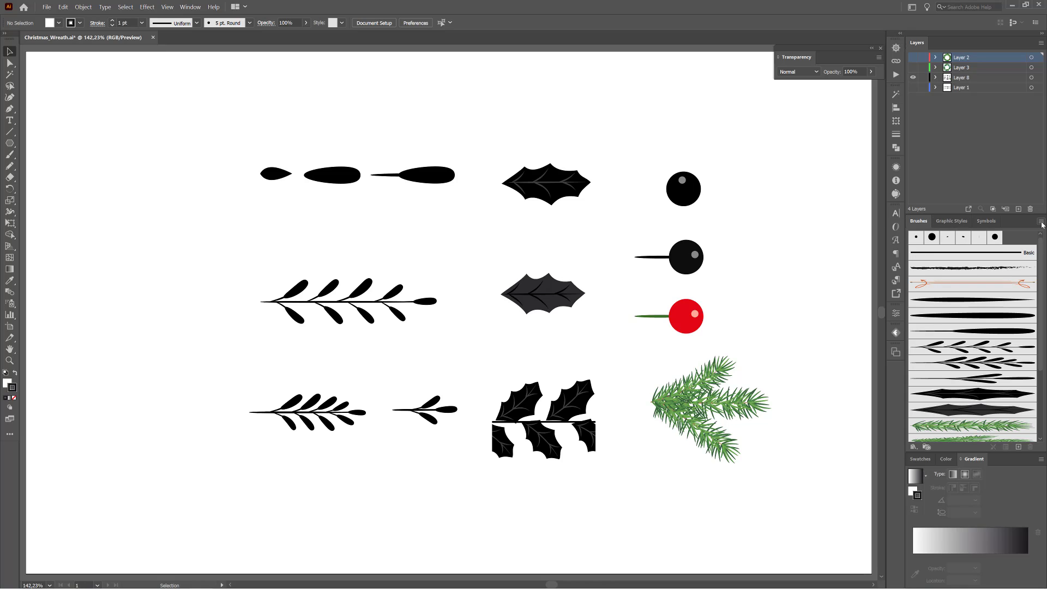
Step: Save the document's brushes as a brush library named Christmas_Wreath_Brushes
left_click(1041, 223)
left_click(820, 279)
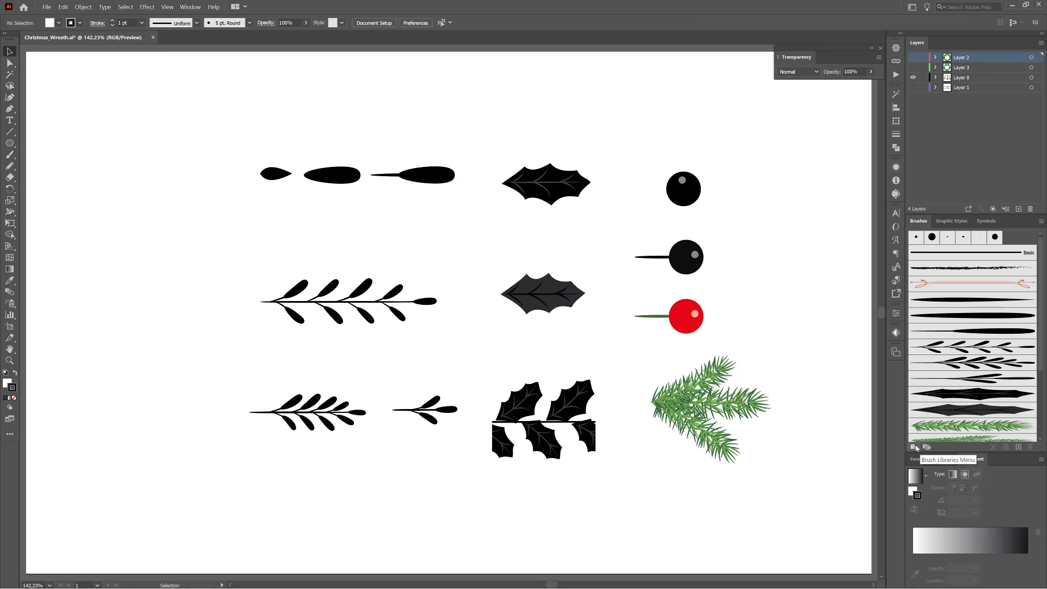
left_click(914, 447)
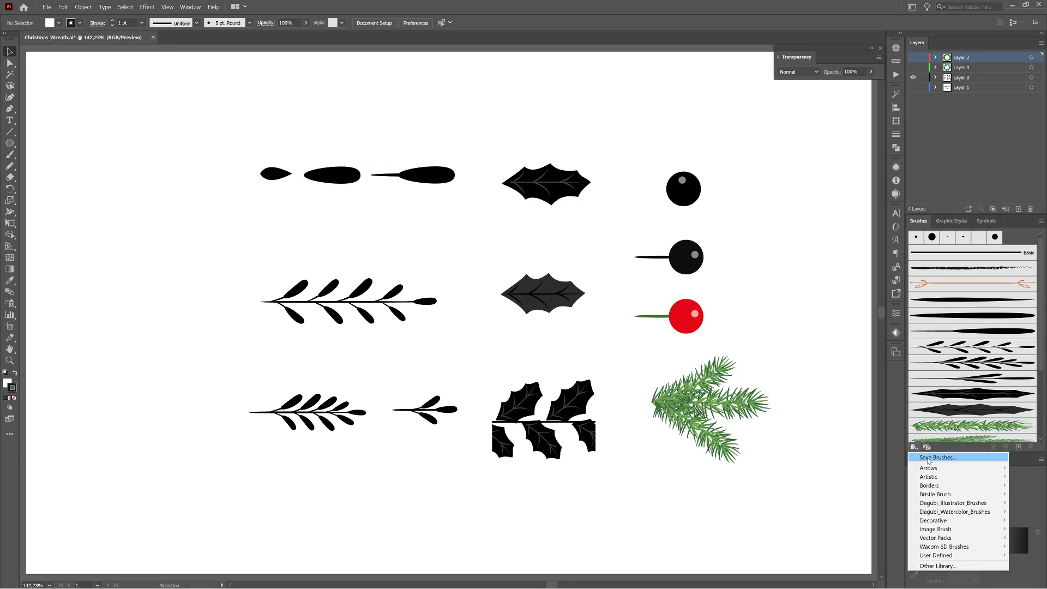
left_click(928, 460)
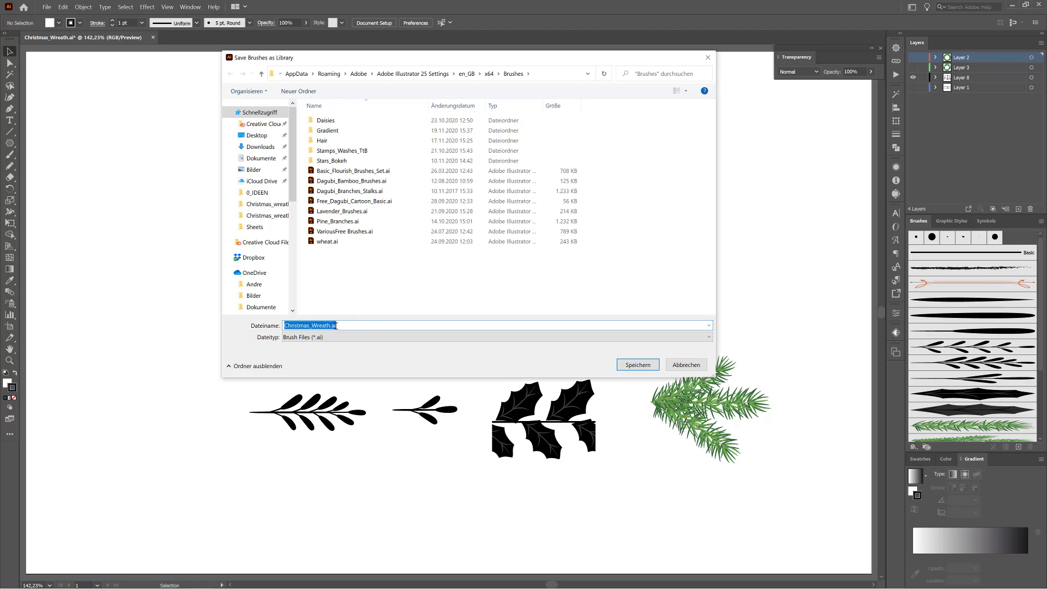
left_click(331, 325)
type("_Brushes")
left_click(647, 365)
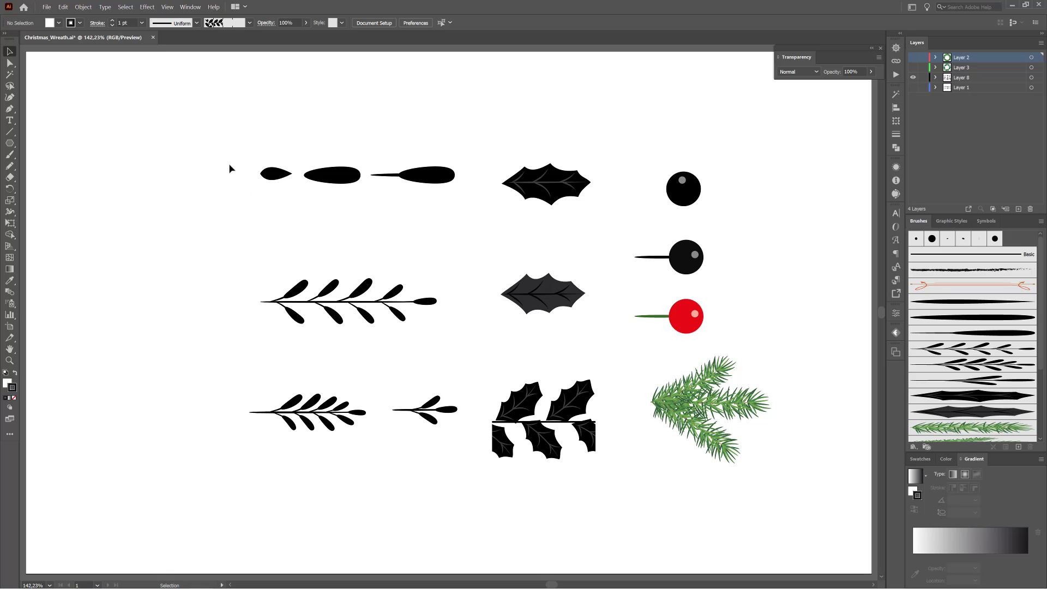
Step: Create a new 340 × 210 mm RGB document named Christmas_Frame
left_click(47, 7)
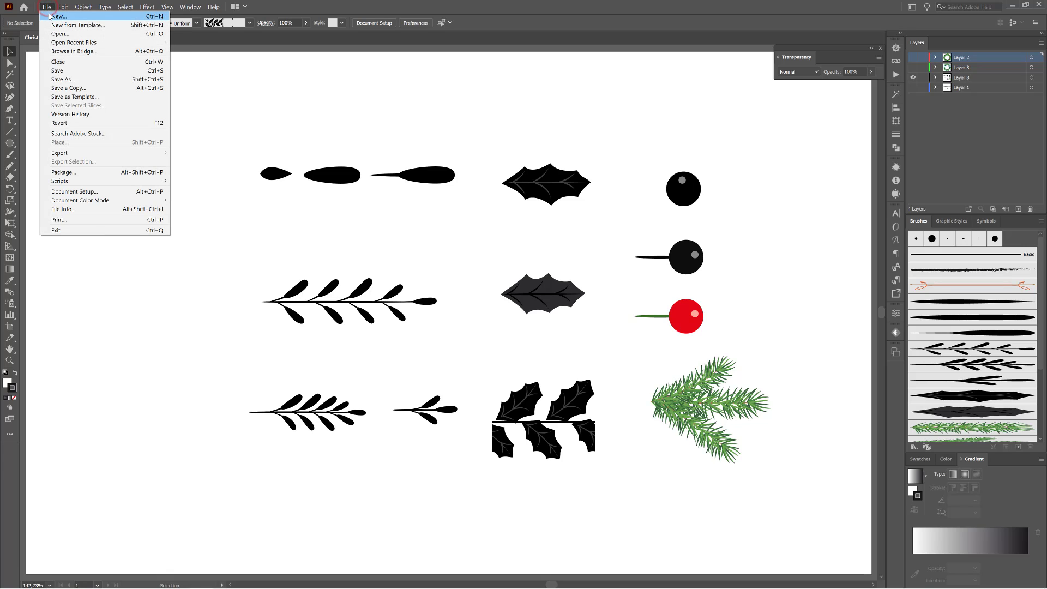
left_click(57, 16)
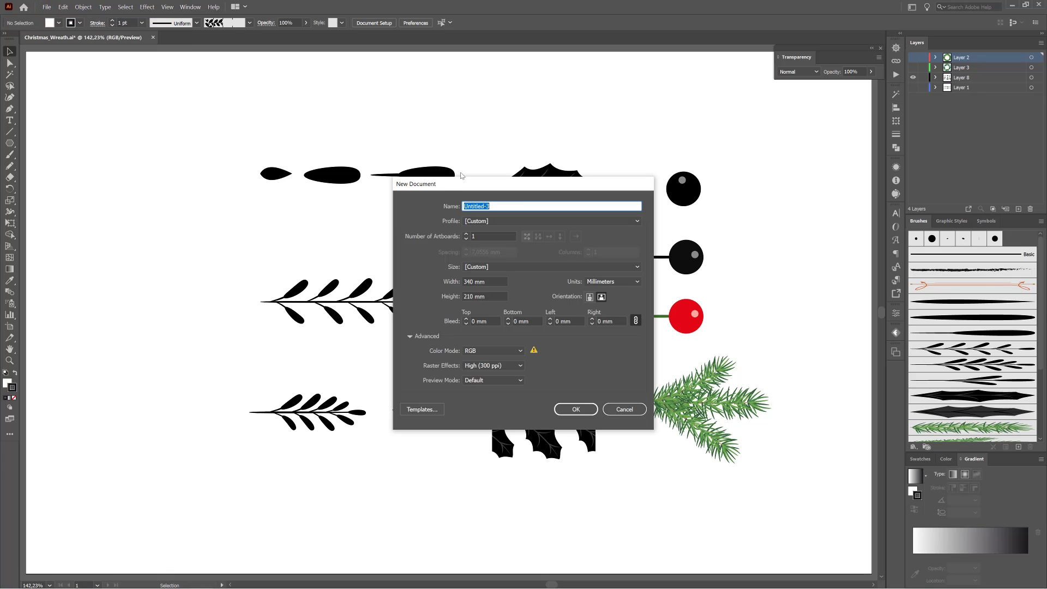
type("Christmas_Frame")
left_click(578, 410)
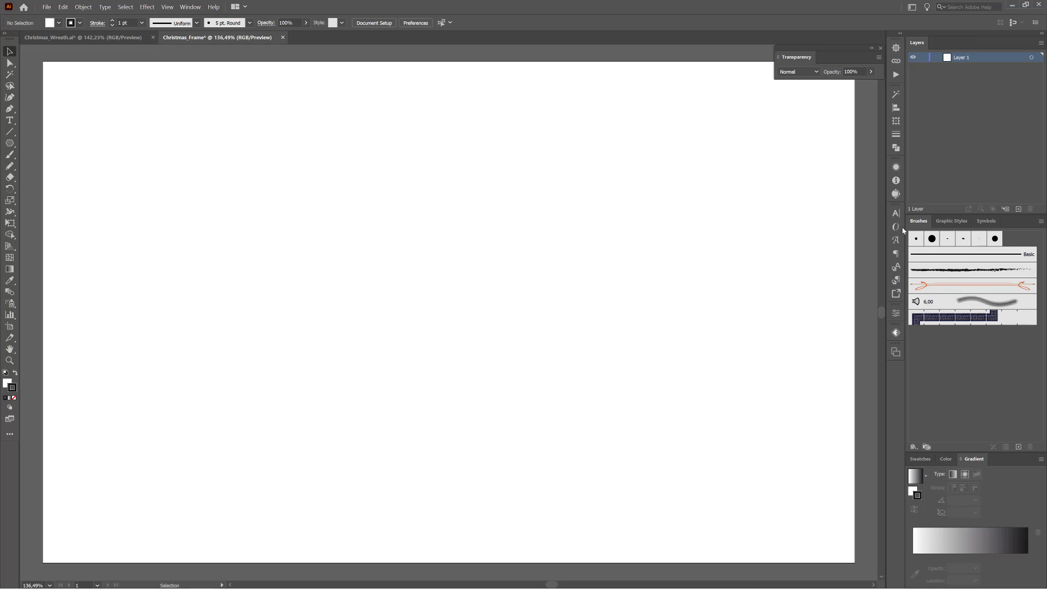
Step: Open the user-defined Christmas_Wreath_Brushes library and enlarge its panel to show all brushes
left_click(914, 447)
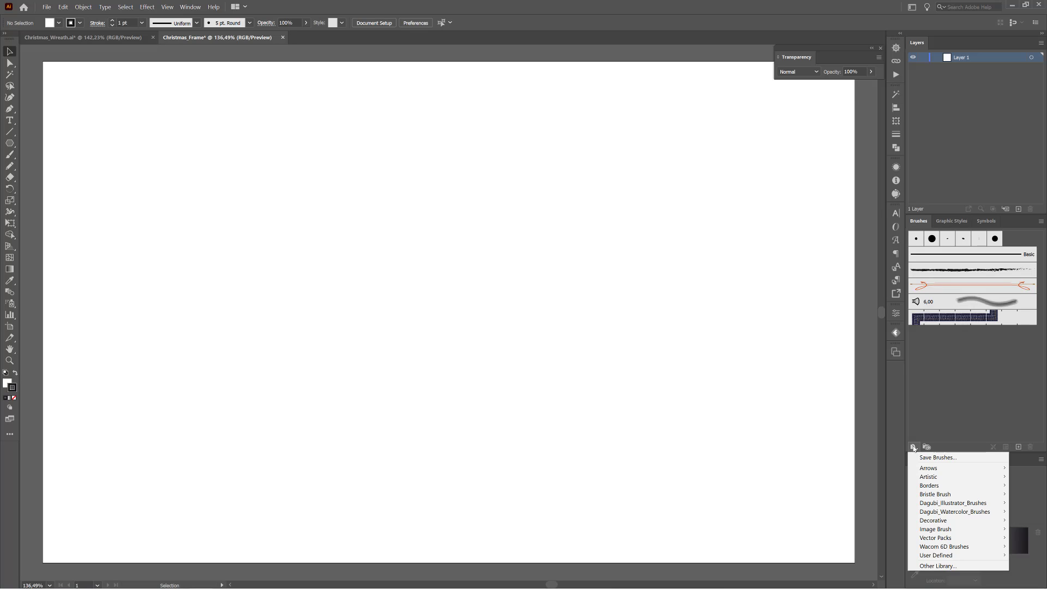
mouse_move(934, 556)
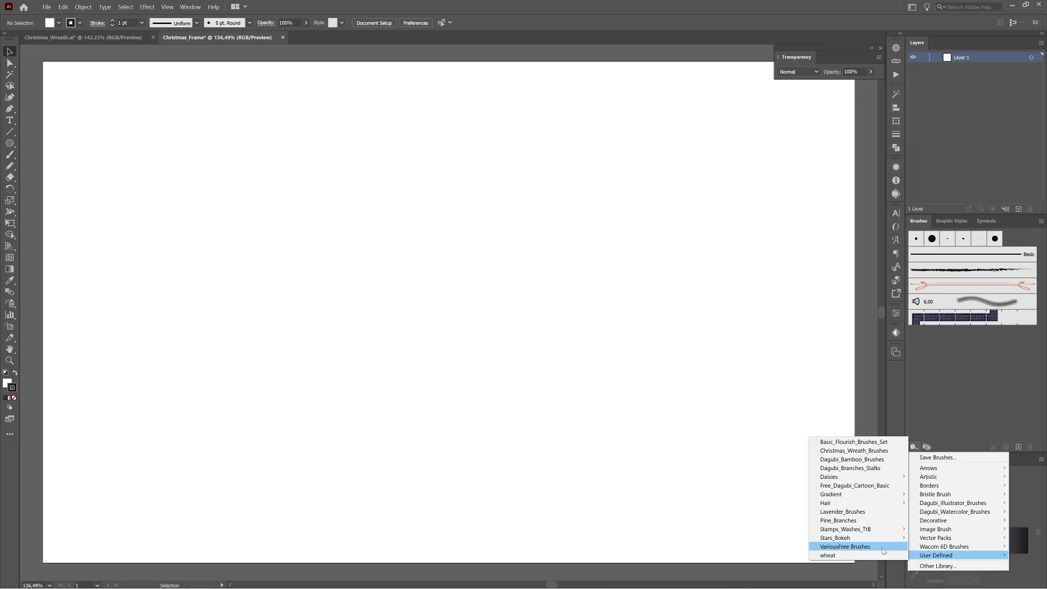
left_click(853, 450)
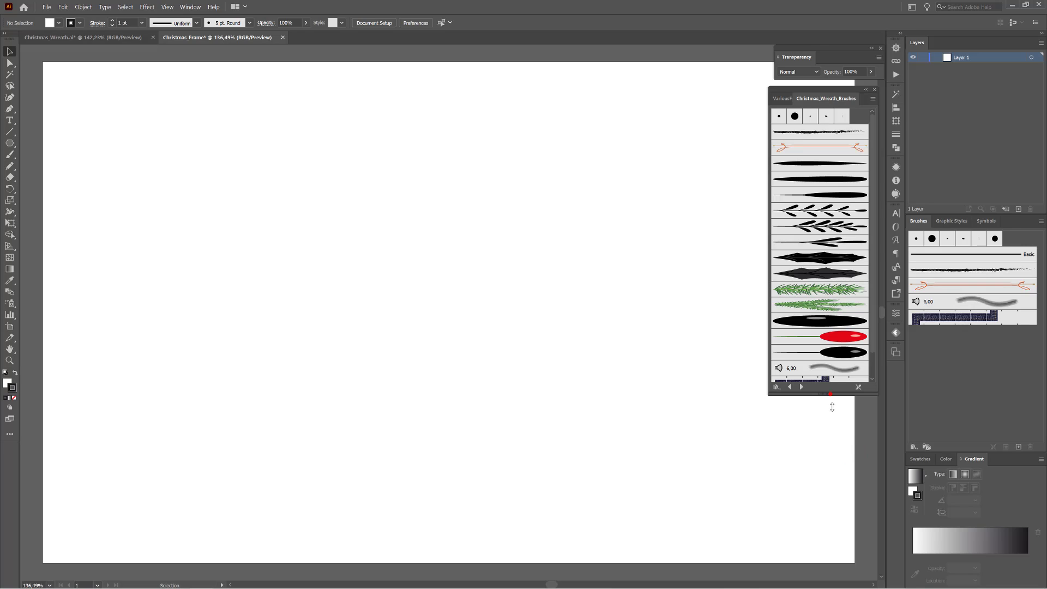
left_click_drag(832, 407, 832, 461)
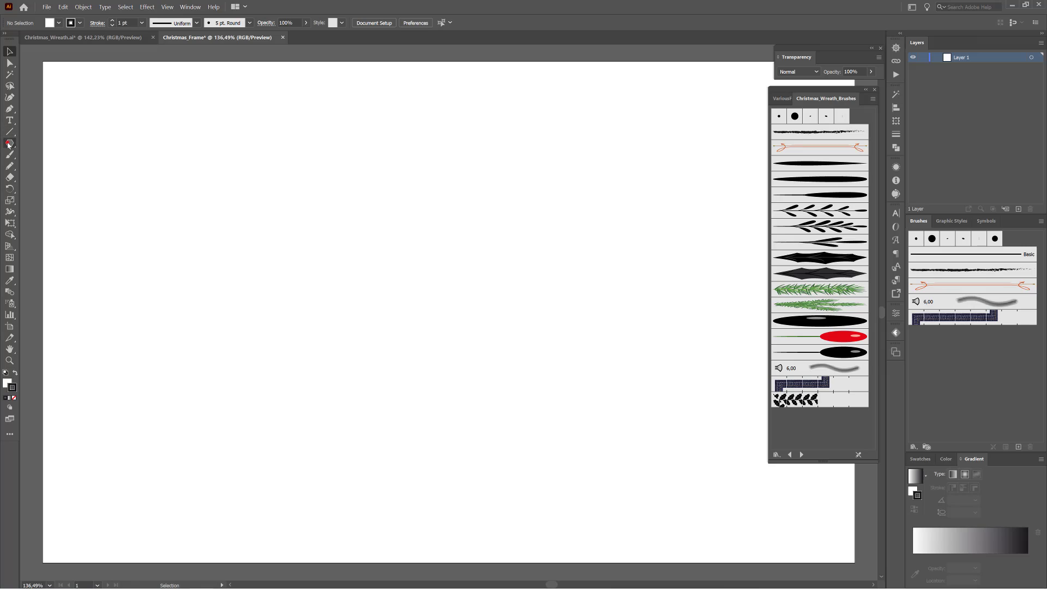
Step: Create a six-sided polygon with a 40 mm radius near the middle of the artboard
left_click_drag(8, 145, 53, 180)
left_click(474, 304)
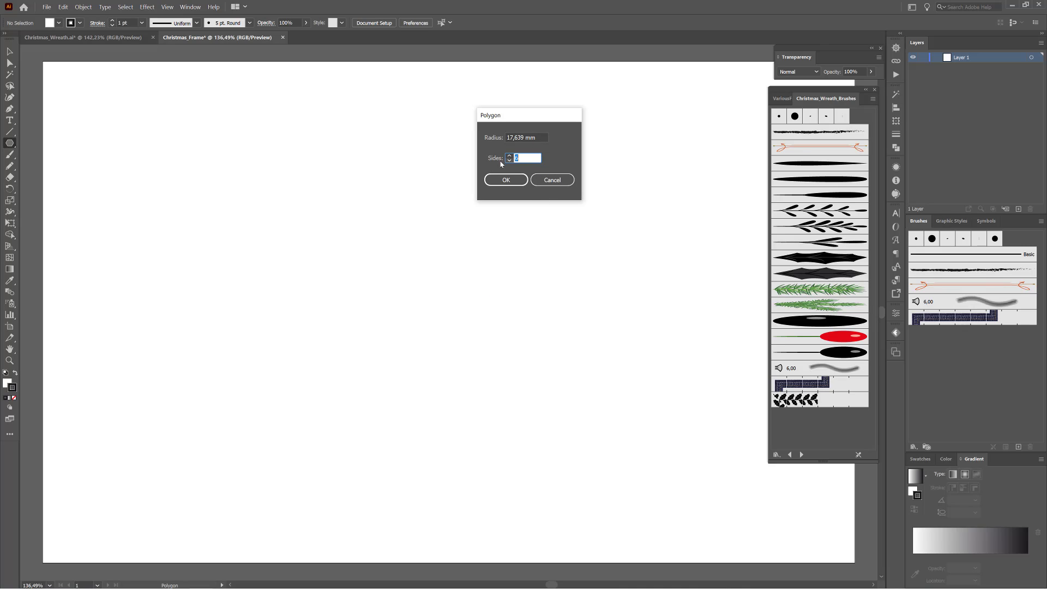
left_click(542, 136)
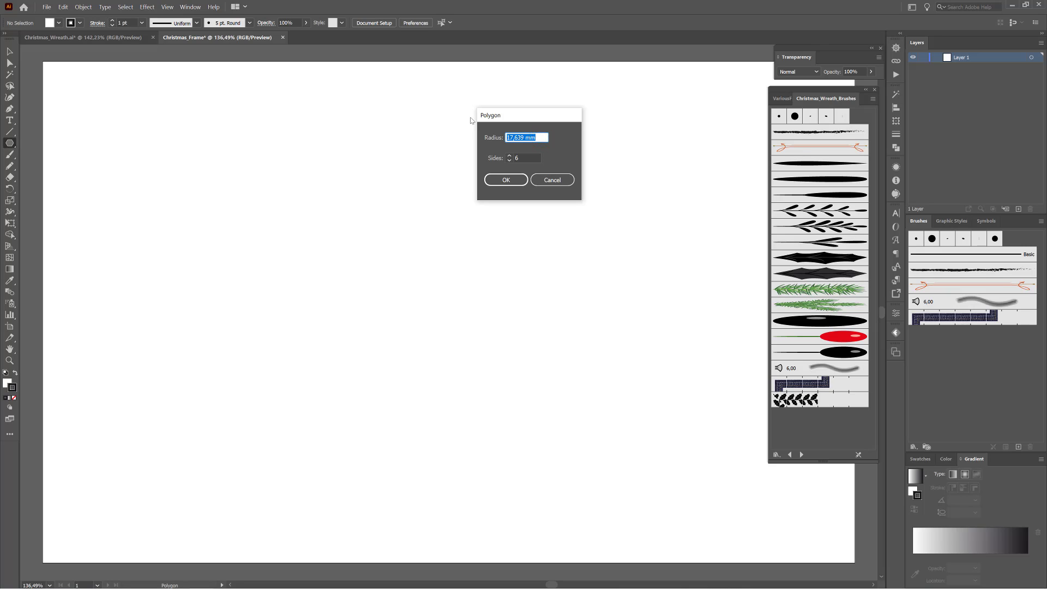
type("40")
left_click(507, 180)
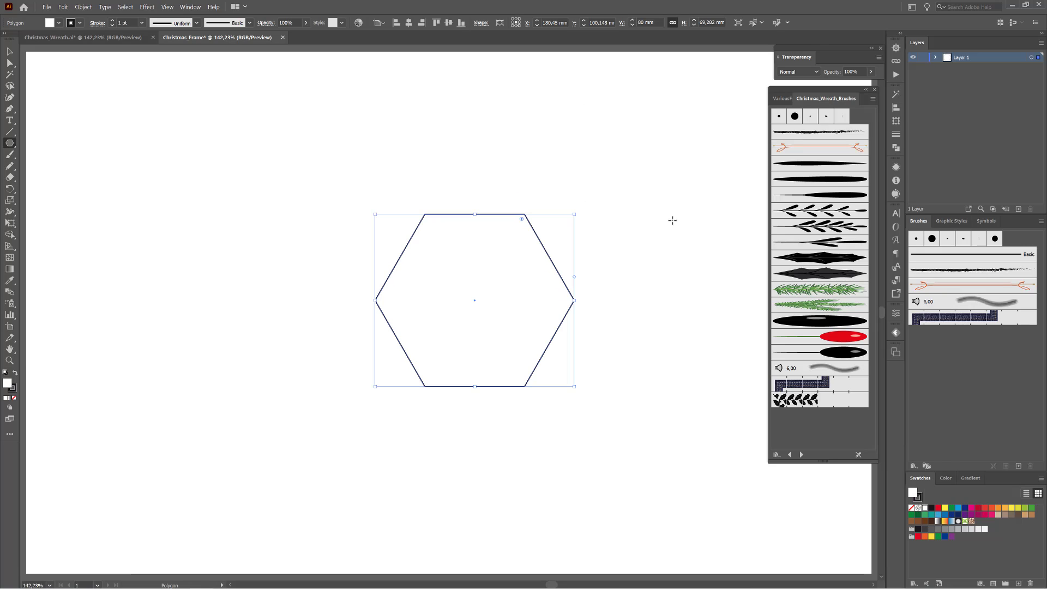
Step: Scale the hexagon up proportionally to about 150 mm wide and centre it horizontally and vertically on the artboard
left_click(11, 53)
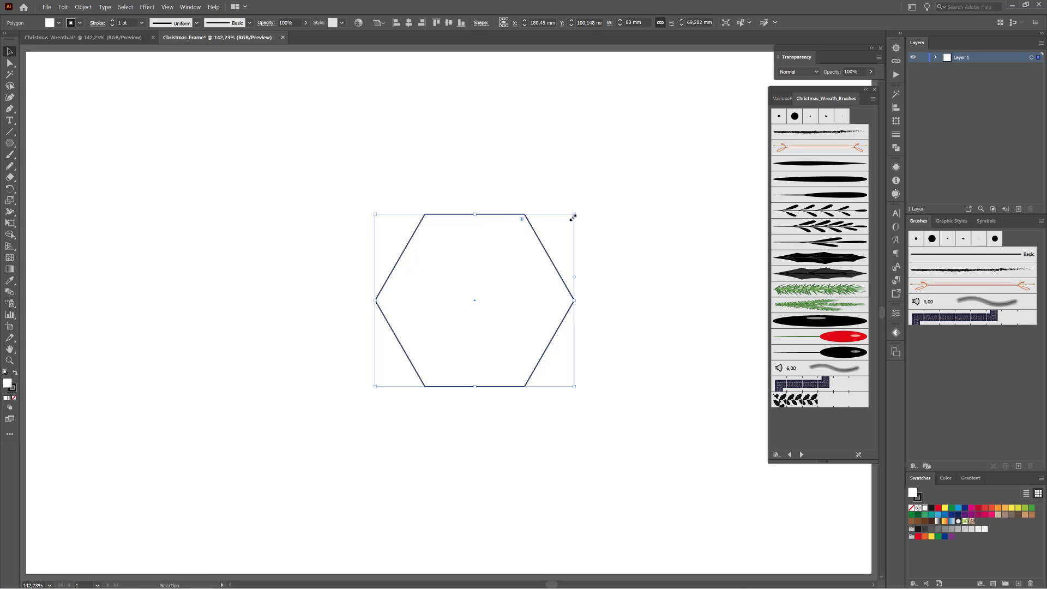
left_click_drag(573, 215, 662, 126)
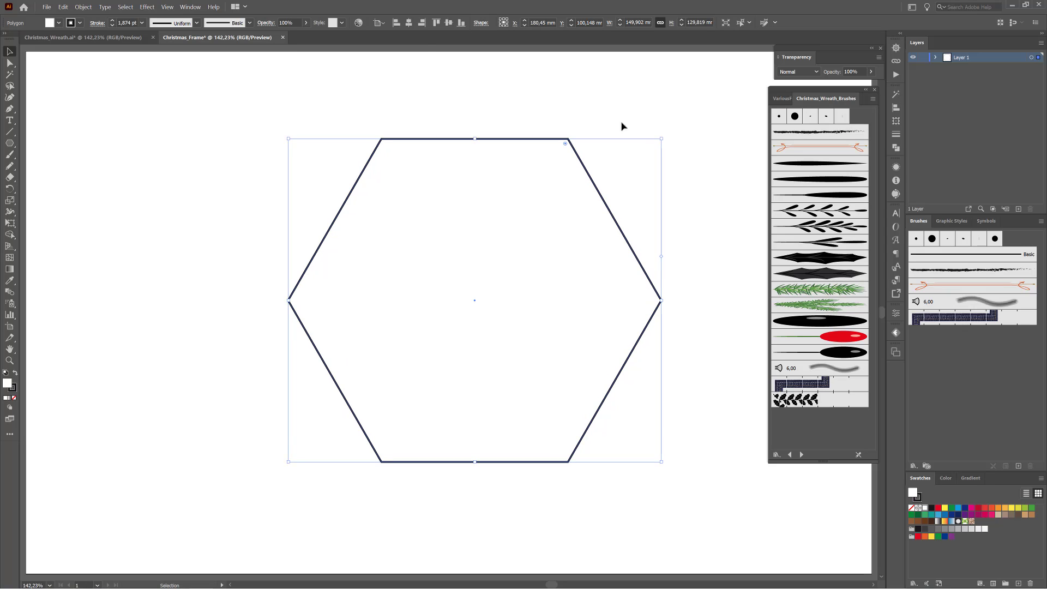
left_click(408, 23)
left_click(448, 23)
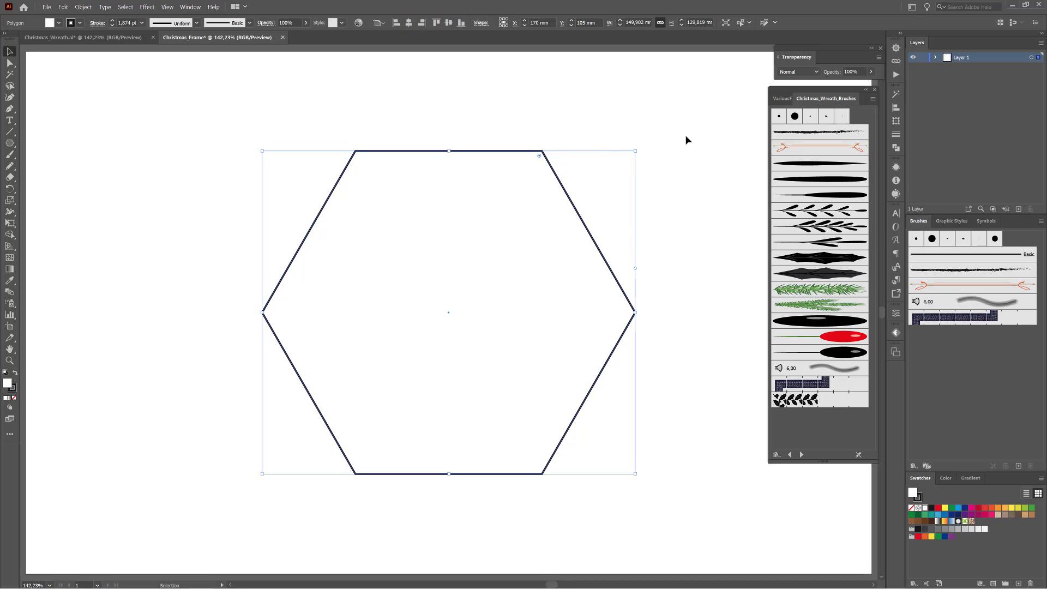
Step: Set the hexagon's stroke weight to 3 pt and open the Metals gradient swatch library
left_click(112, 22)
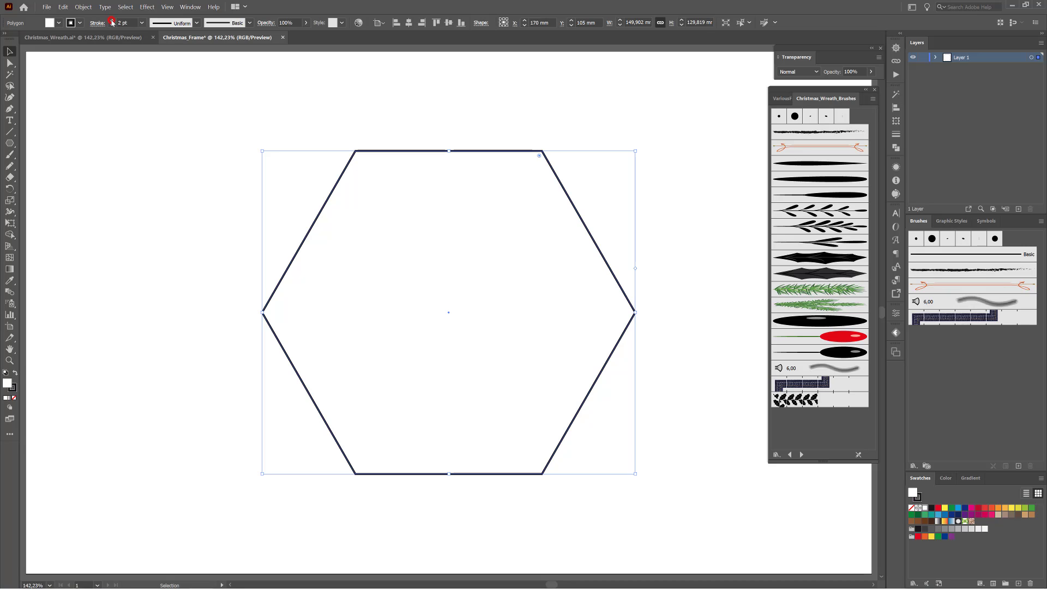
left_click(113, 21)
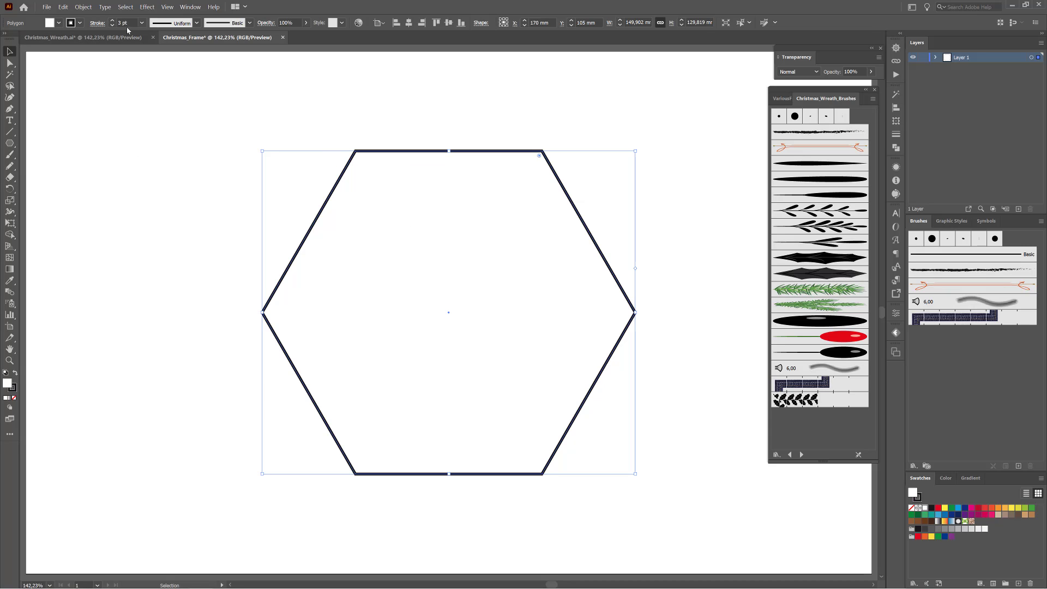
left_click(79, 23)
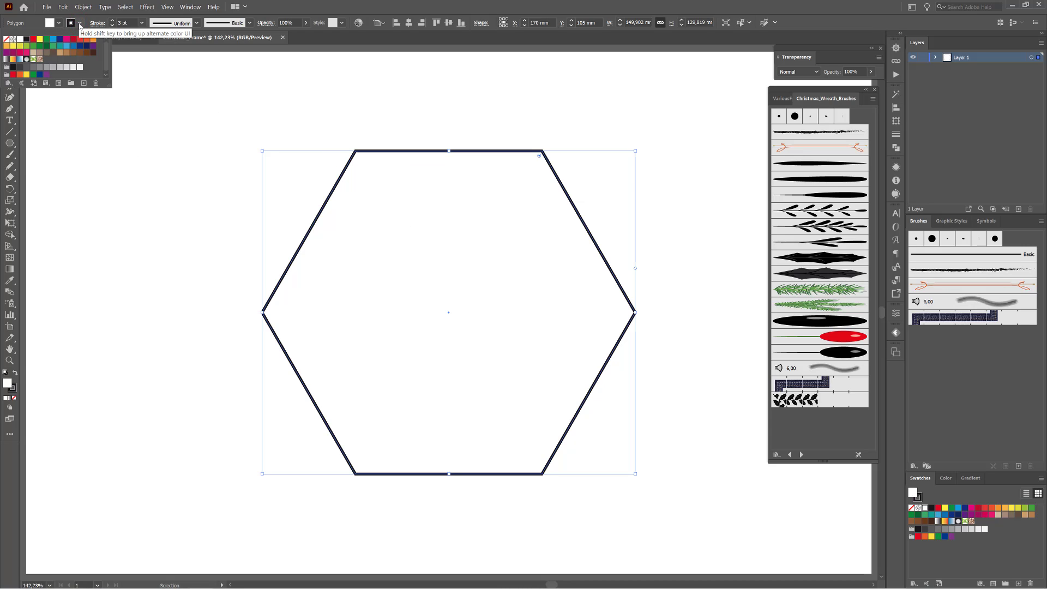
left_click(7, 83)
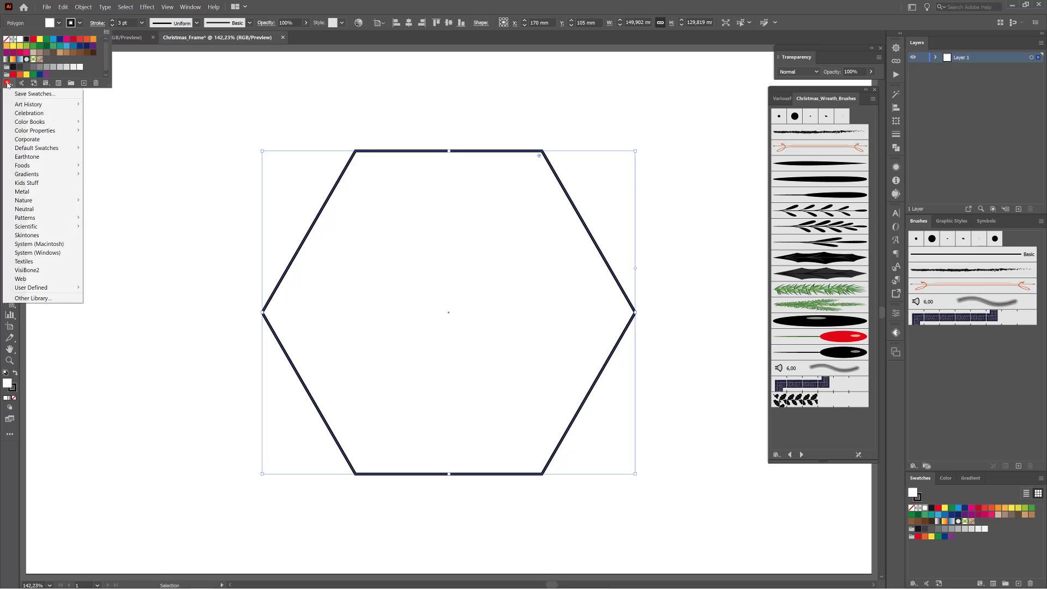
mouse_move(28, 178)
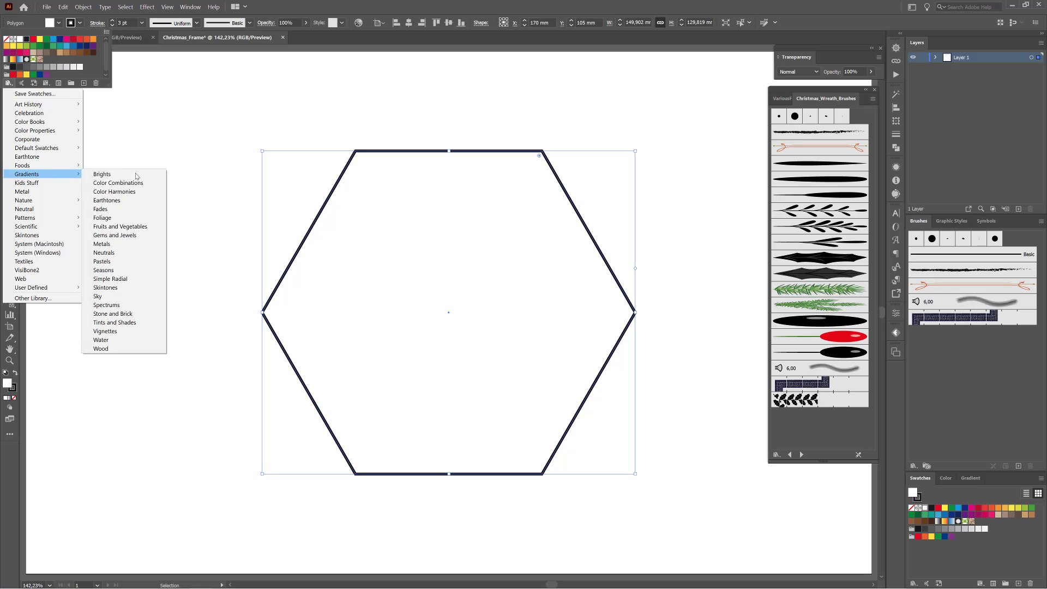
left_click(102, 244)
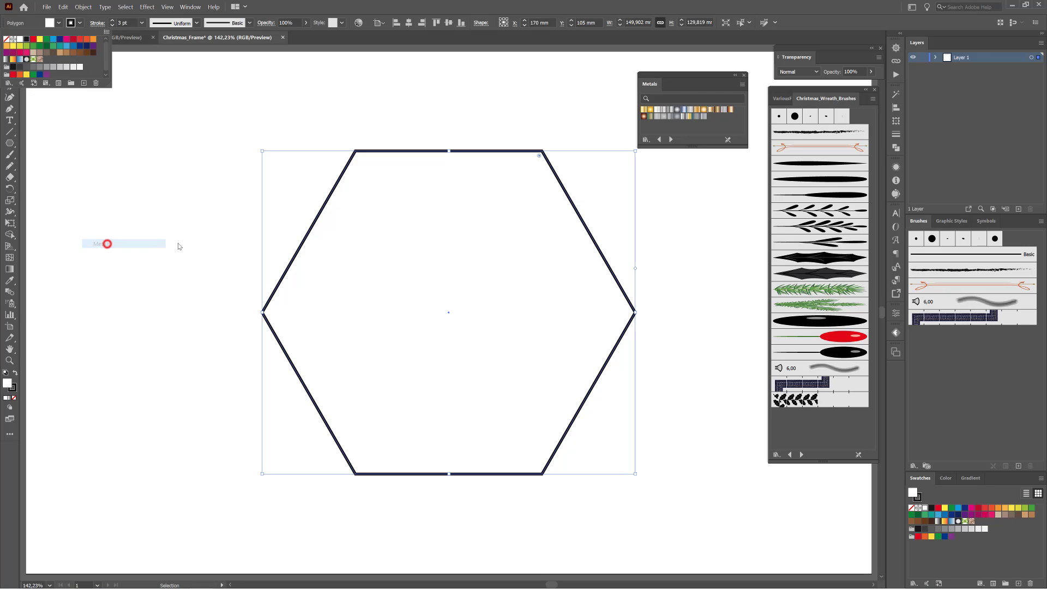
left_click(689, 75)
mouse_move(695, 78)
left_mouse_down()
mouse_move(705, 68)
mouse_move(707, 80)
left_mouse_up()
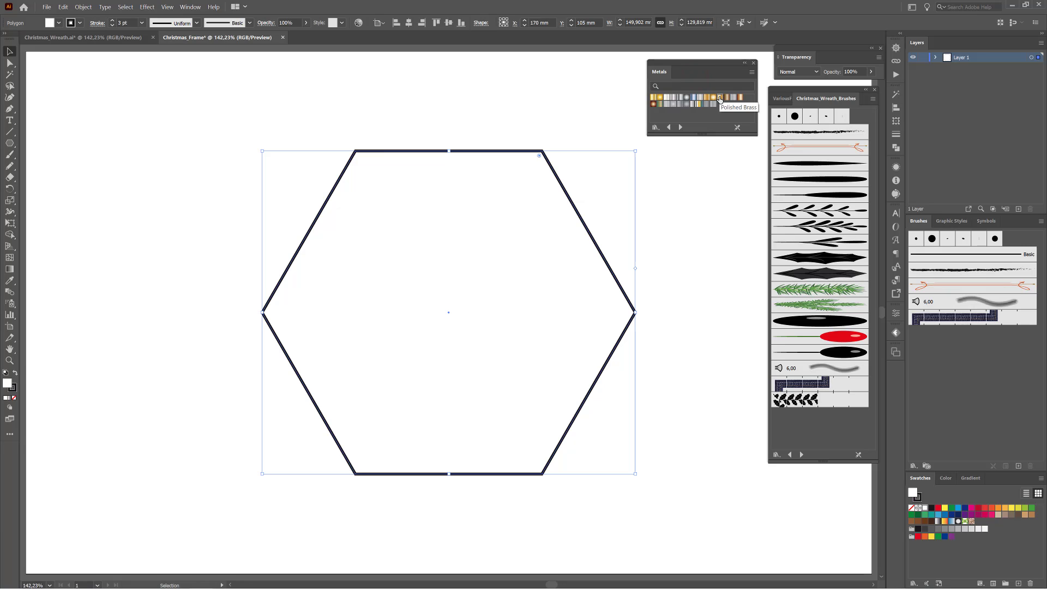
Step: Set the hexagon's fill to none and apply the Polished Brass gradient to its stroke
left_click(719, 98)
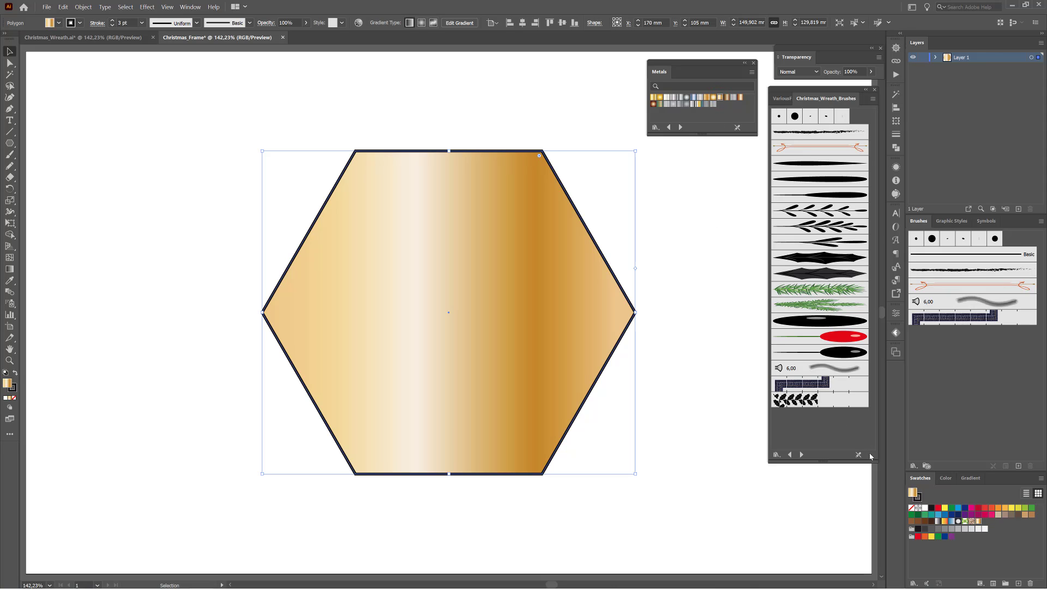
left_click(911, 507)
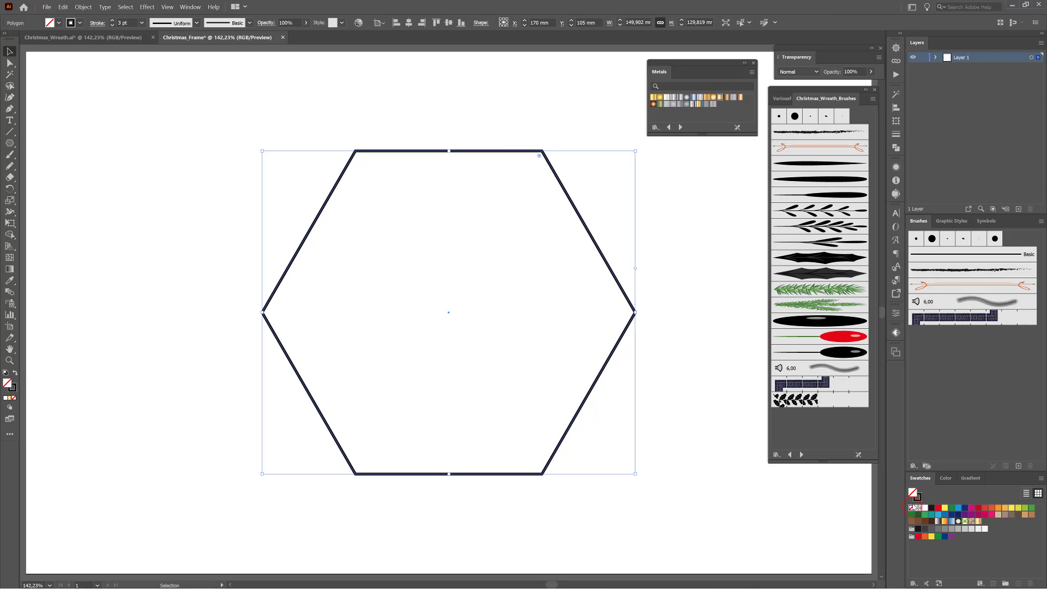
left_click(917, 498)
left_click(720, 99)
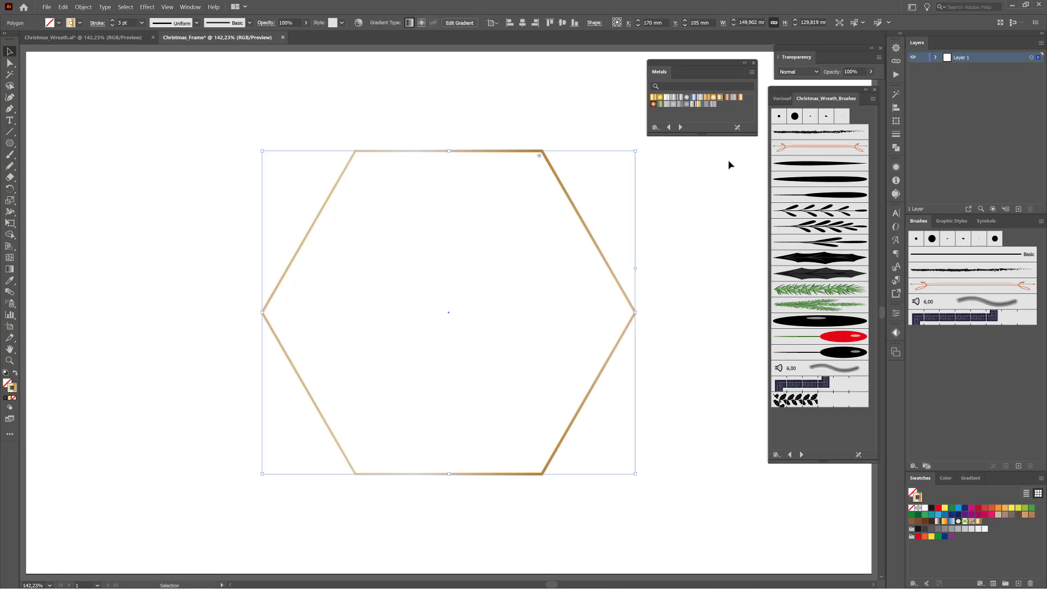
Step: Lock the hexagon's layer and add a new layer above it
left_click(923, 58)
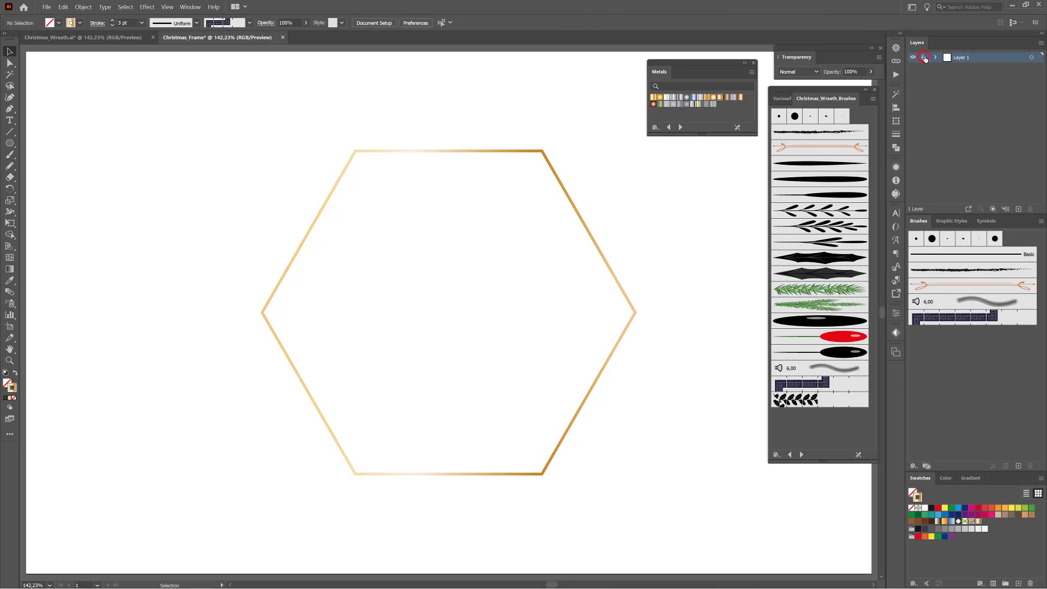
left_click(1019, 210)
Step: Draw a horizontal line about 362 mm long across the artboard and centre it on the artboard in both directions
key("alt")
key("alt")
key("ctrl+1")
key("space")
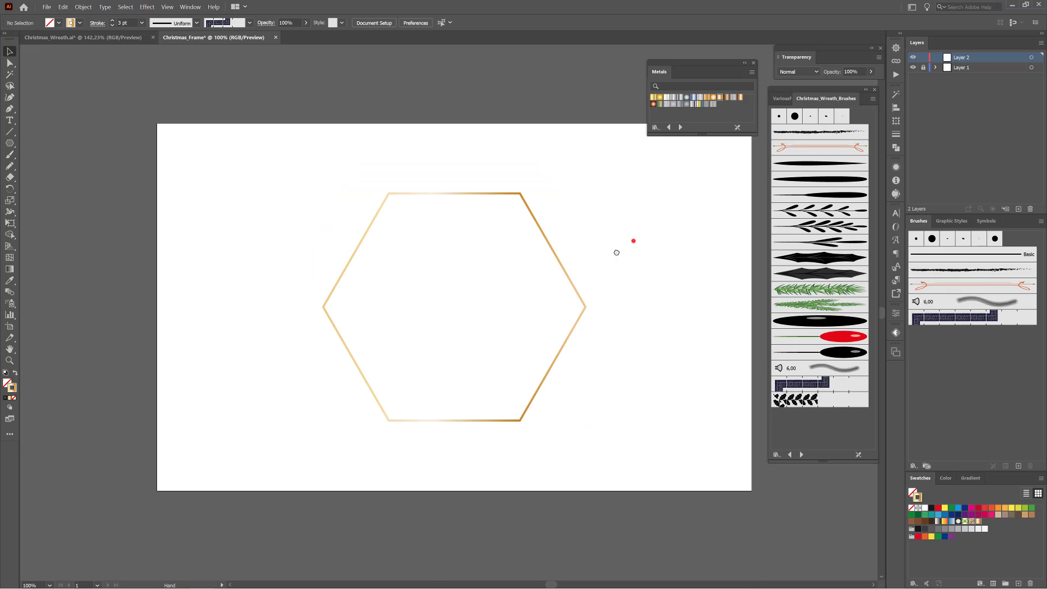
left_click_drag(616, 252, 596, 269)
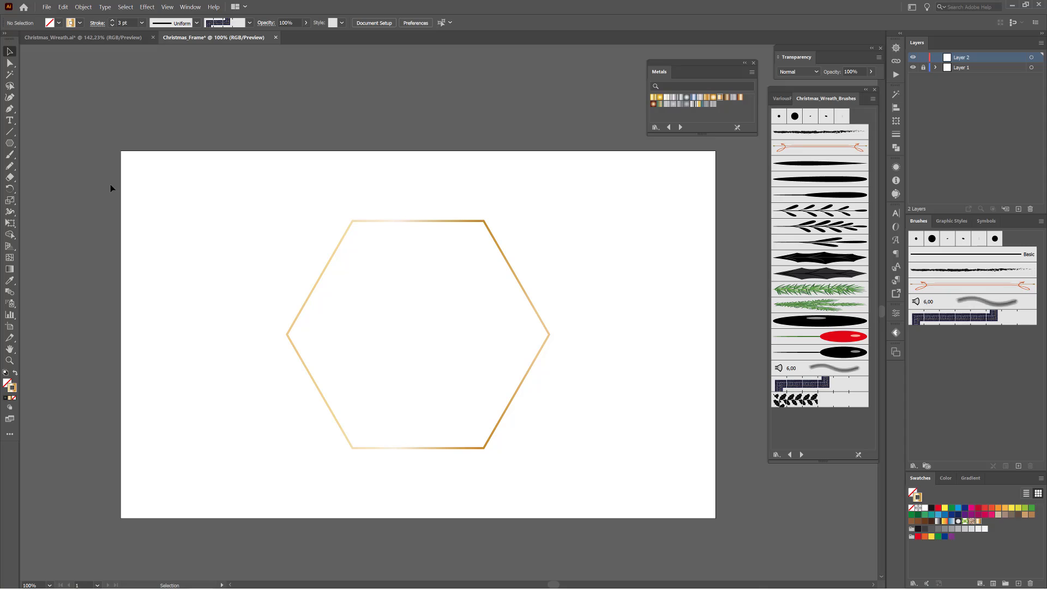
left_click(9, 132)
left_click_drag(103, 241, 736, 261)
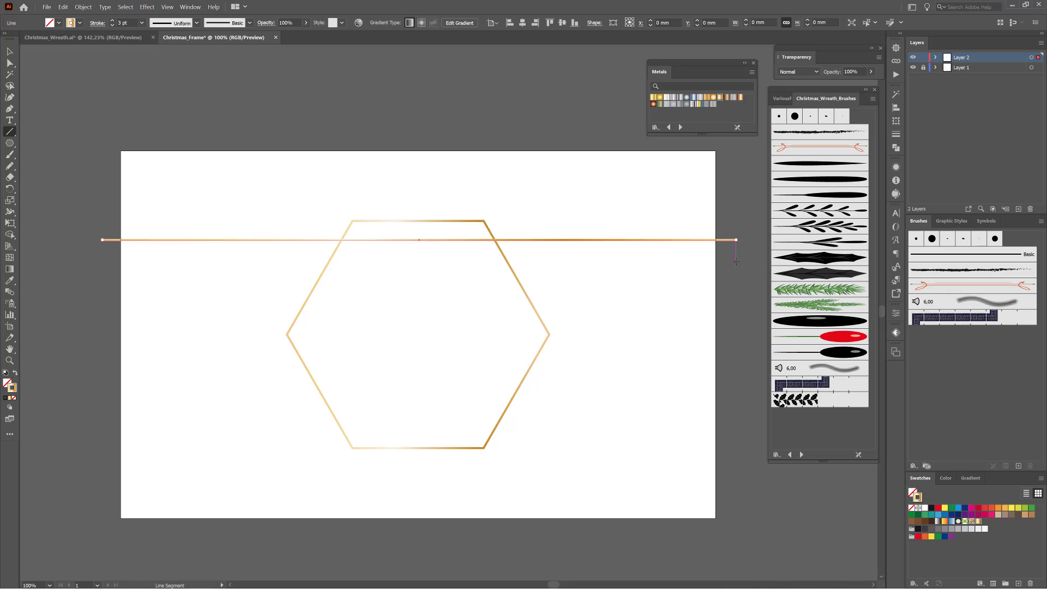
left_click(522, 23)
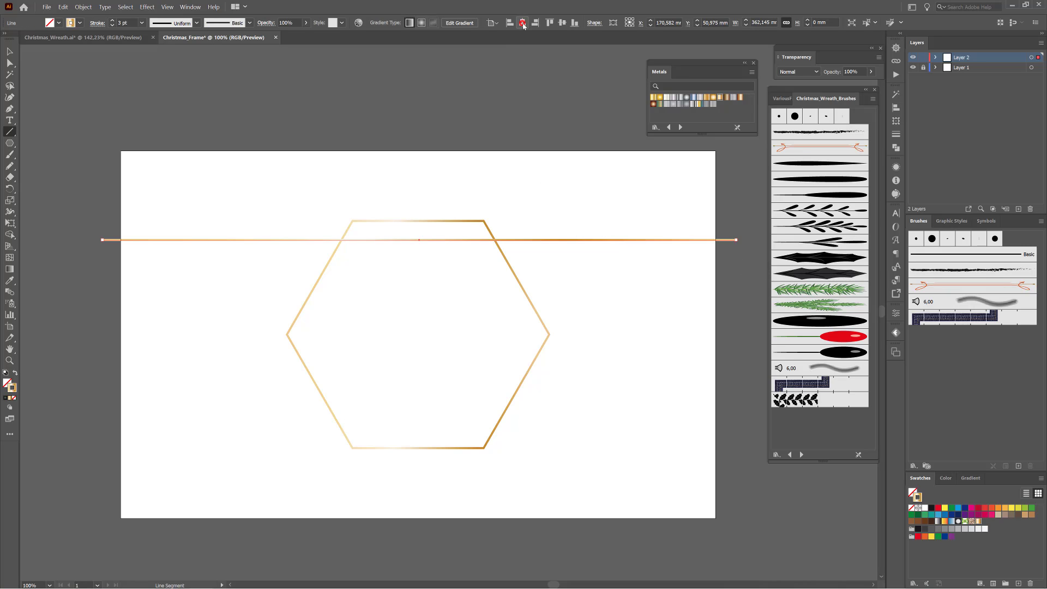
left_click(562, 23)
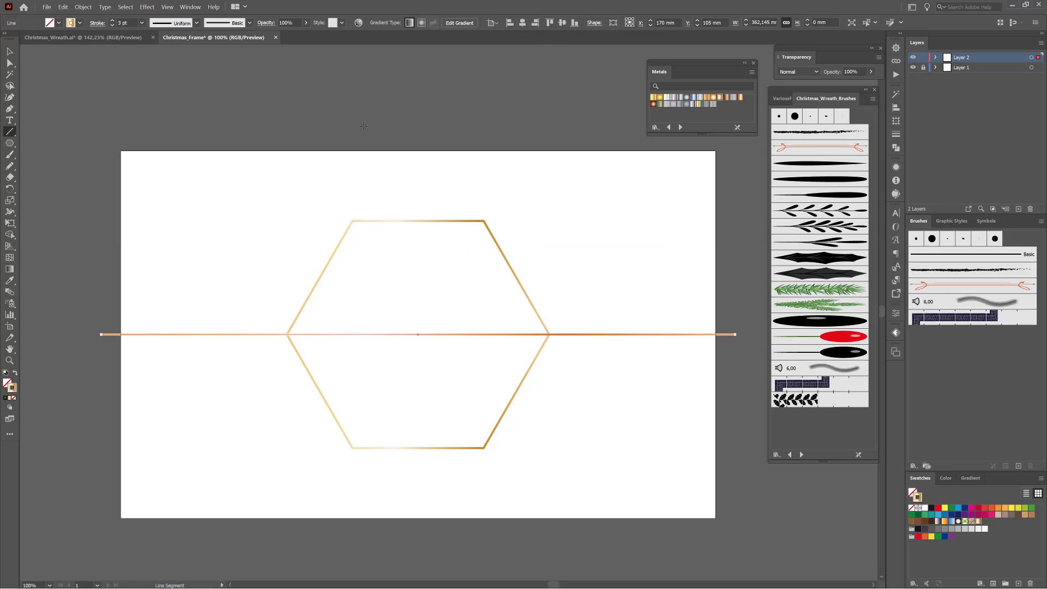
Step: Draw a vertical line about 228 mm long spanning the artboard's height and centre it on the artboard in both directions
left_click_drag(366, 131, 429, 530)
left_click(521, 23)
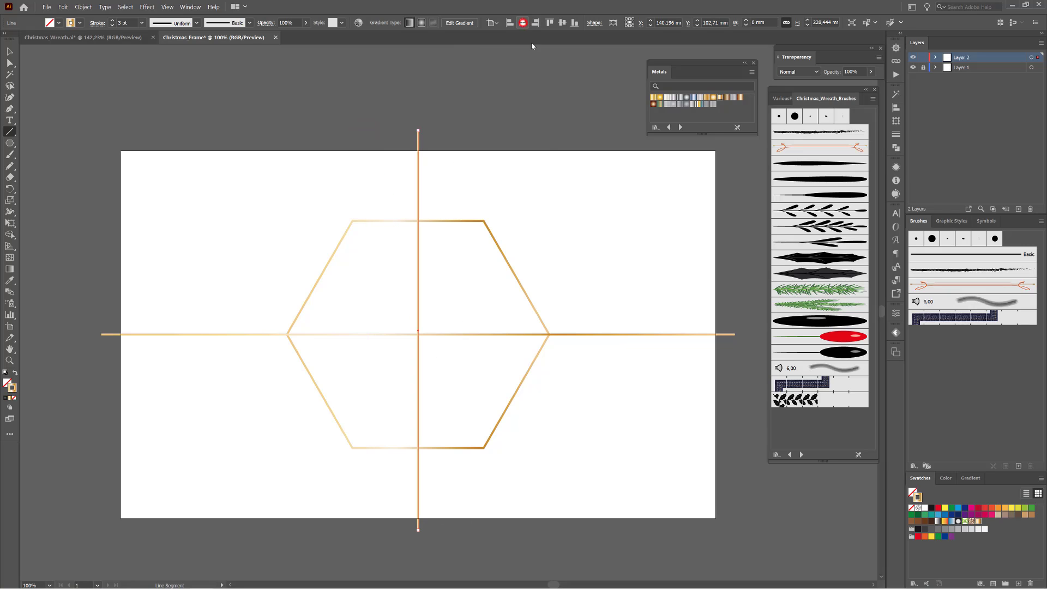
left_click(562, 23)
left_click(10, 51)
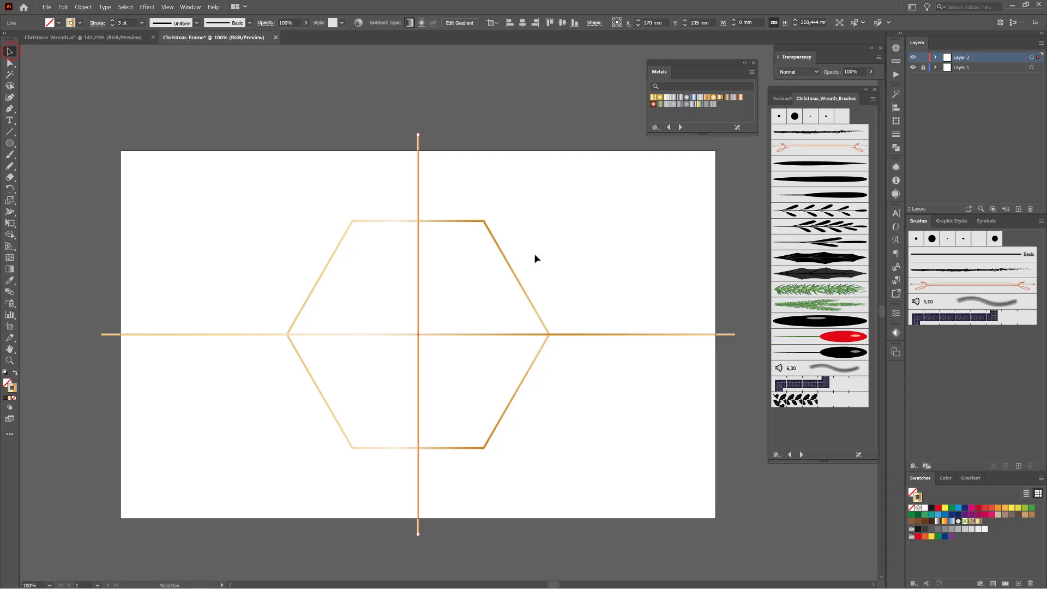
Step: Select both guide lines and give them a light grey 0.5 pt stroke
left_click(390, 161)
left_click_drag(624, 271, 647, 400)
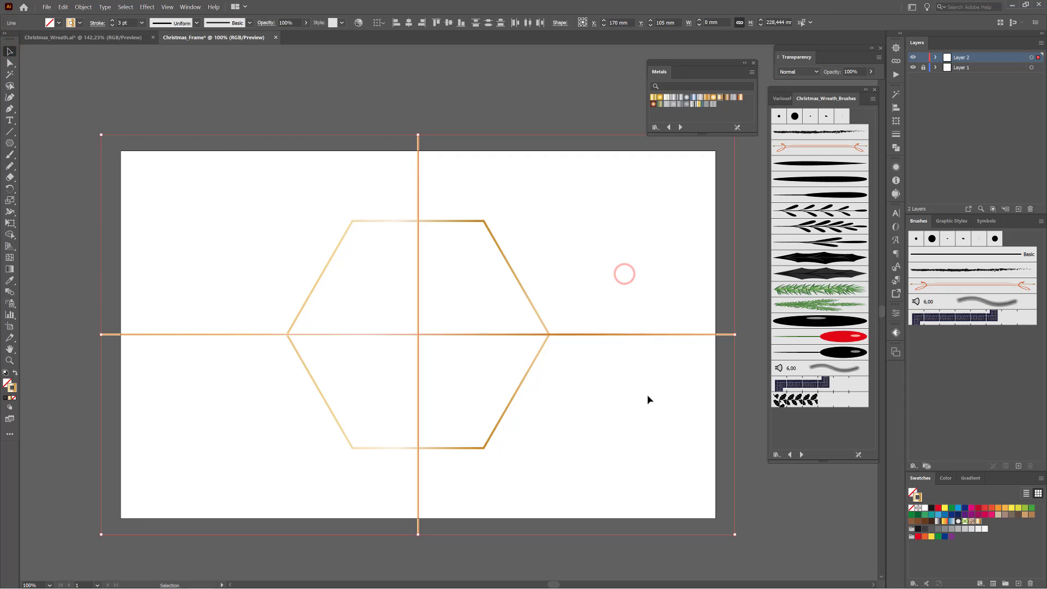
left_click(964, 528)
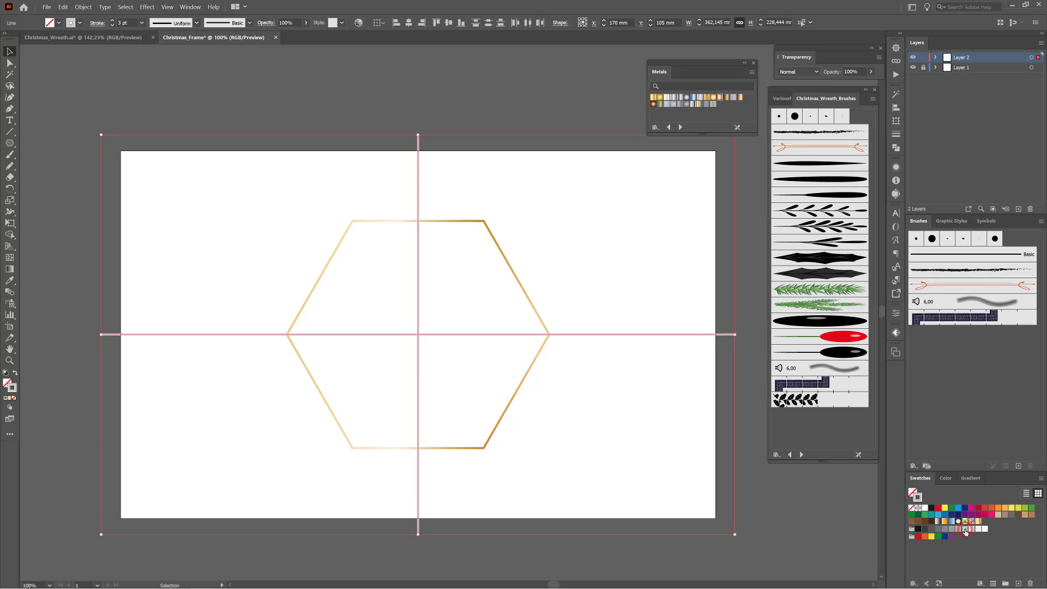
left_click(141, 23)
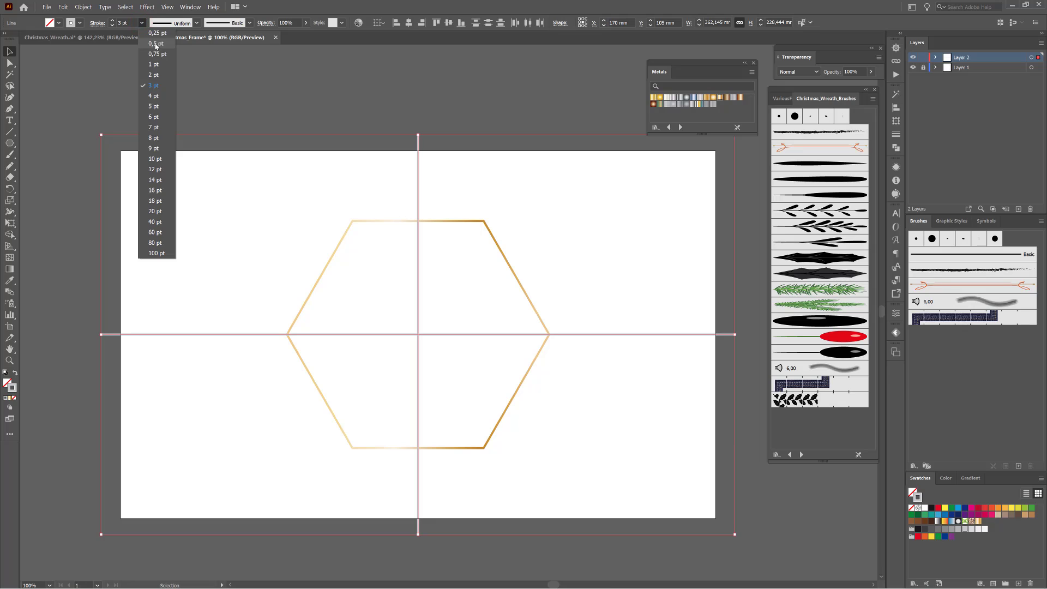
left_click(155, 43)
Step: Activate the Paintbrush tool and accept its options with Fidelity one notch below Smooth and Edit Selected Paths within 12 pixels
key("z")
left_click(419, 222)
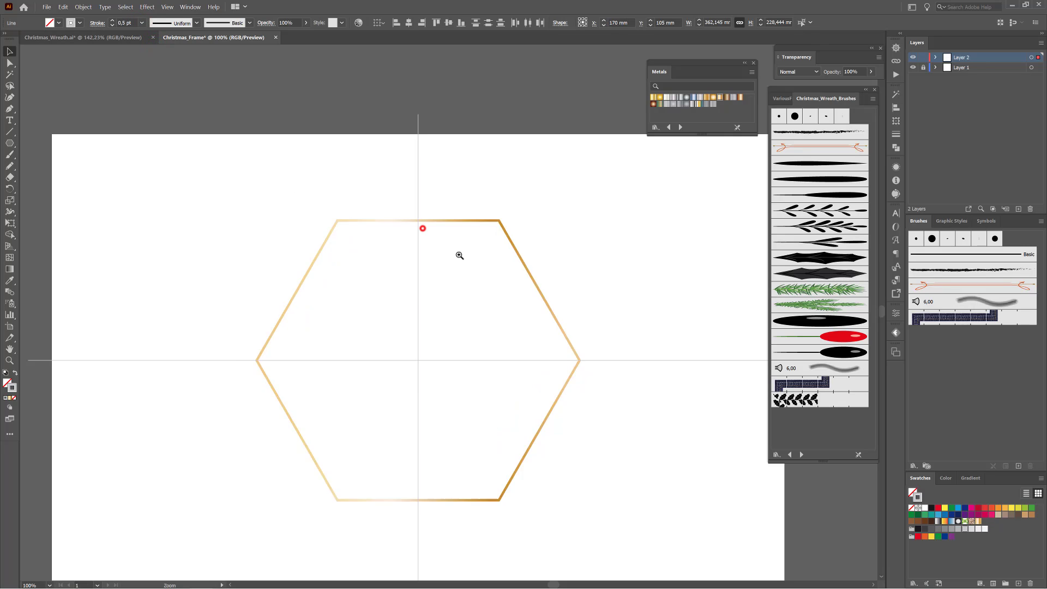
left_click_drag(459, 255, 470, 315)
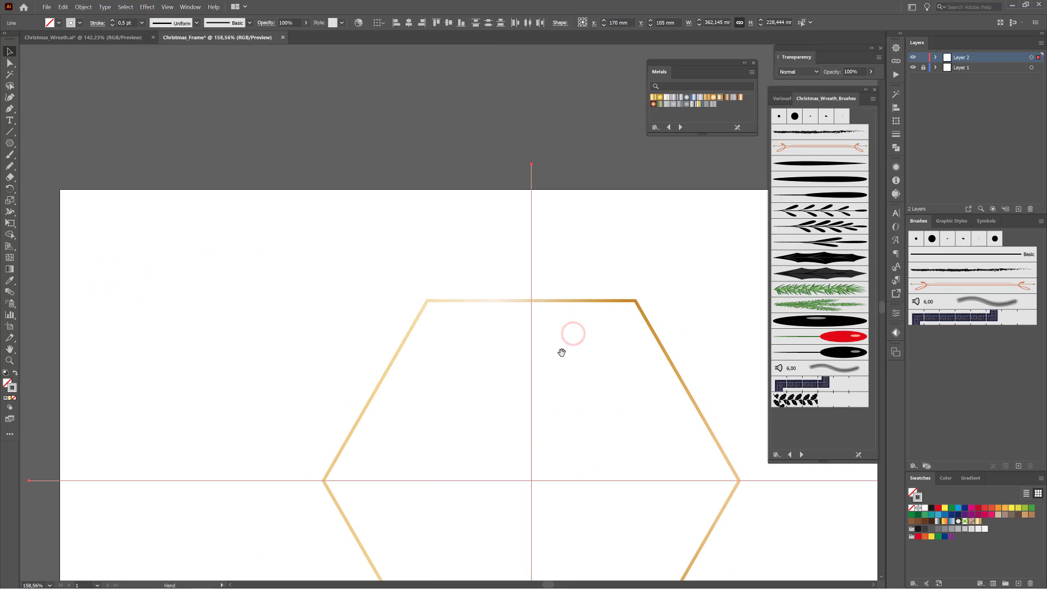
key("ctrl+0")
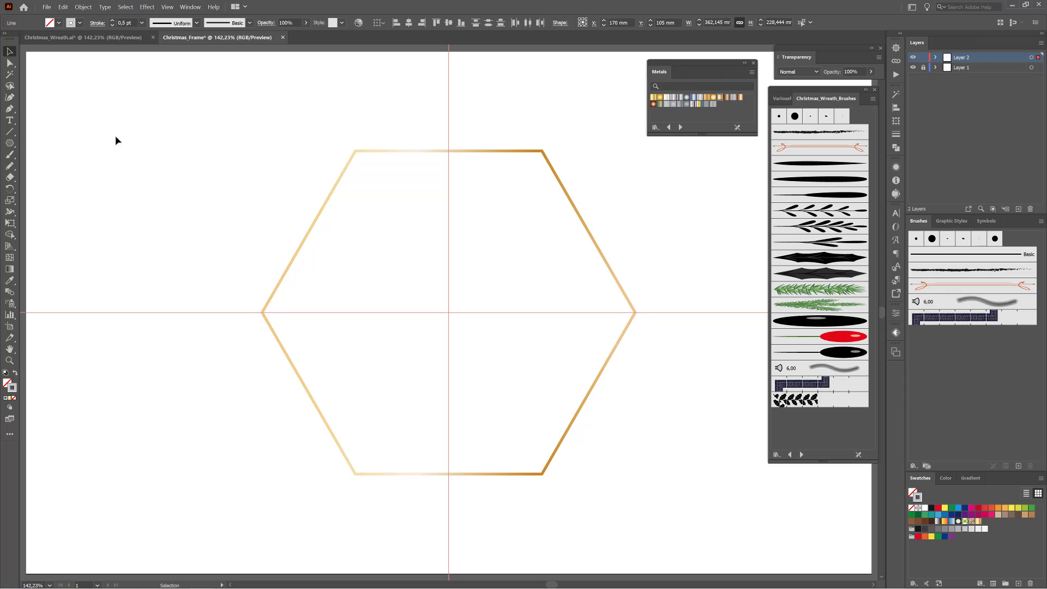
left_click(12, 156)
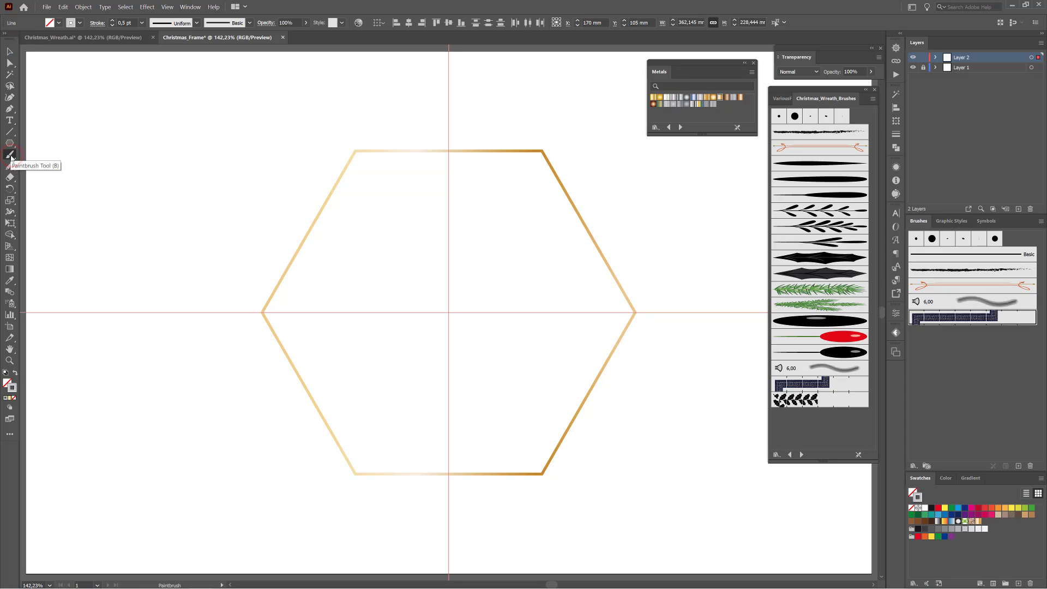
double_click(11, 157)
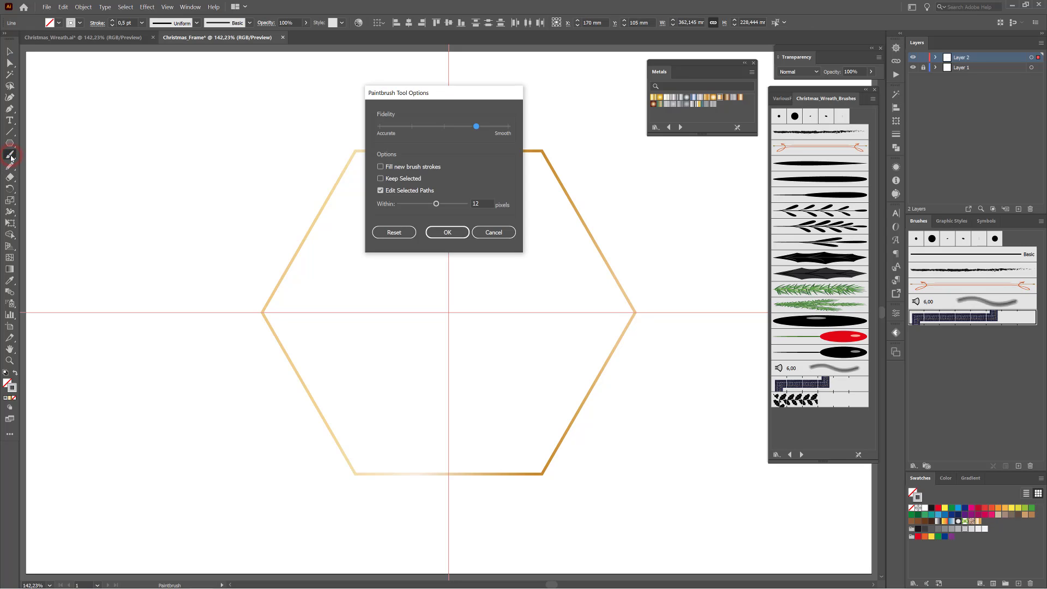
left_click_drag(482, 96, 501, 95)
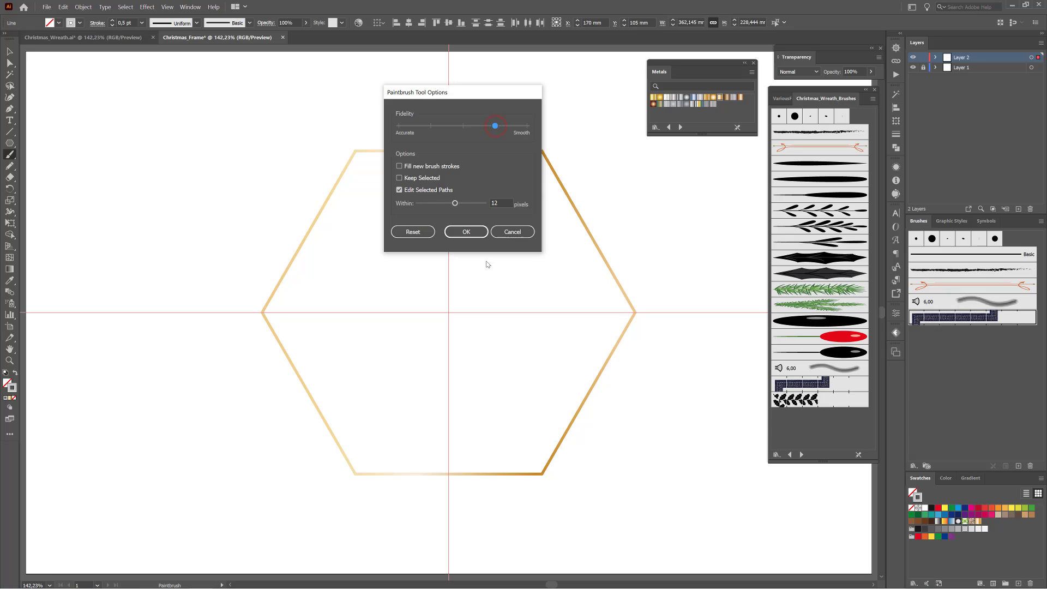
left_click(466, 232)
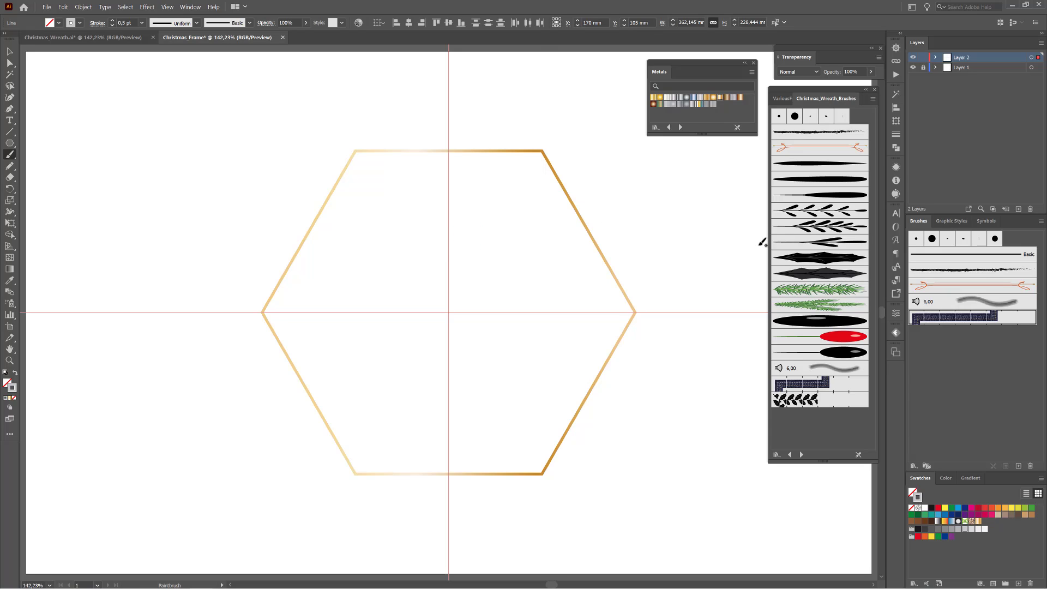
left_click(823, 259)
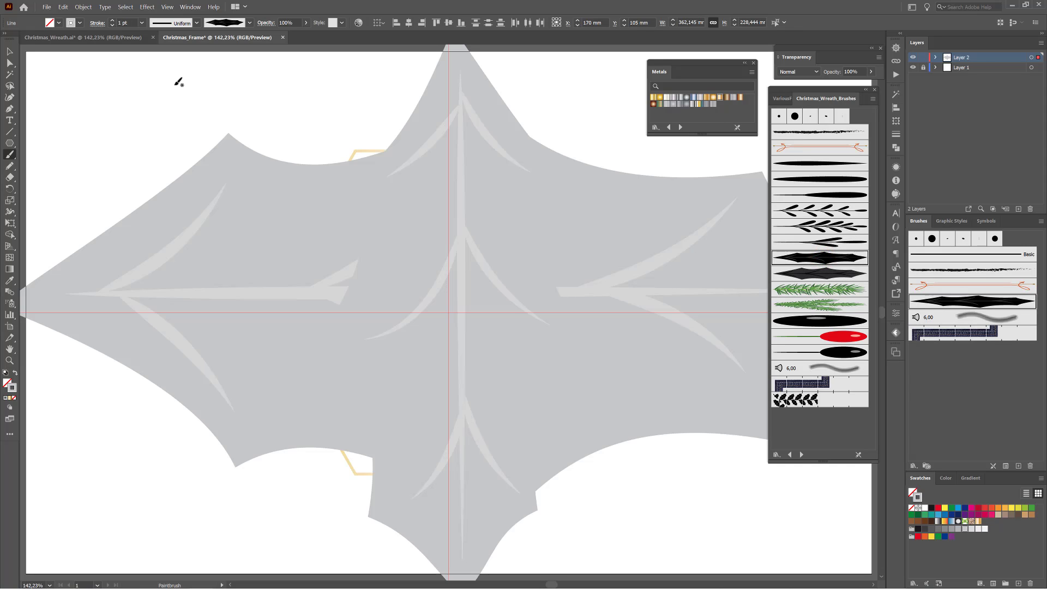
left_click(63, 7)
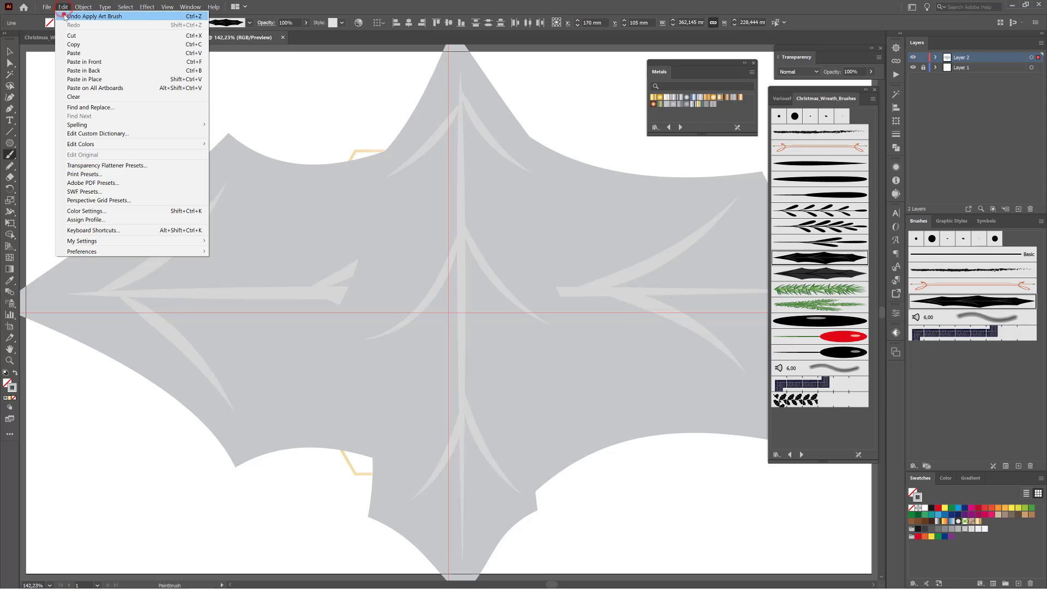
left_click(66, 12)
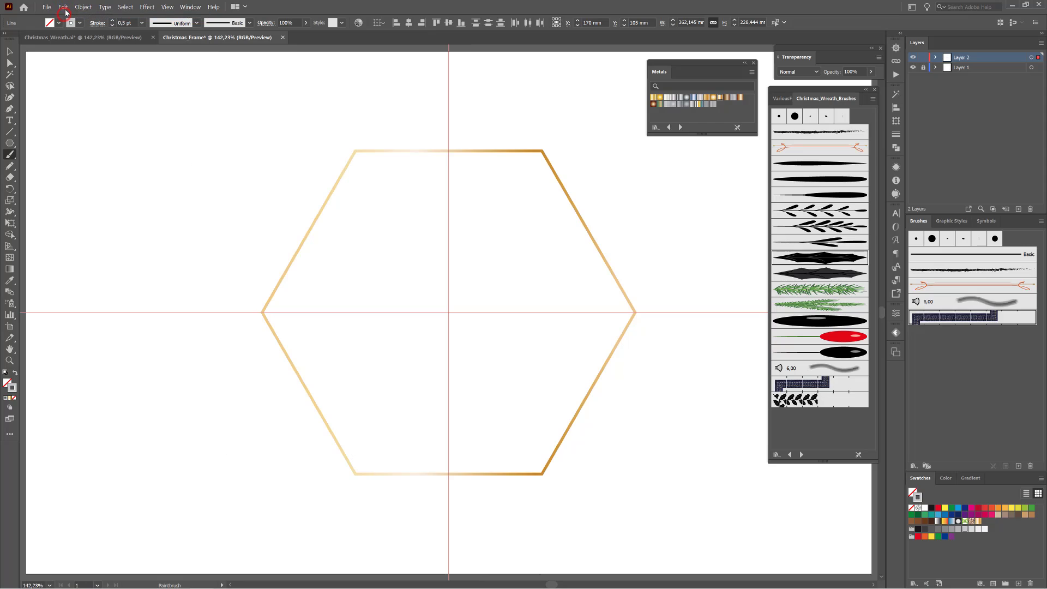
Step: Deselect the guide lines and paint a dark green holly leaf just right of the vertical guide on the hexagon's top edge
left_click(120, 7)
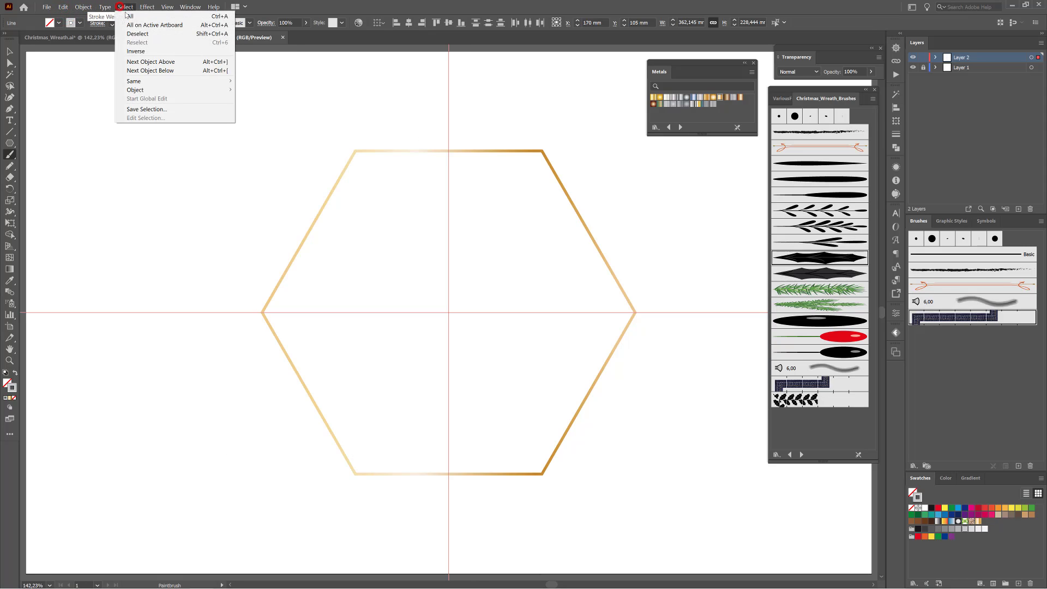
left_click(135, 34)
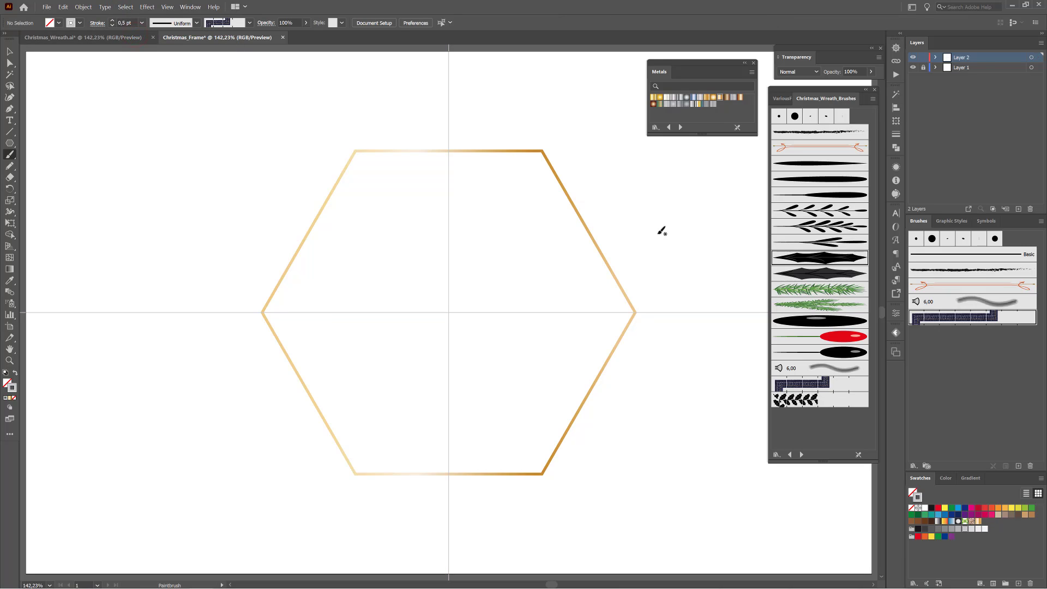
left_click(824, 261)
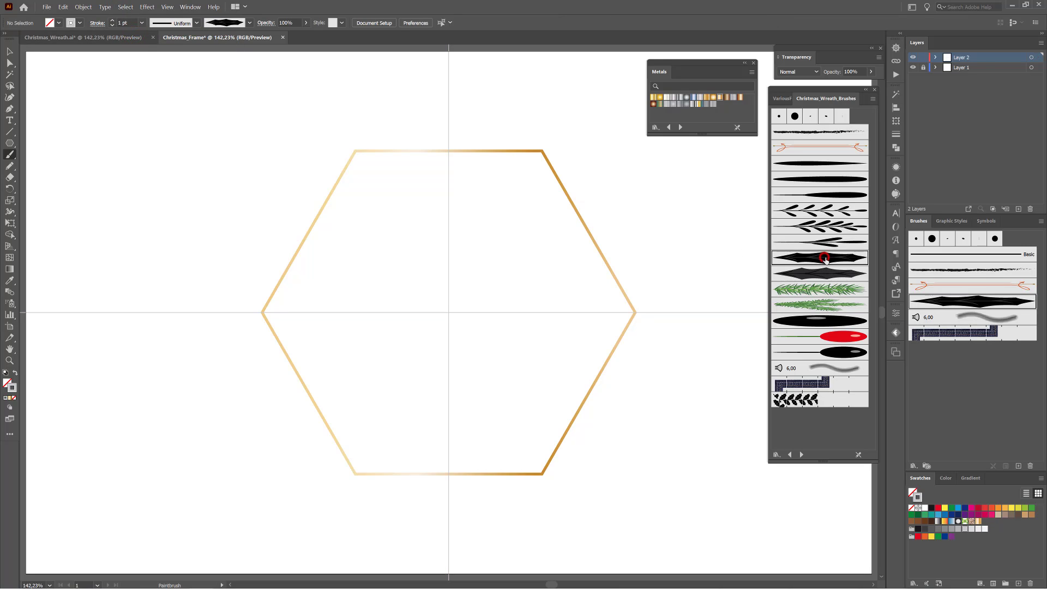
left_click(915, 515)
left_click_drag(452, 154, 502, 133)
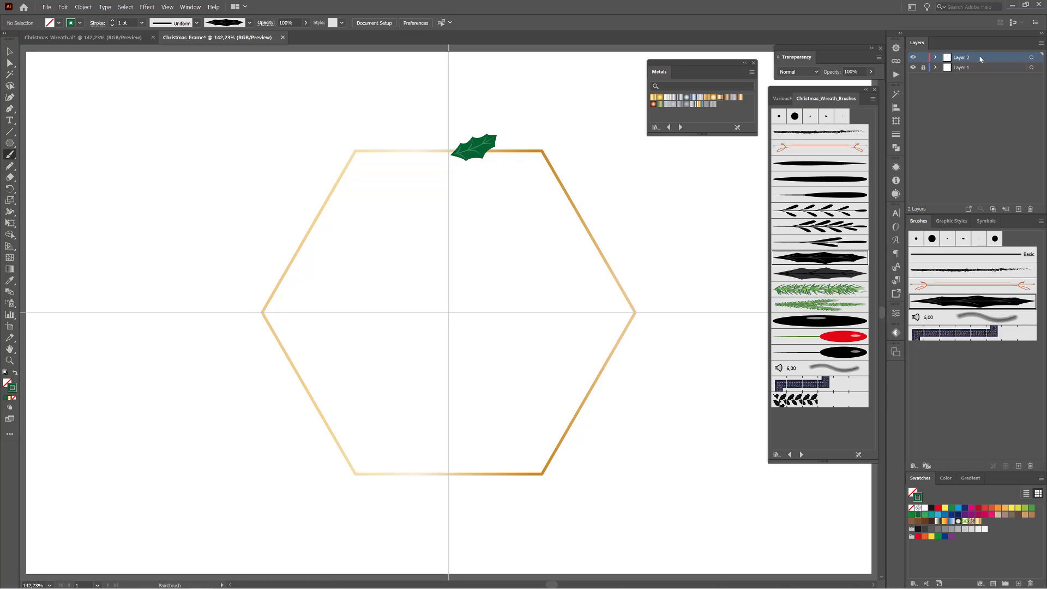
Step: Target the whole of Layer 2 and apply a Transform effect with 1 copy rotated 180°
left_click(1031, 58)
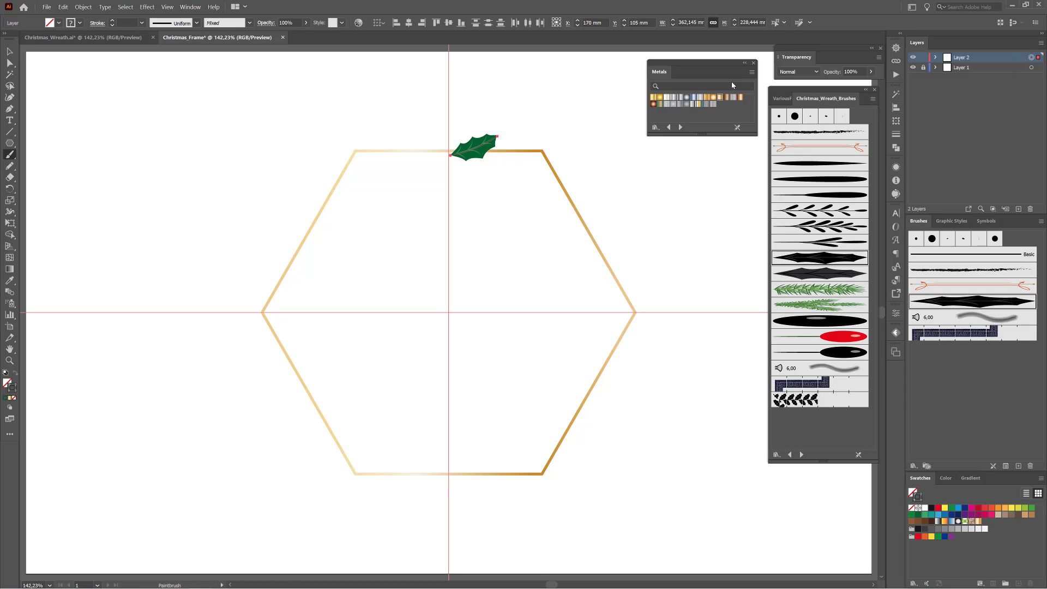
left_click(147, 8)
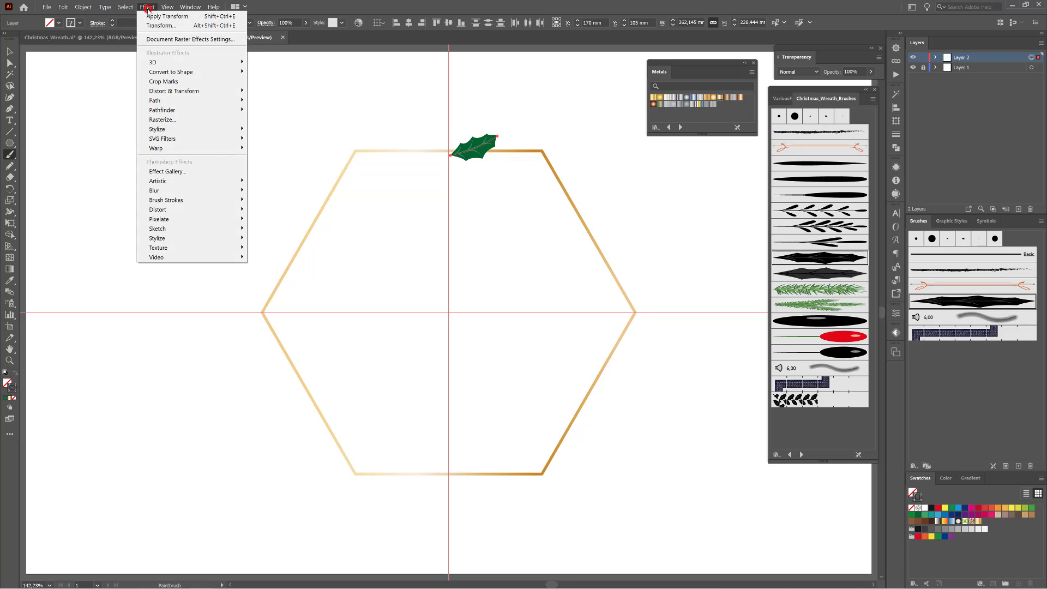
mouse_move(165, 91)
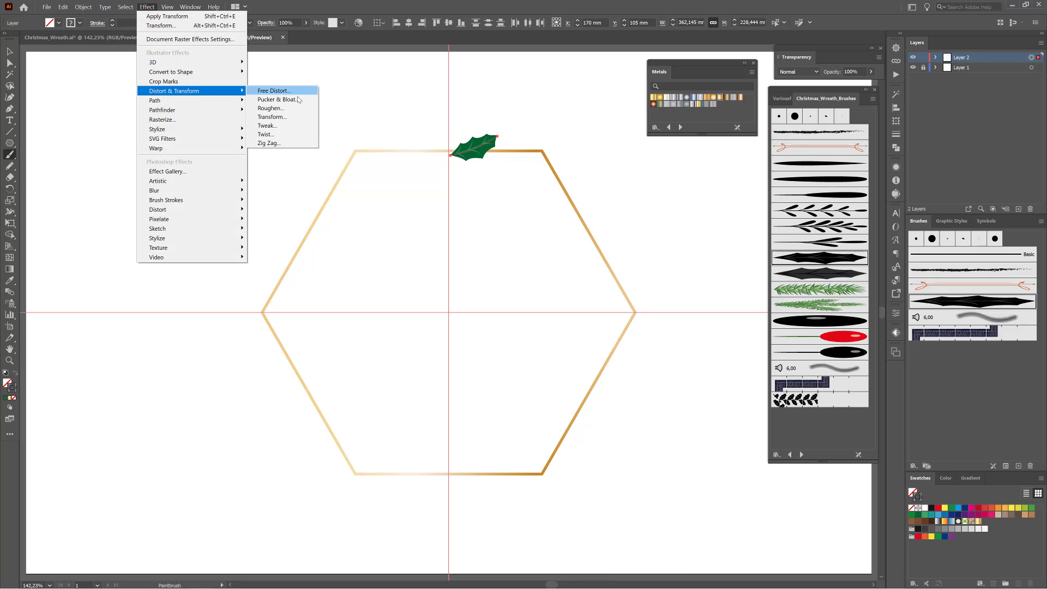
left_click(279, 117)
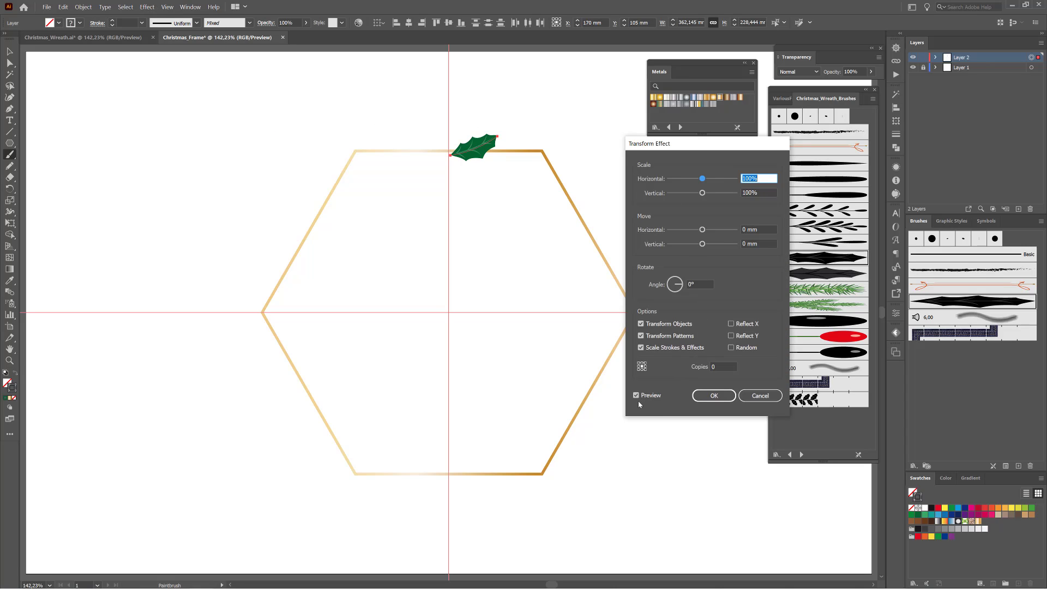
left_click(728, 366)
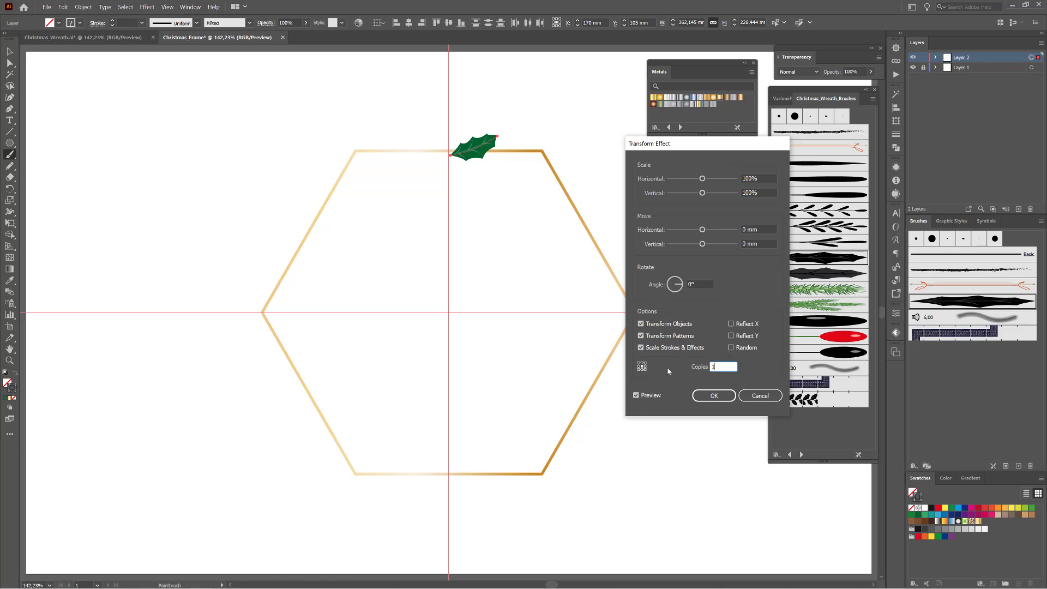
left_click(703, 283)
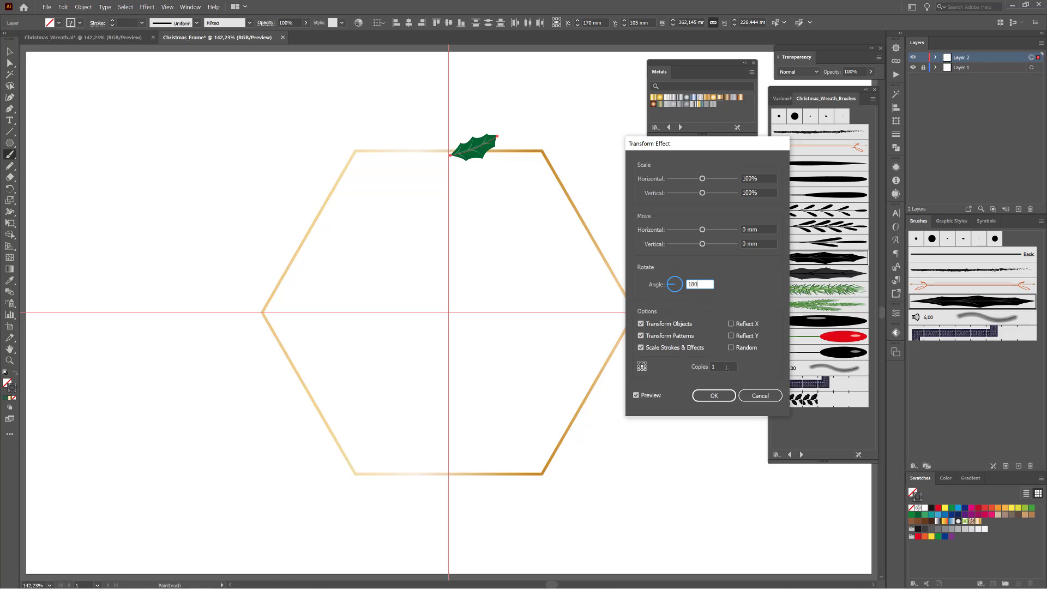
left_click(727, 367)
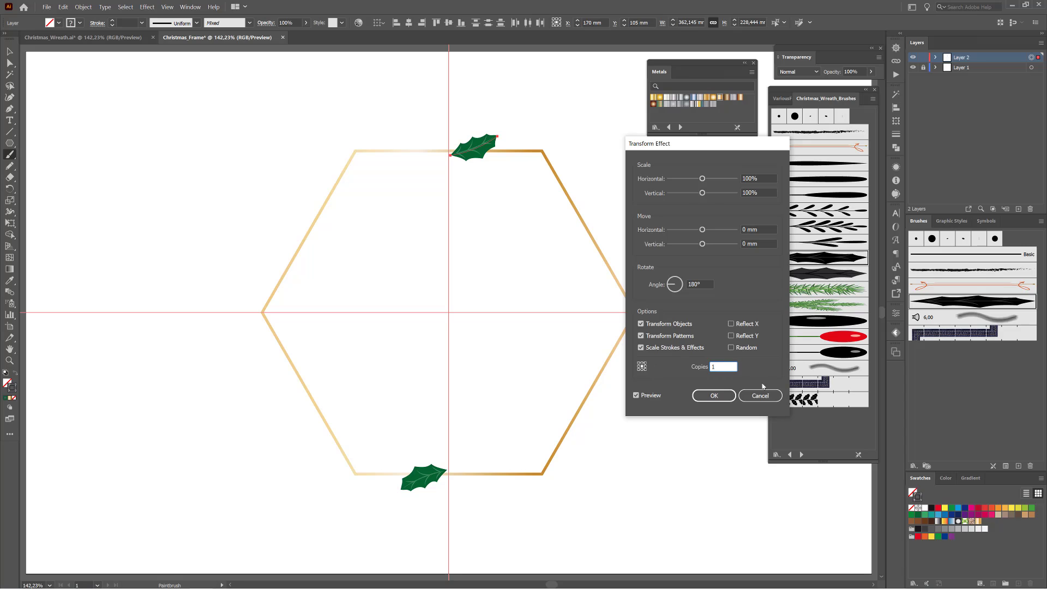
left_click(713, 396)
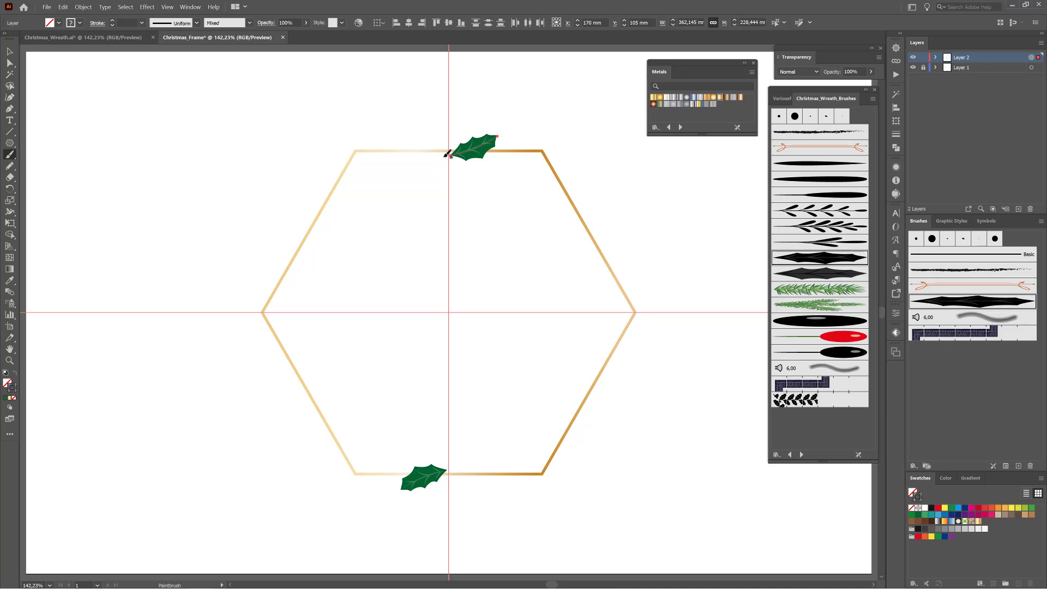
Step: Paint a second holly leaf left of the vertical guide to test the effect, and delete both painted leaves
left_click_drag(445, 157, 410, 128)
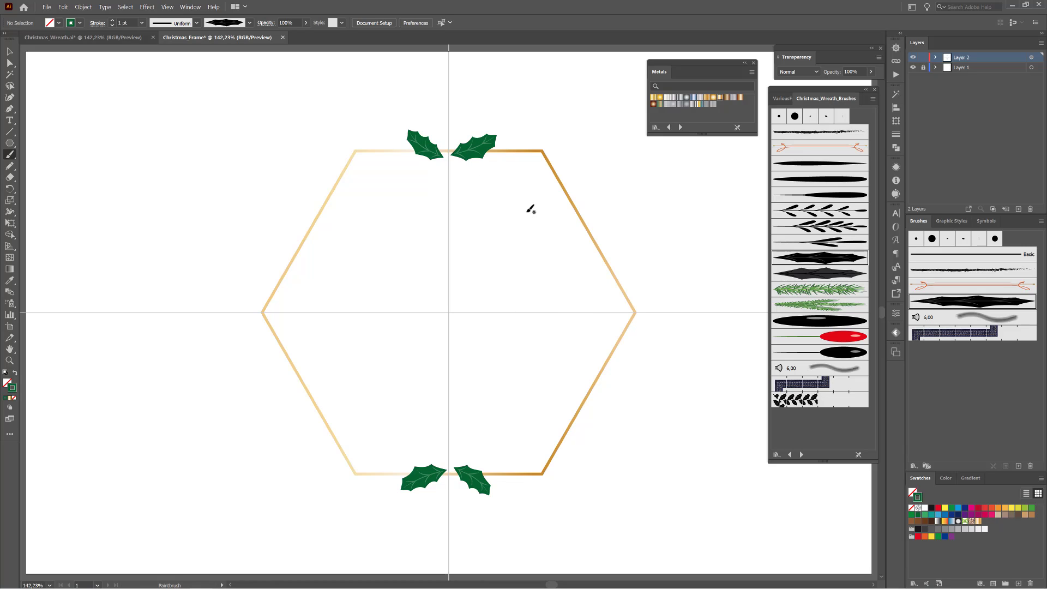
left_click(433, 156, "ctrl")
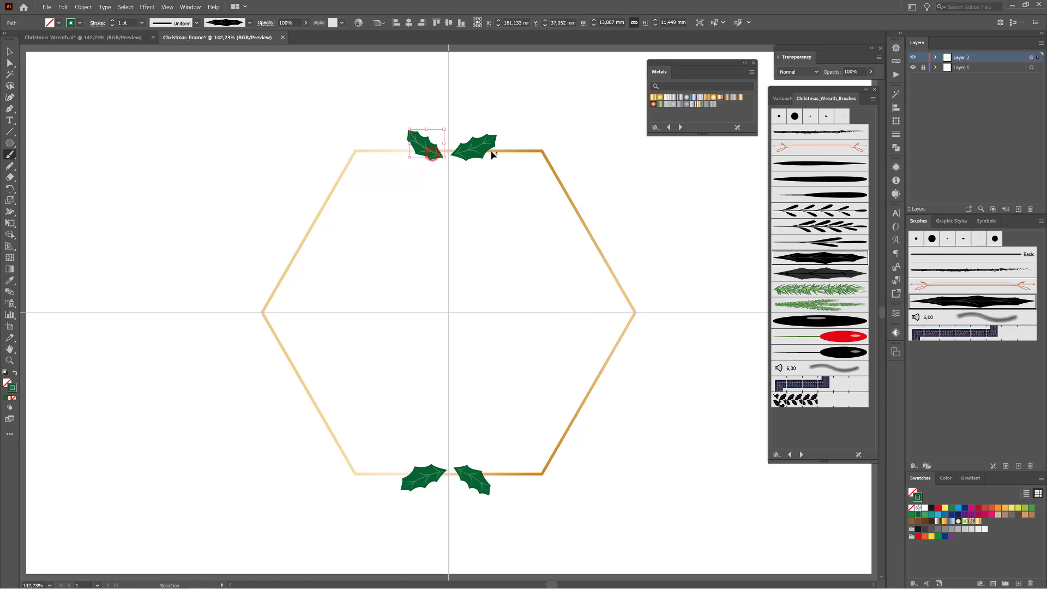
left_click(481, 155, "ctrl+shift")
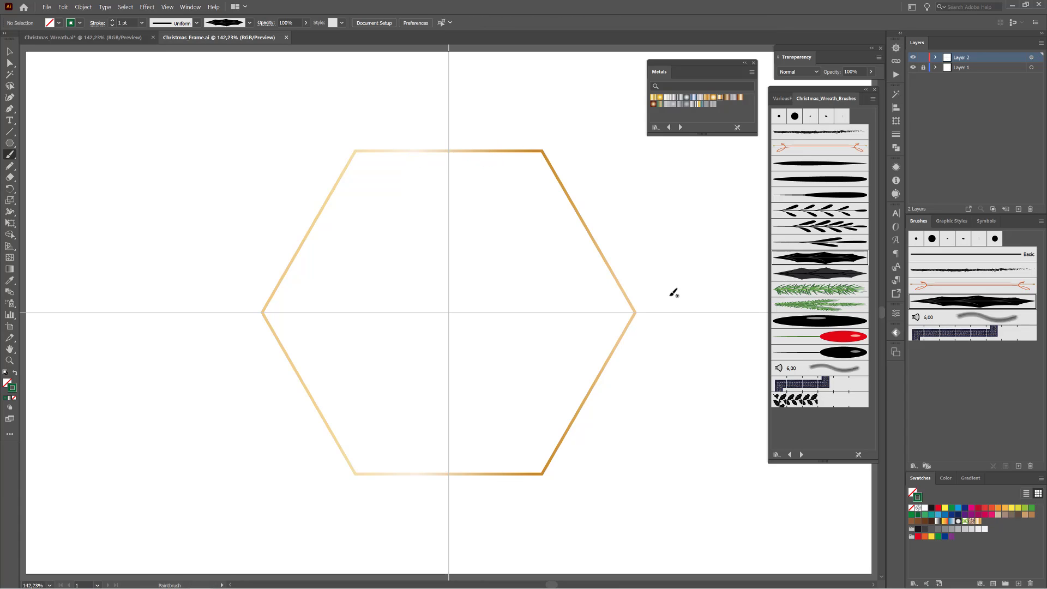
Step: Lock both guide lines in Layer 2 and paint four holly leaves radiating from where the vertical guide crosses the hexagon's top edge
left_click(935, 57)
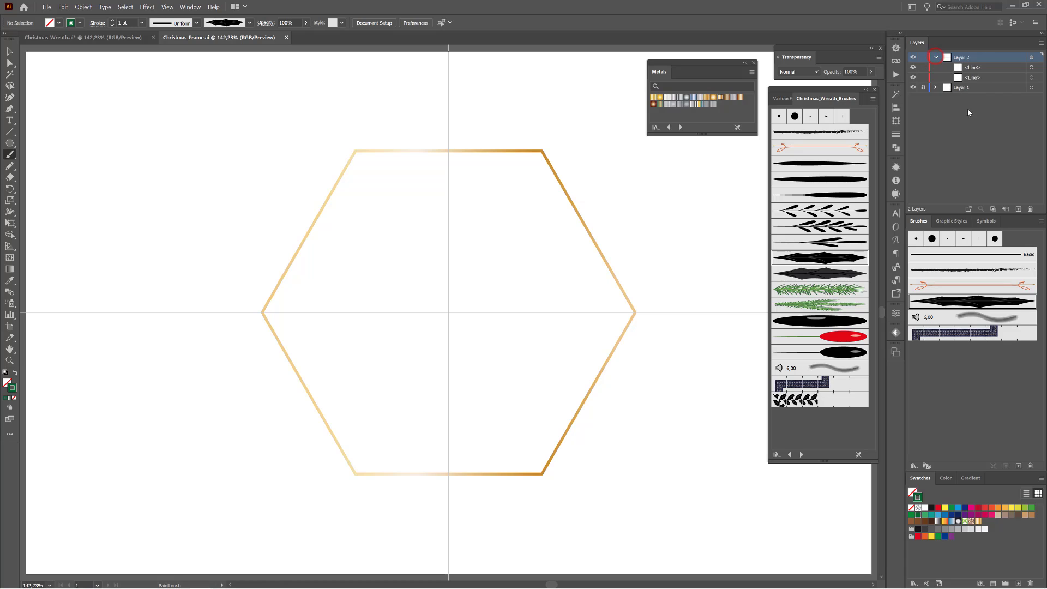
left_click(923, 78)
left_click(824, 256)
left_click_drag(451, 152, 512, 123)
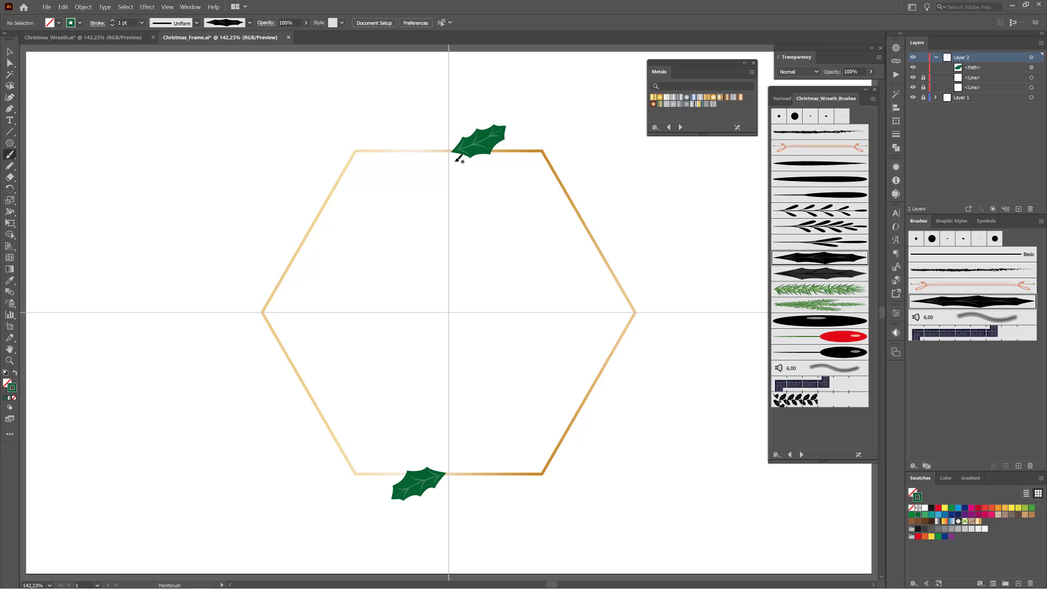
left_click_drag(452, 155, 488, 190)
left_click_drag(445, 151, 404, 115)
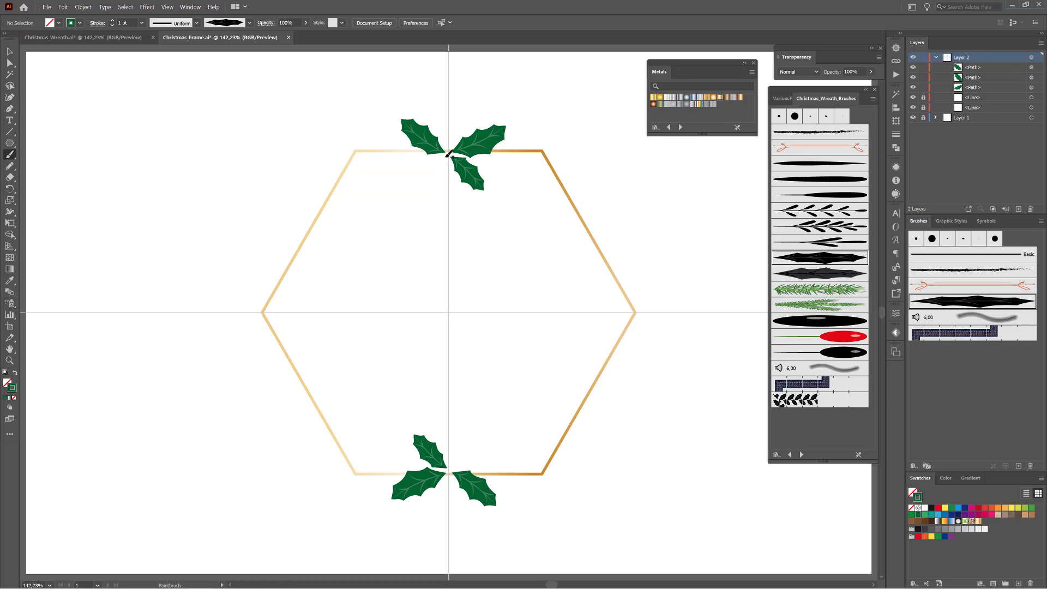
left_click_drag(445, 156, 400, 175)
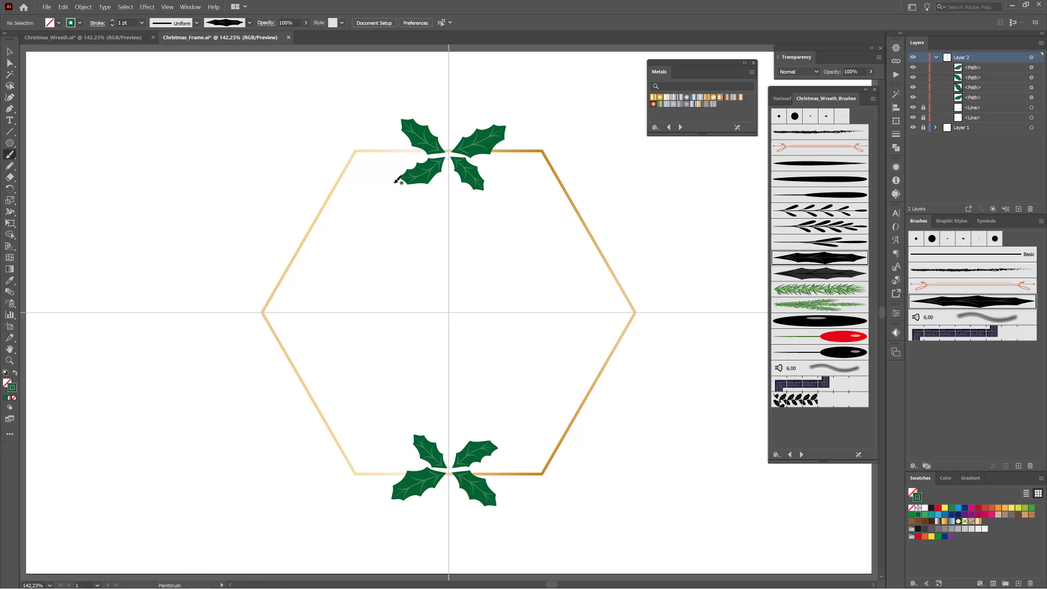
Step: Set the stroke of the lower-right holly leaf to 1.3 pt and move the leaf slightly left, closer to the cluster's centre
key("ctrl+space")
left_click_drag(449, 134, 523, 181)
left_click(486, 129)
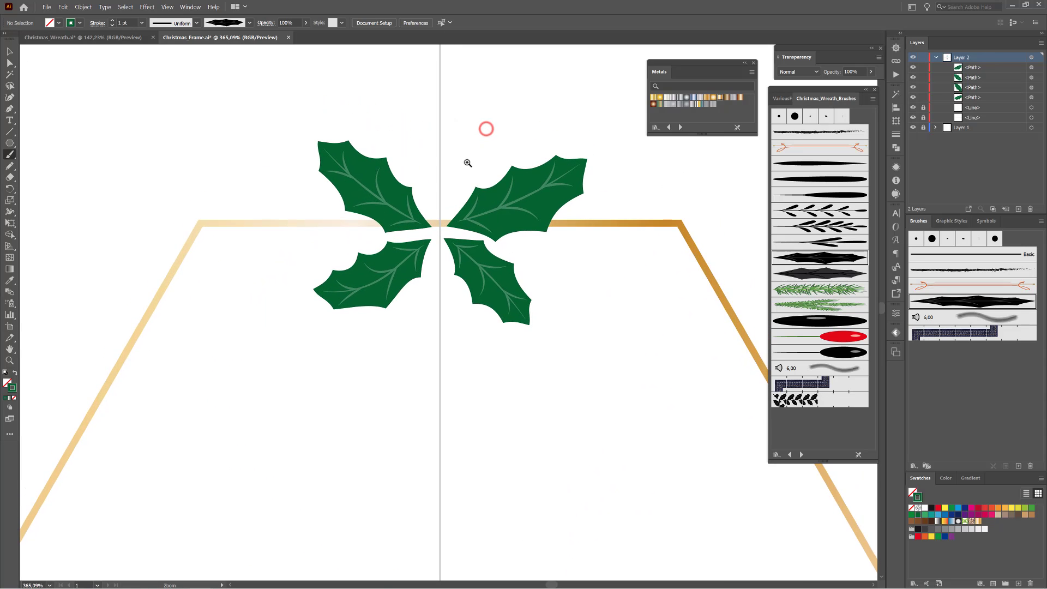
left_click(468, 163)
left_click_drag(389, 303, 399, 297)
left_click(514, 309, "ctrl")
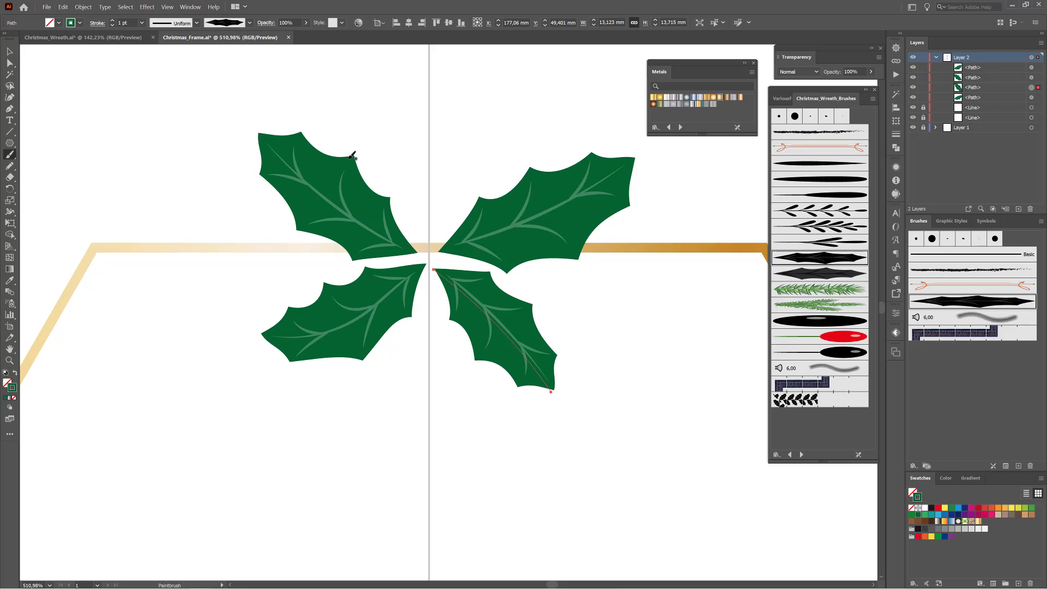
key("ctrl")
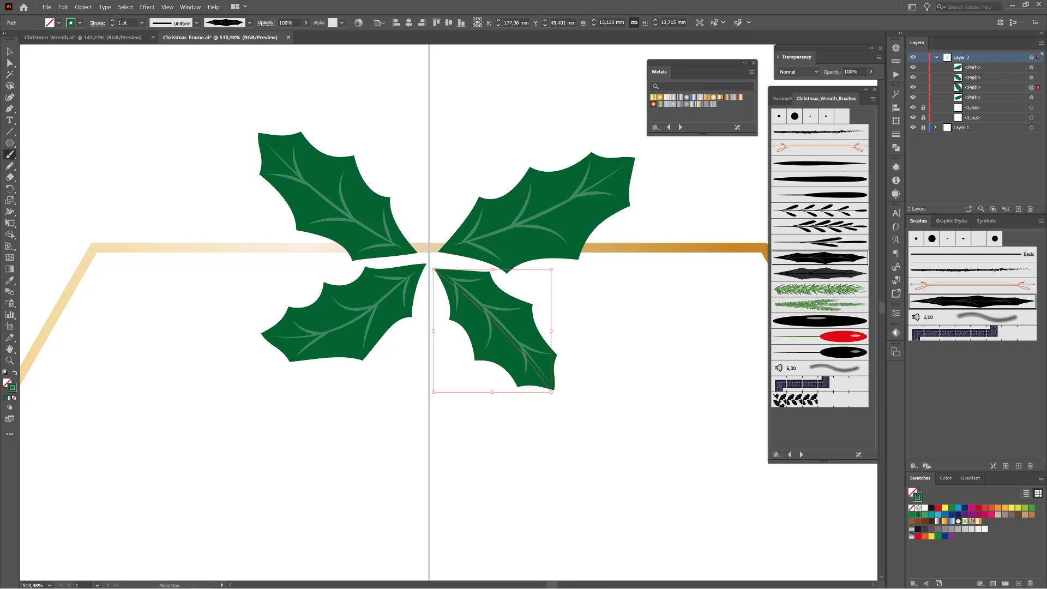
left_click(112, 20, "ctrl")
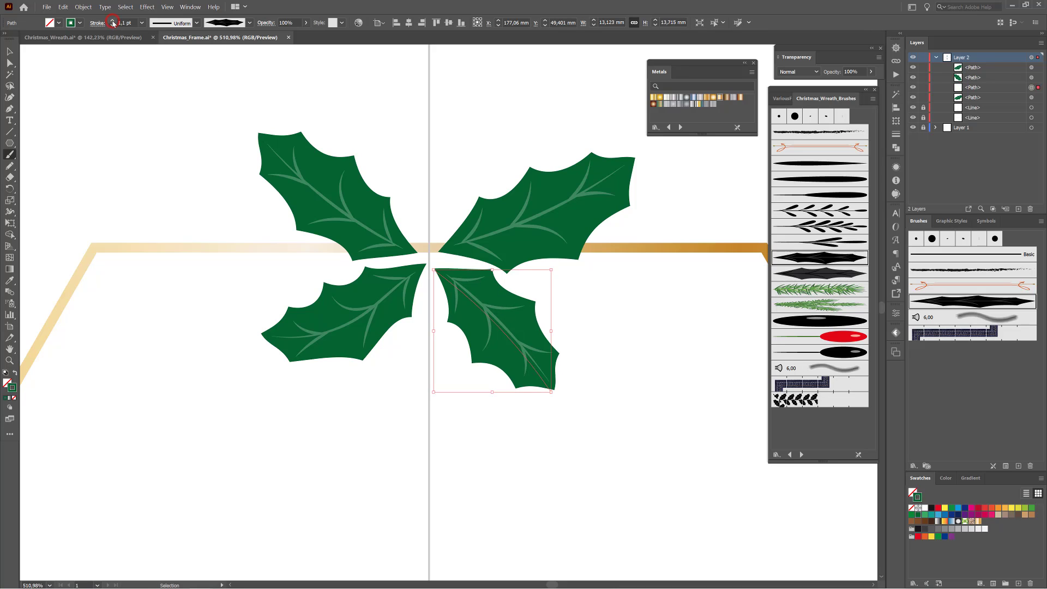
left_click(112, 20, "ctrl")
left_click(112, 20, "ctrl")
left_click_drag(478, 320, 470, 323)
Step: Set the upper-left holly leaf's stroke to 1.1 pt and reshape its curve by moving both direction handles of the path
left_click(353, 200, "ctrl")
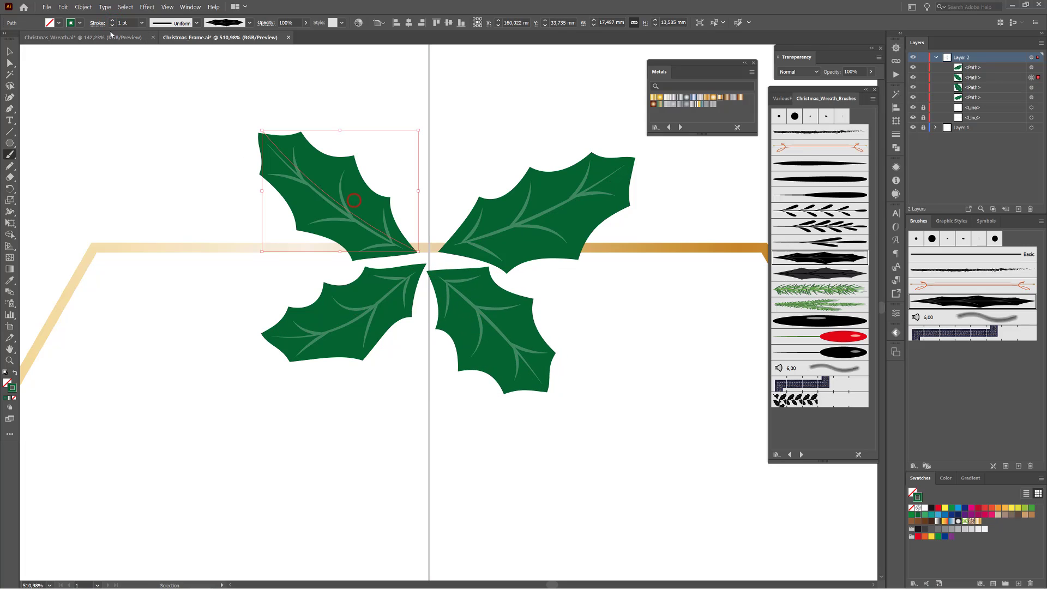
left_click(112, 21, "ctrl")
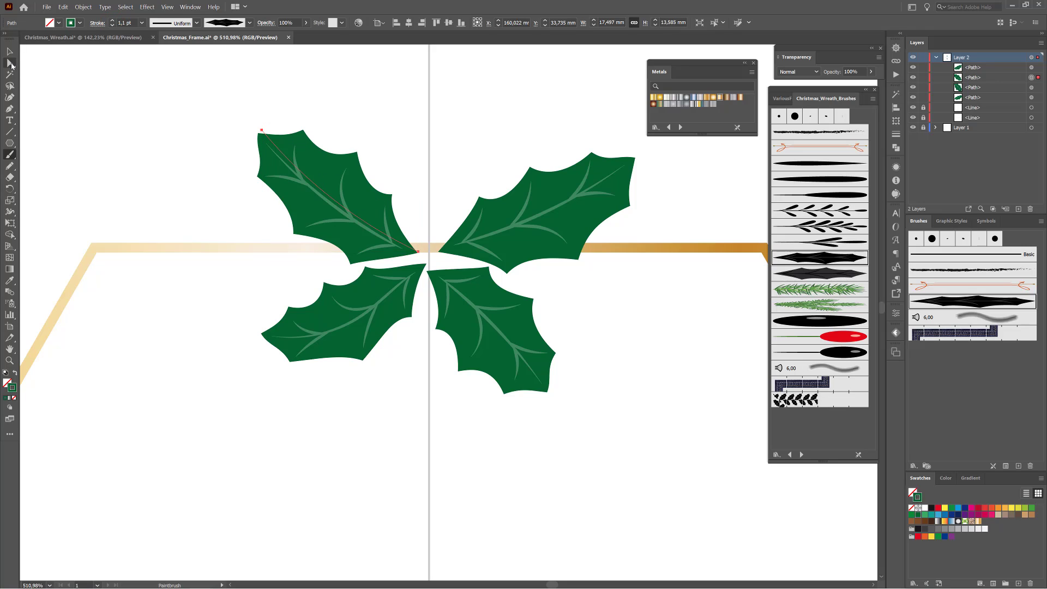
left_click(11, 64)
left_click(262, 131)
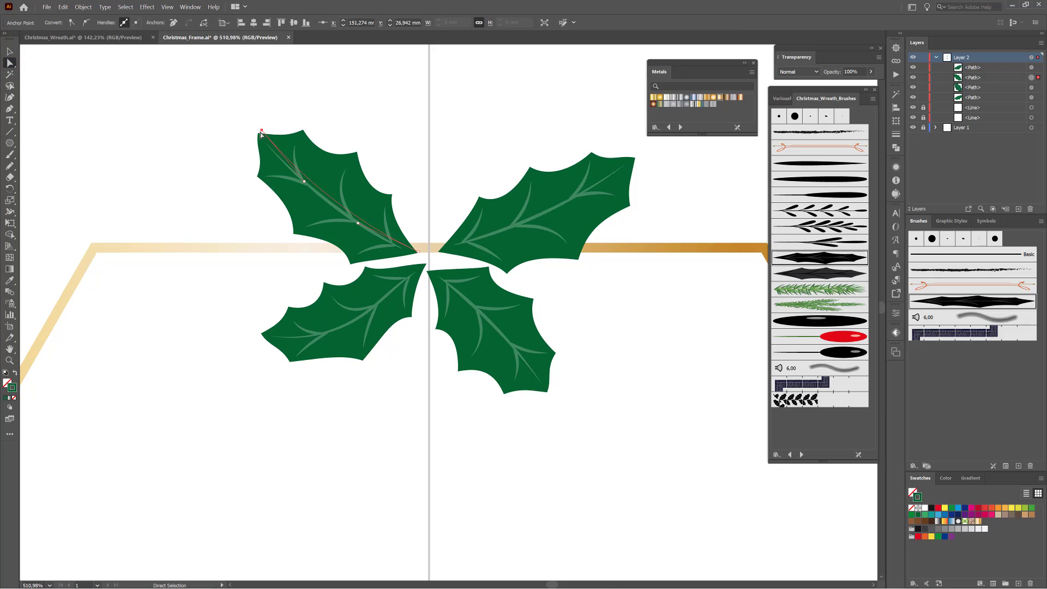
left_click_drag(306, 181, 335, 158)
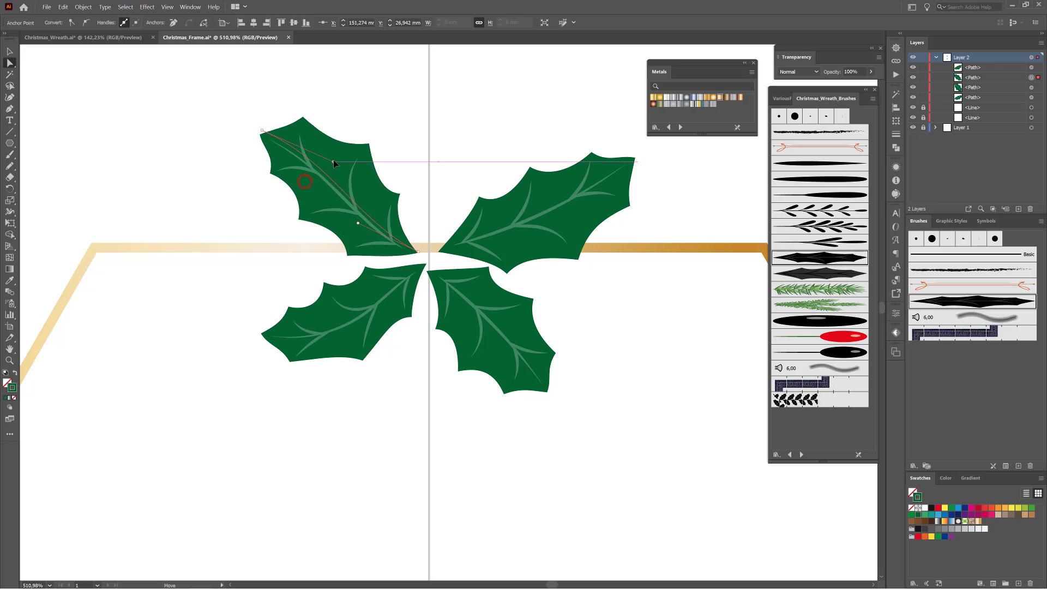
left_click_drag(358, 224, 349, 234)
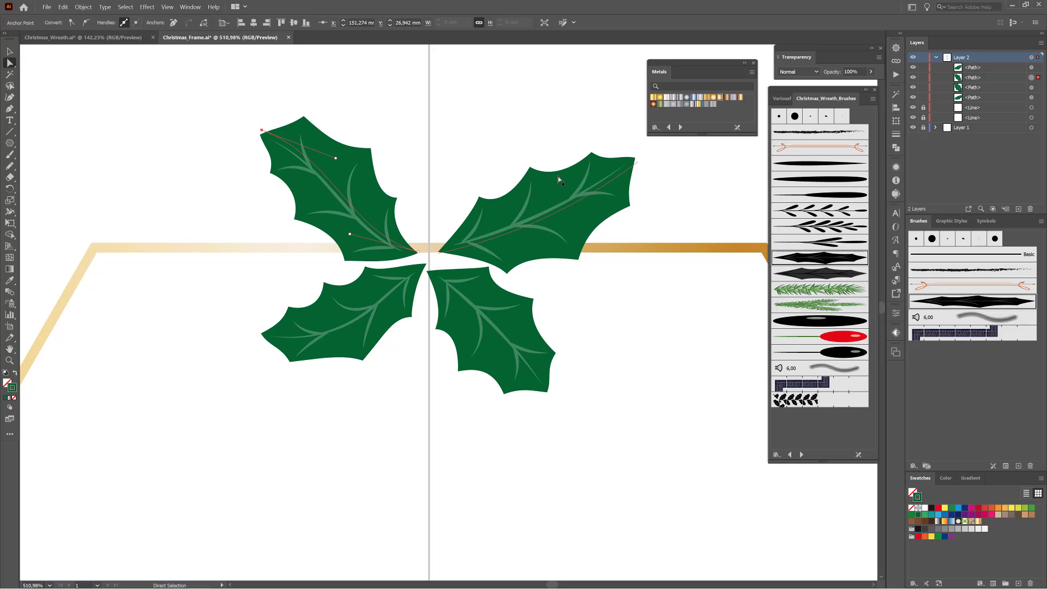
Step: Nudge the upper-right and lower-right holly leaves slightly outward from the centre, and deselect them
mouse_move(545, 250)
left_mouse_down()
mouse_move(557, 215)
mouse_move(537, 220)
mouse_move(559, 218)
mouse_move(536, 233)
mouse_move(551, 227)
mouse_move(550, 236)
left_mouse_up()
left_click_drag(527, 304, 534, 304)
left_click(699, 350)
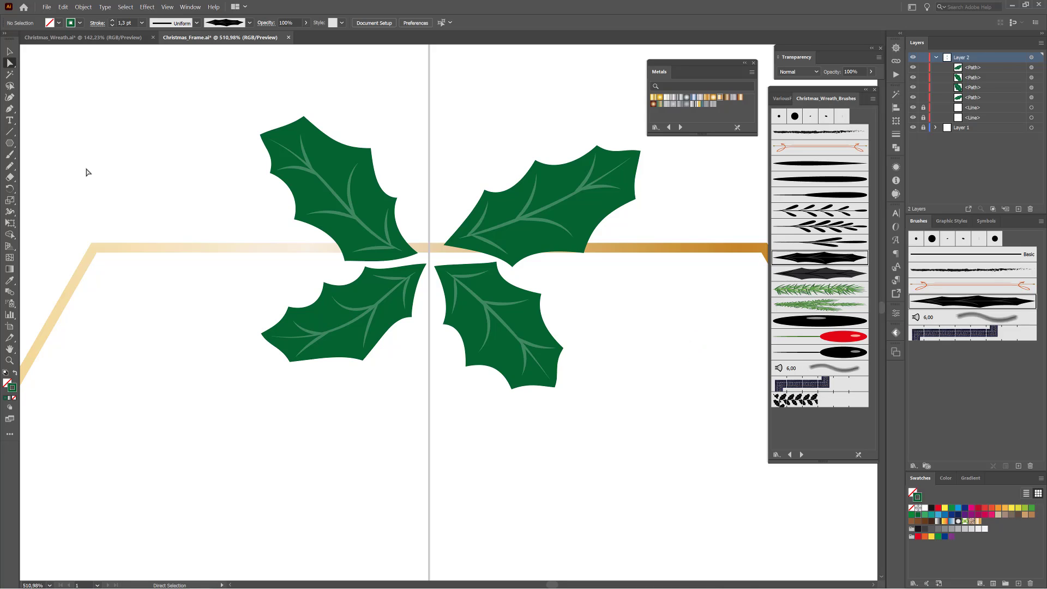
Step: Set up the Paintbrush with the plain oval berry brush that has a central highlight, using a crimson red stroke
left_click(10, 154)
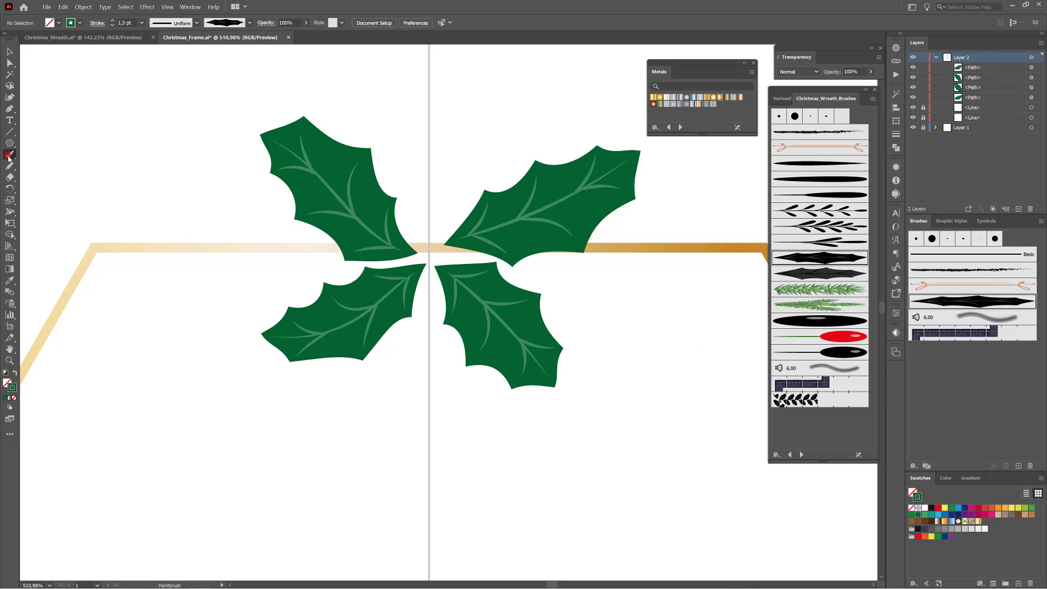
left_click(801, 321)
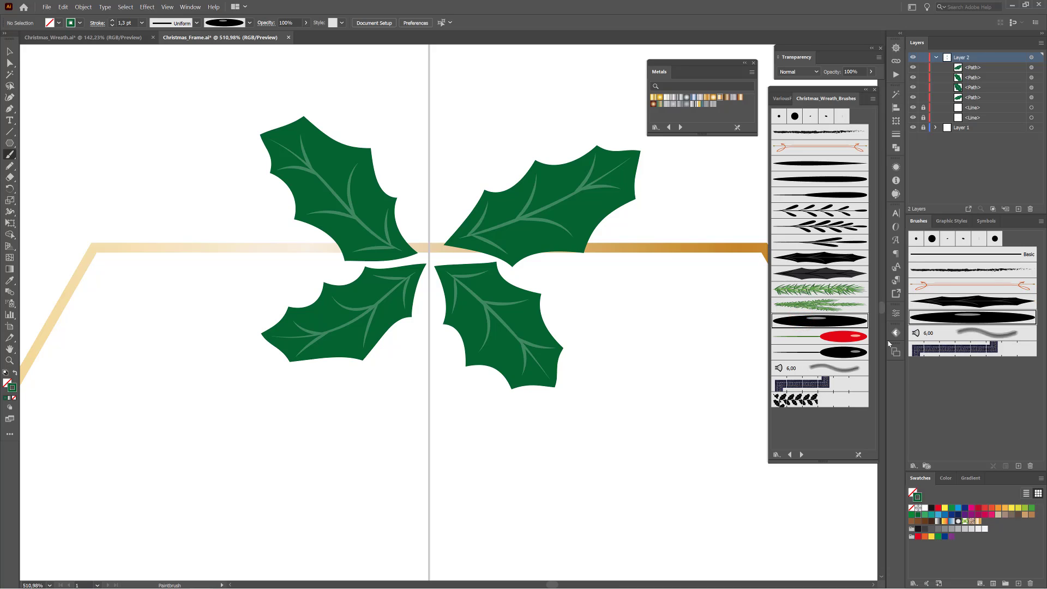
left_click(977, 510)
left_click_drag(472, 104, 485, 162)
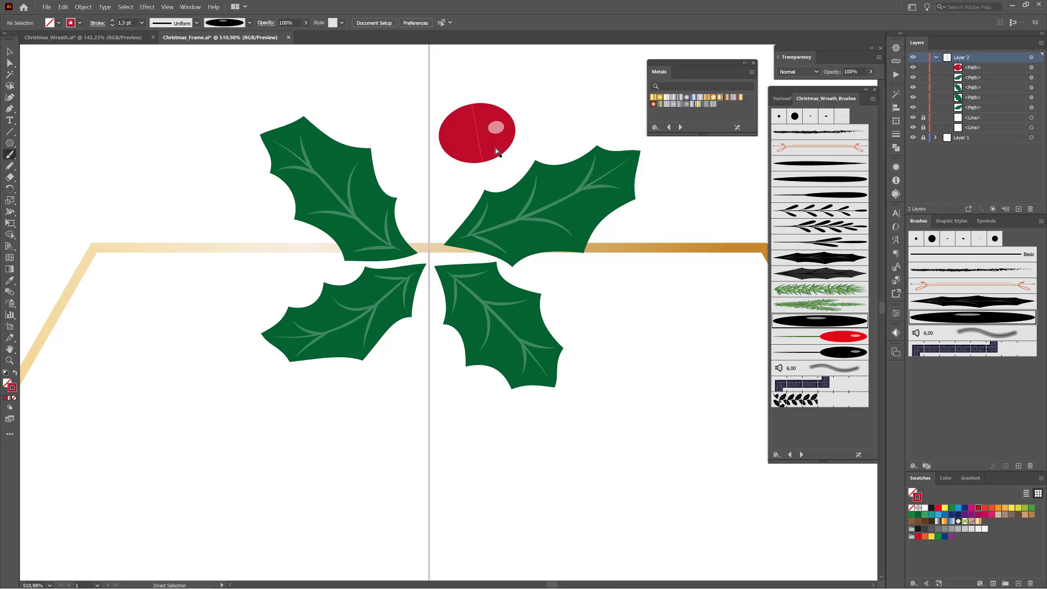
left_click_drag(494, 148, 480, 146)
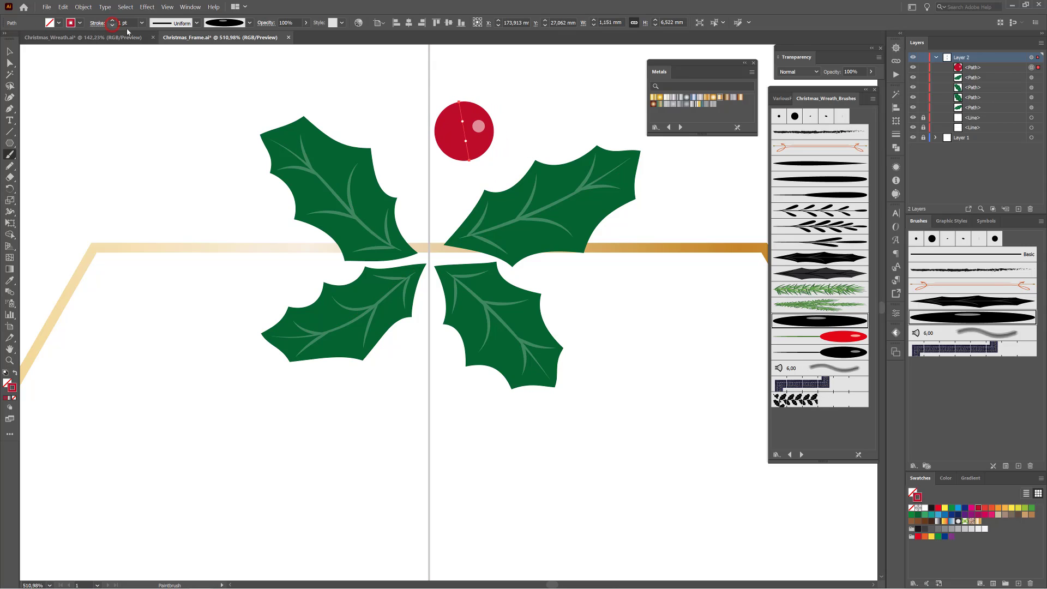
left_click_drag(485, 139, 463, 234)
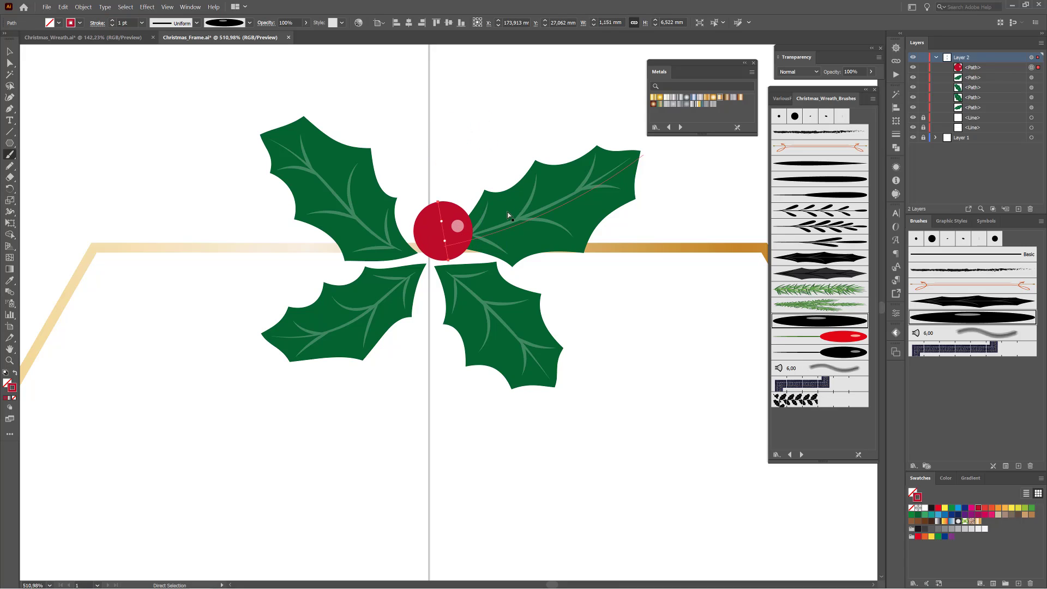
key("Delete")
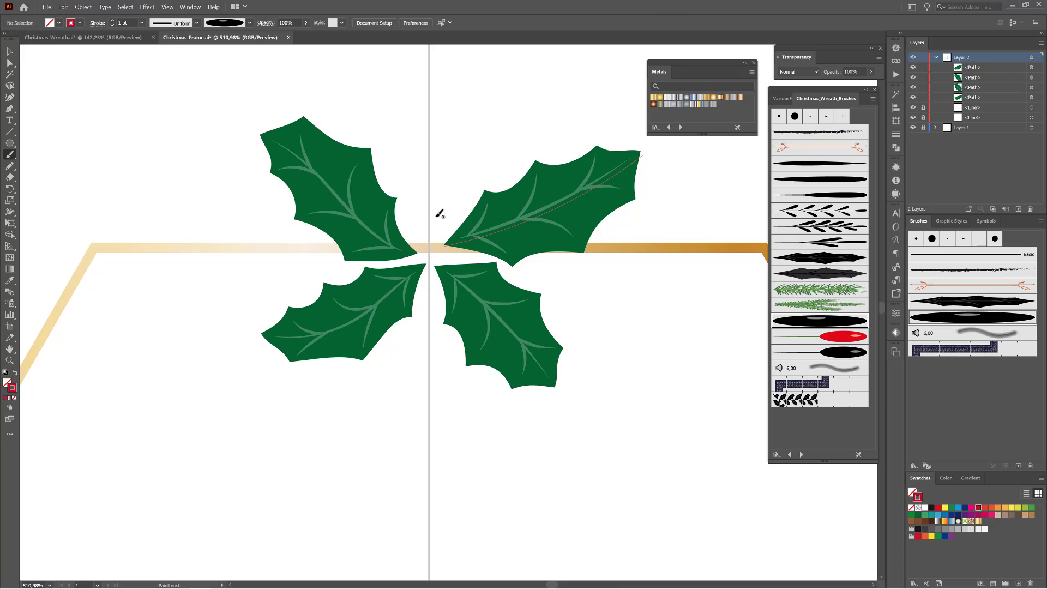
Step: Paint three red berries of differing sizes clustered together where the four holly leaves meet
left_click_drag(431, 212, 458, 240)
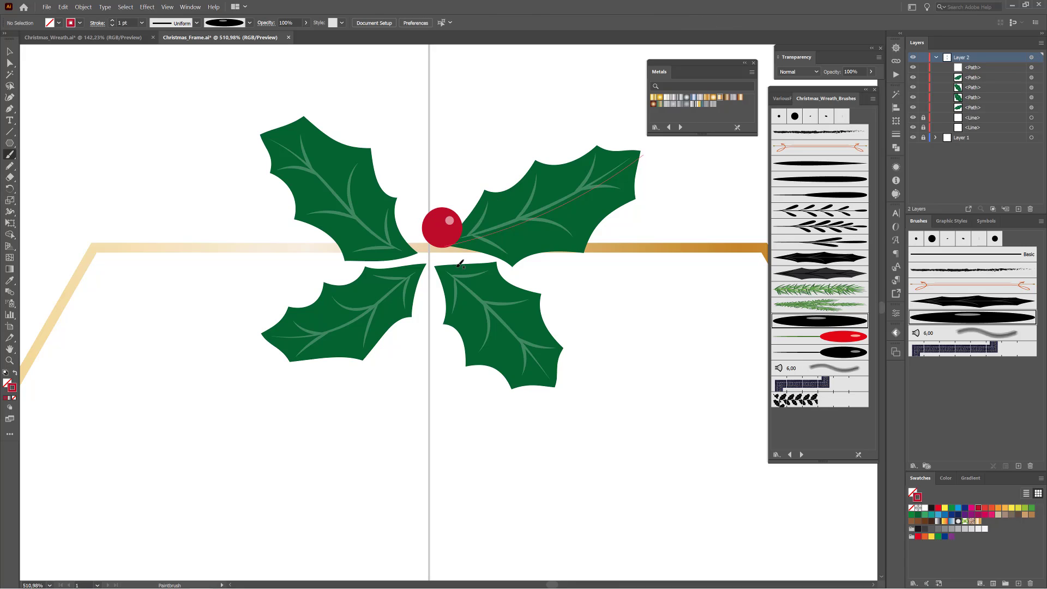
left_click_drag(429, 290, 466, 251)
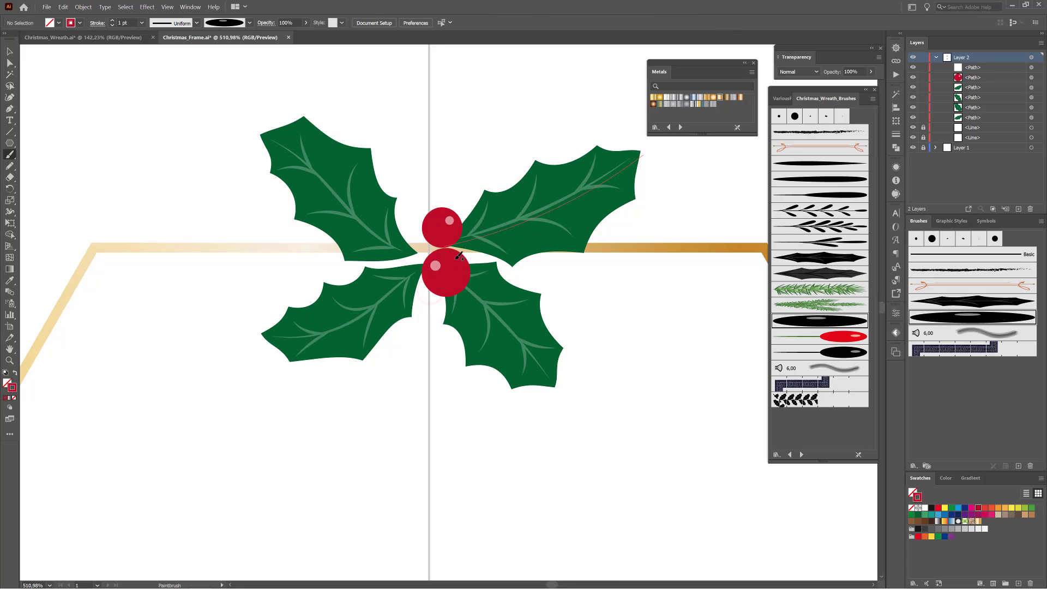
mouse_move(401, 235)
left_mouse_down()
mouse_move(422, 263)
mouse_move(421, 255)
left_mouse_up()
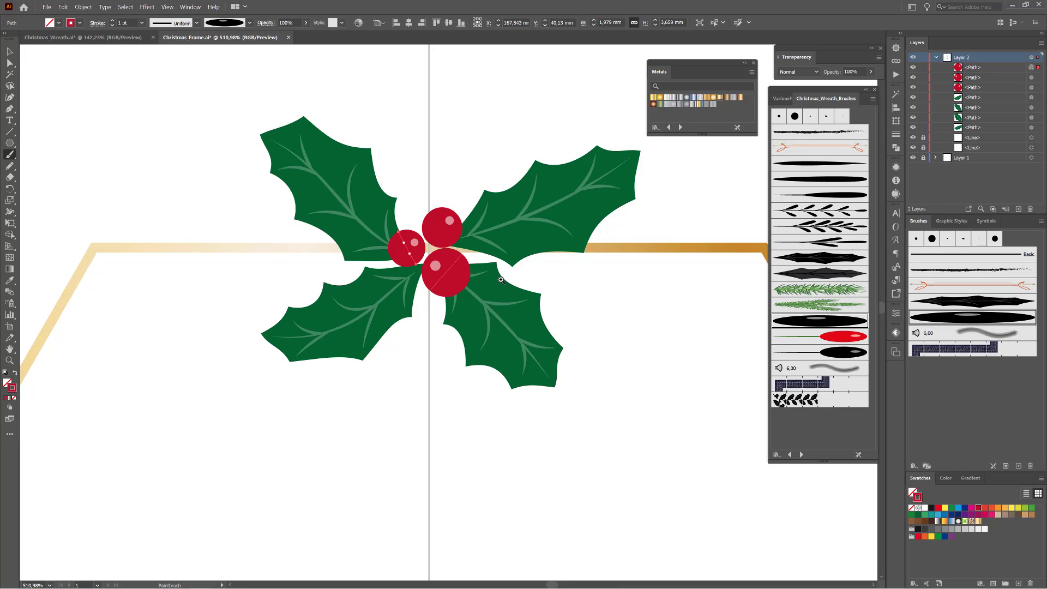
Step: Switch the drawing mode to Draw Behind and deselect the last painted berry
scroll(500, 279, "down", 1)
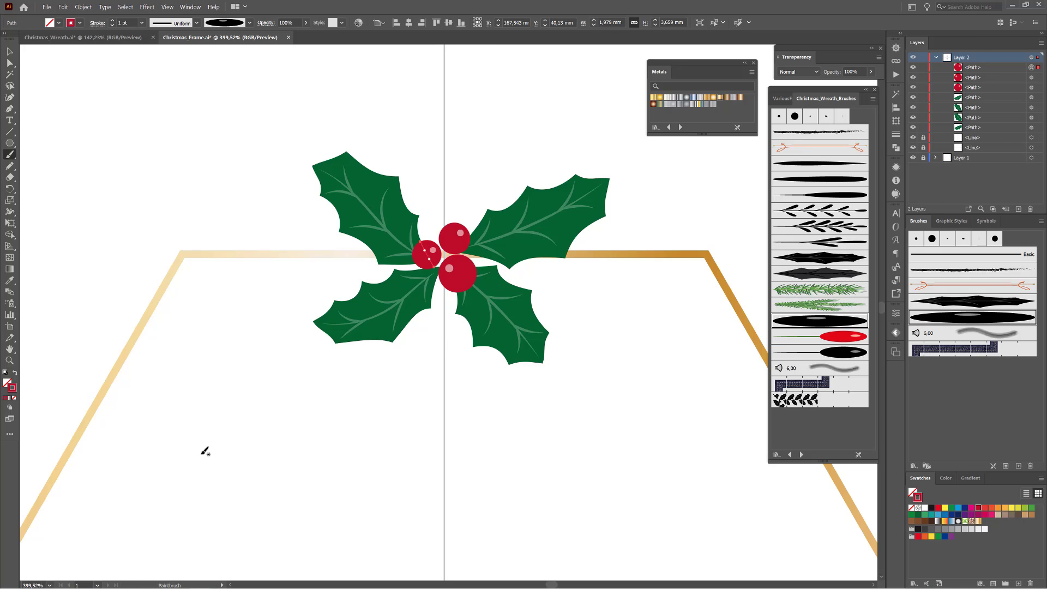
left_click(10, 410)
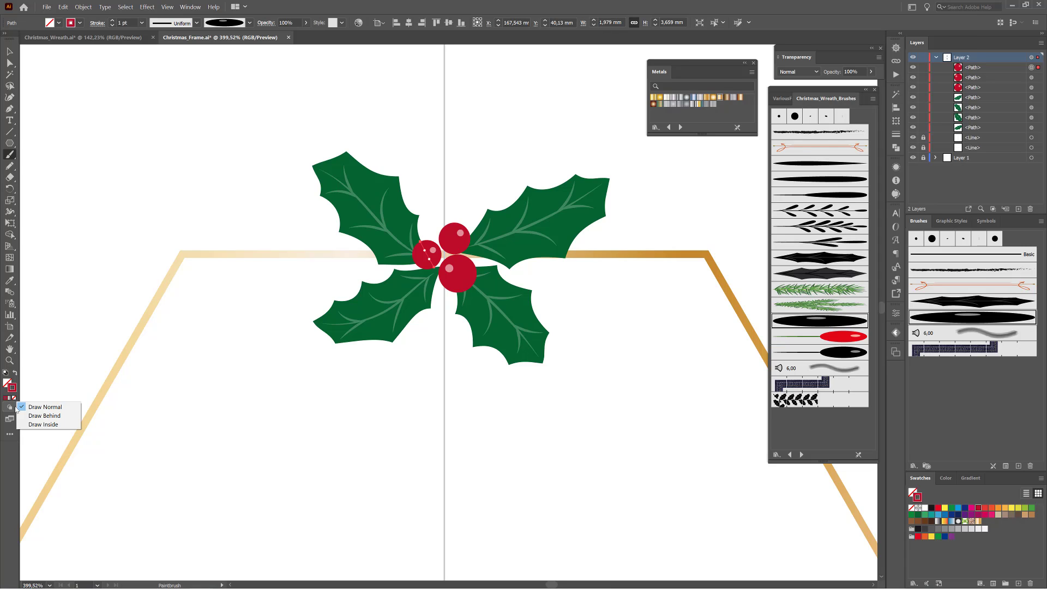
left_click(49, 418)
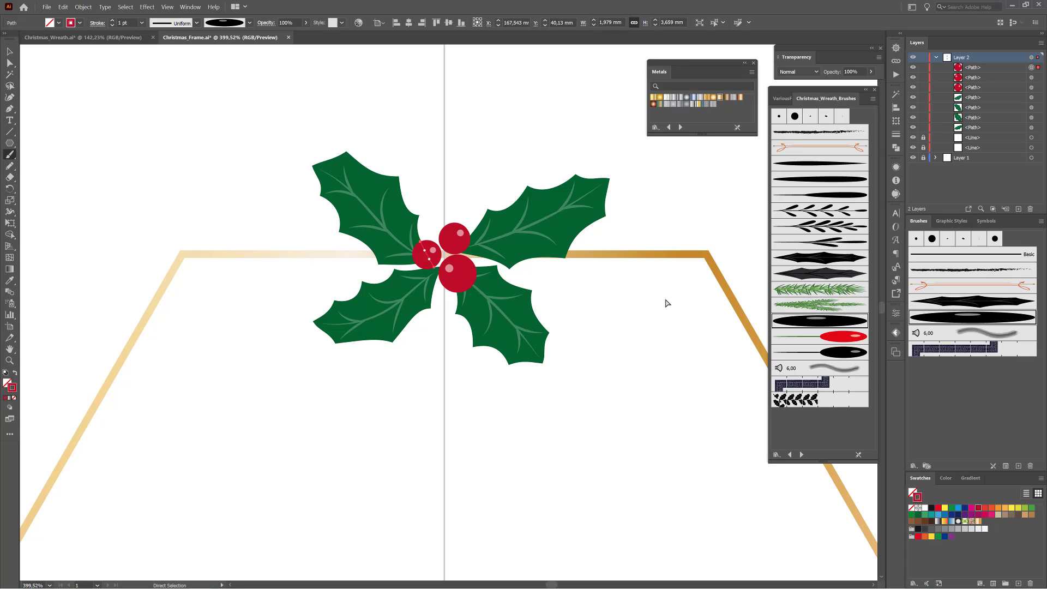
left_click(669, 327, "ctrl")
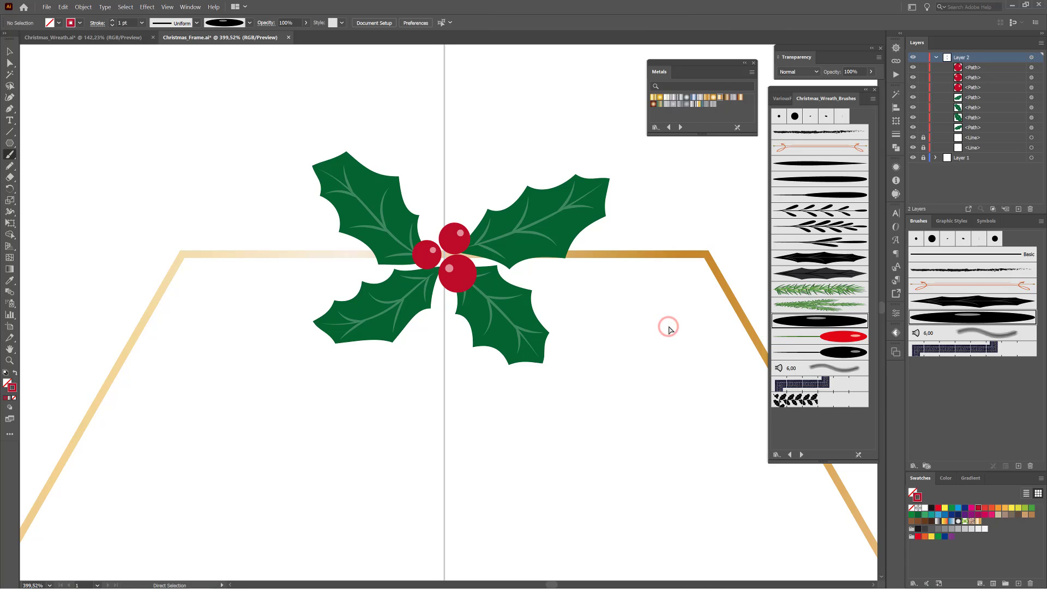
Step: Choose the wide green fir branch brush and paint one long branch on each side of the holly, along the hexagon's top edge
left_click(830, 289)
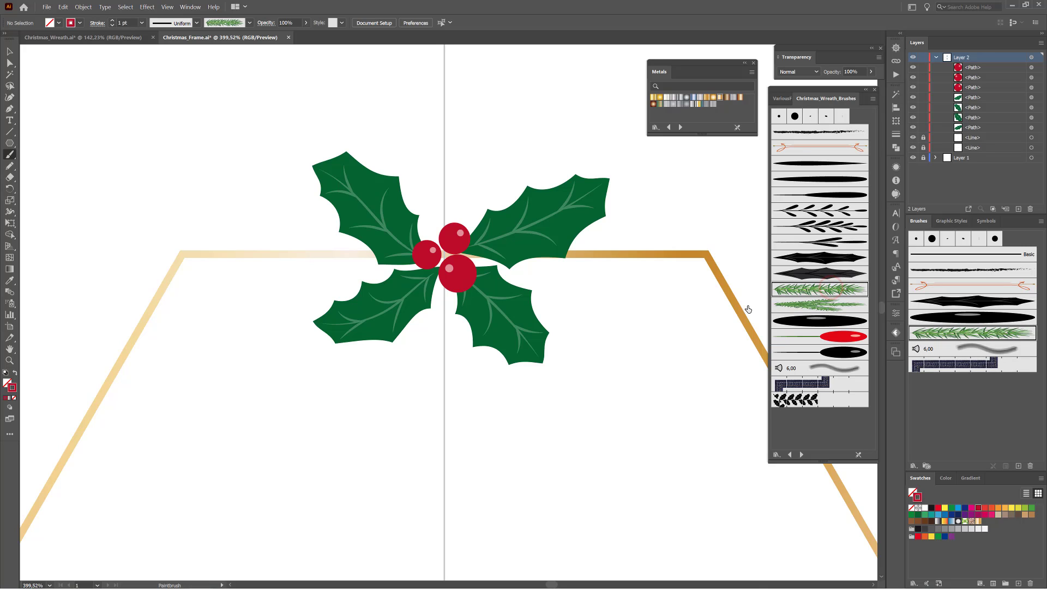
left_click_drag(608, 274, 559, 256)
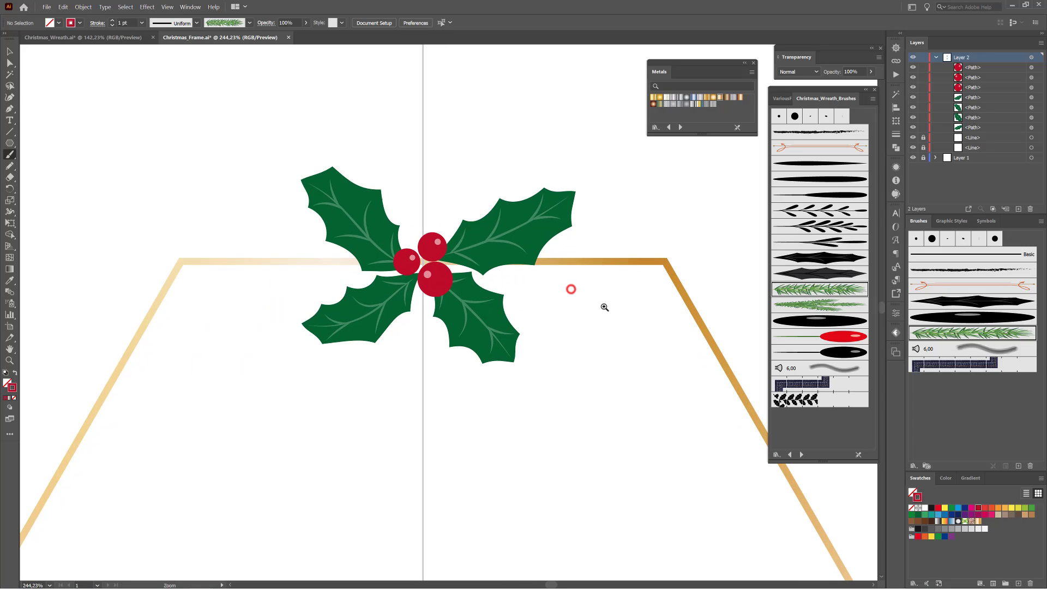
left_click_drag(570, 289, 573, 297)
left_click(574, 297, "alt")
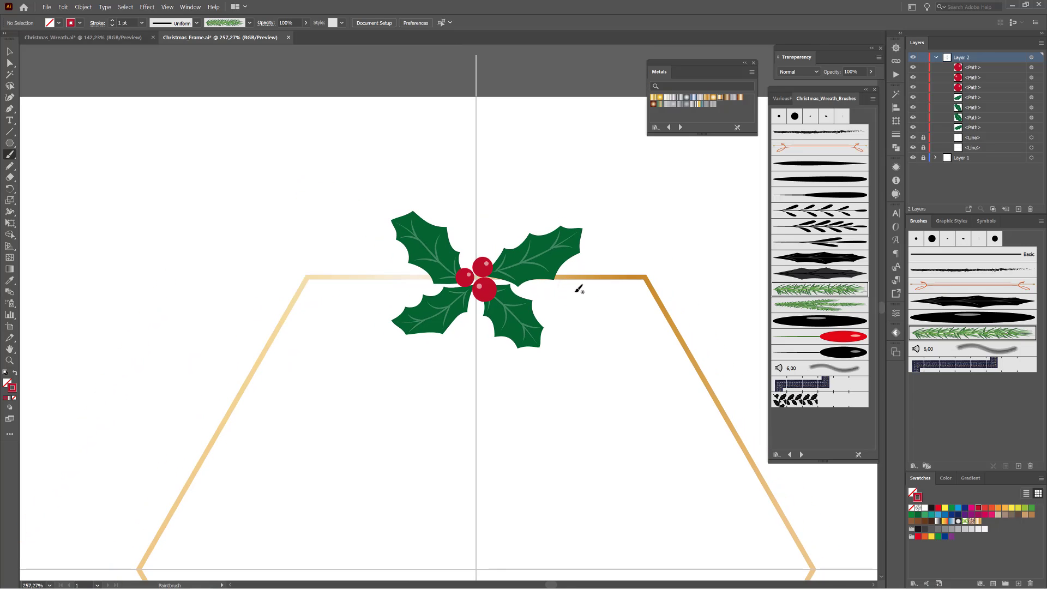
mouse_move(511, 277)
left_mouse_down()
mouse_move(577, 275)
mouse_move(661, 228)
left_mouse_up()
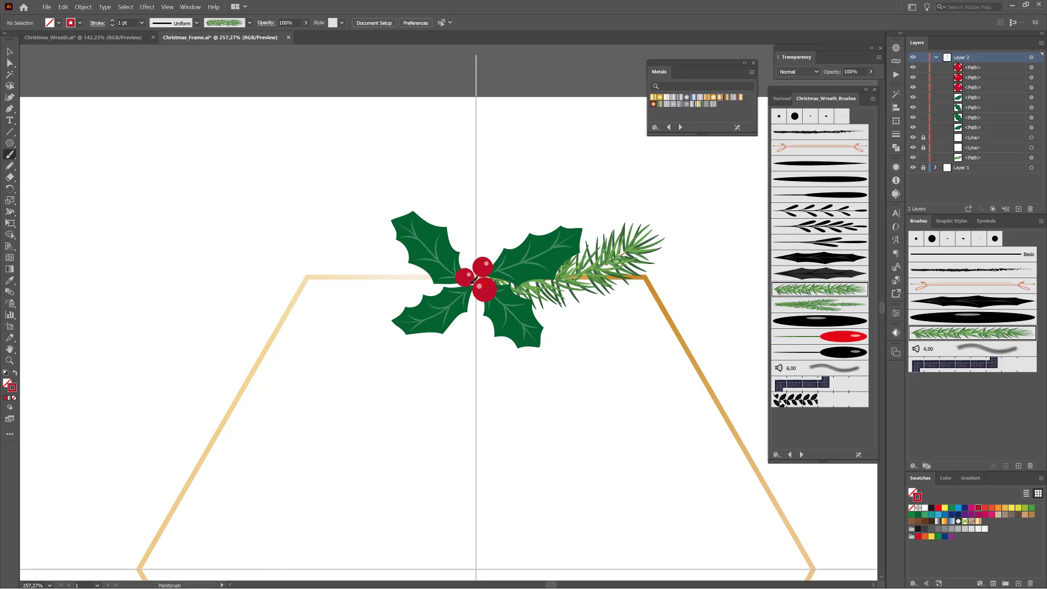
left_click_drag(317, 255, 301, 247)
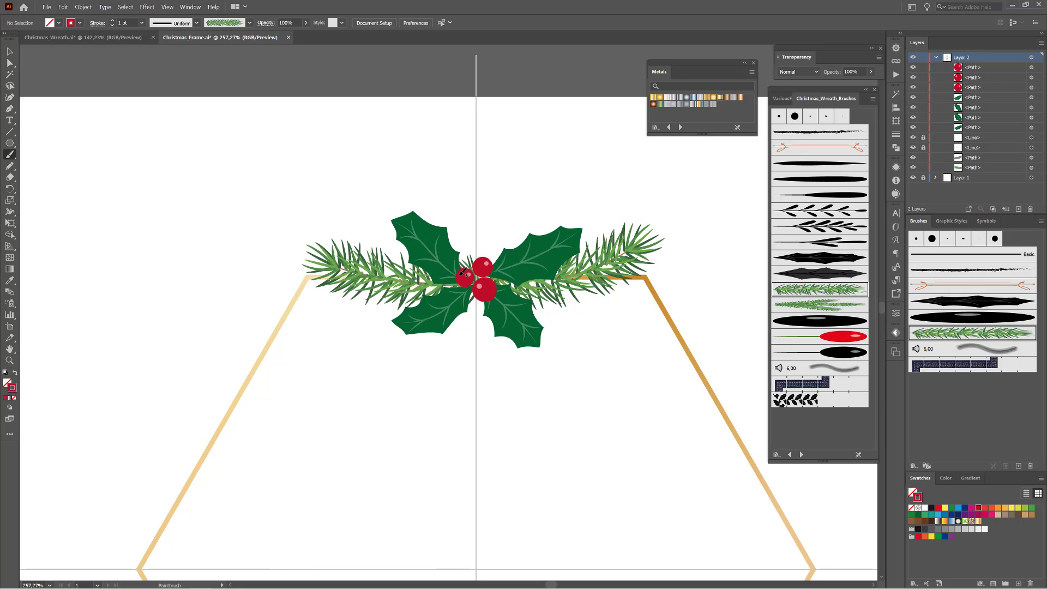
Step: Paint shorter fir branches behind the upper-right and upper-left holly leaves, shifting the upper-right branch slightly to the right
left_click_drag(499, 258, 571, 200)
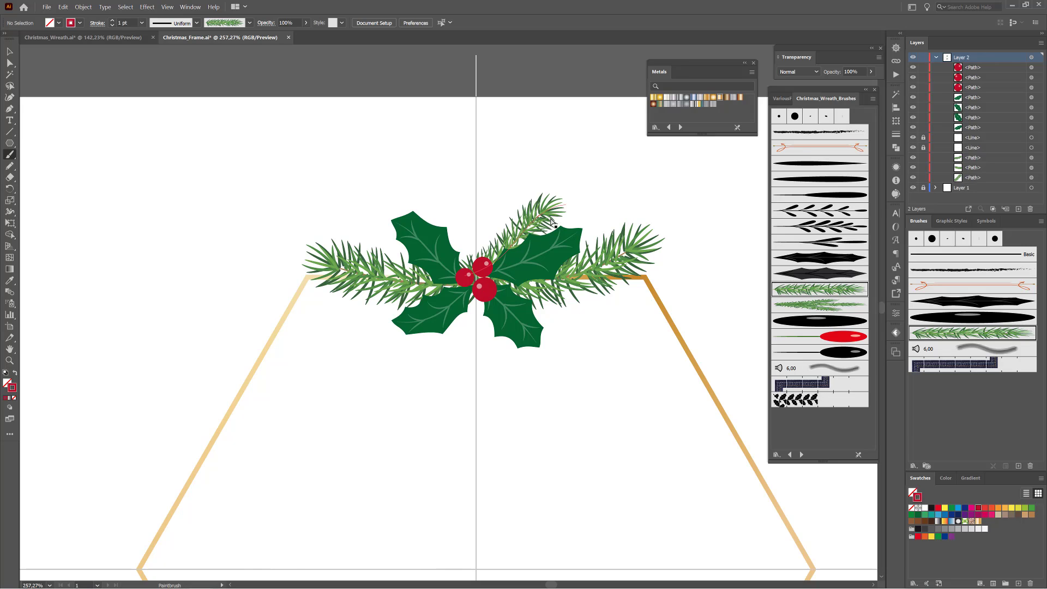
left_click_drag(547, 221, 577, 158)
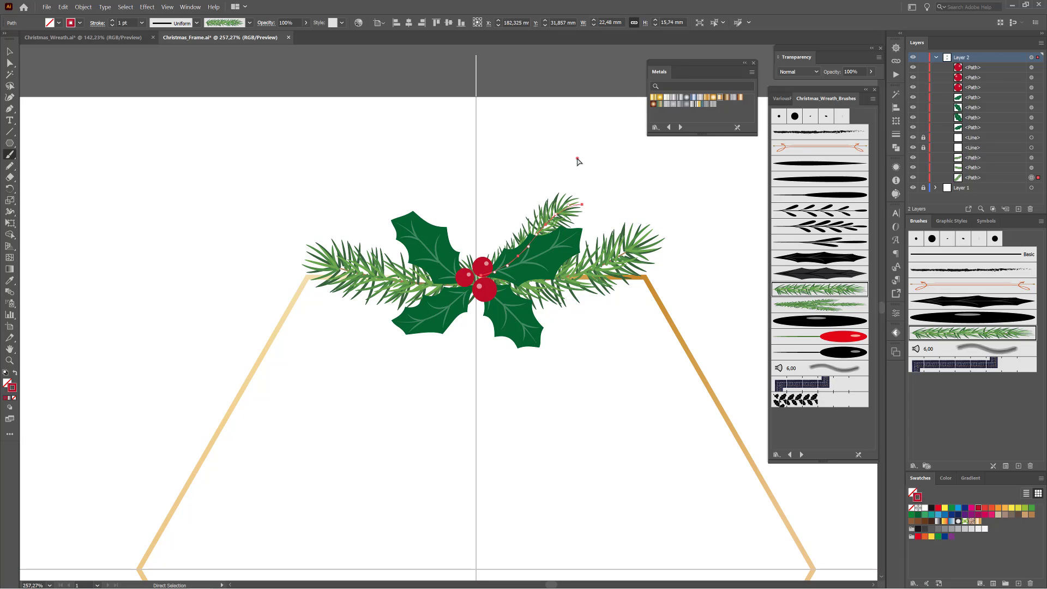
left_click(577, 159, "ctrl")
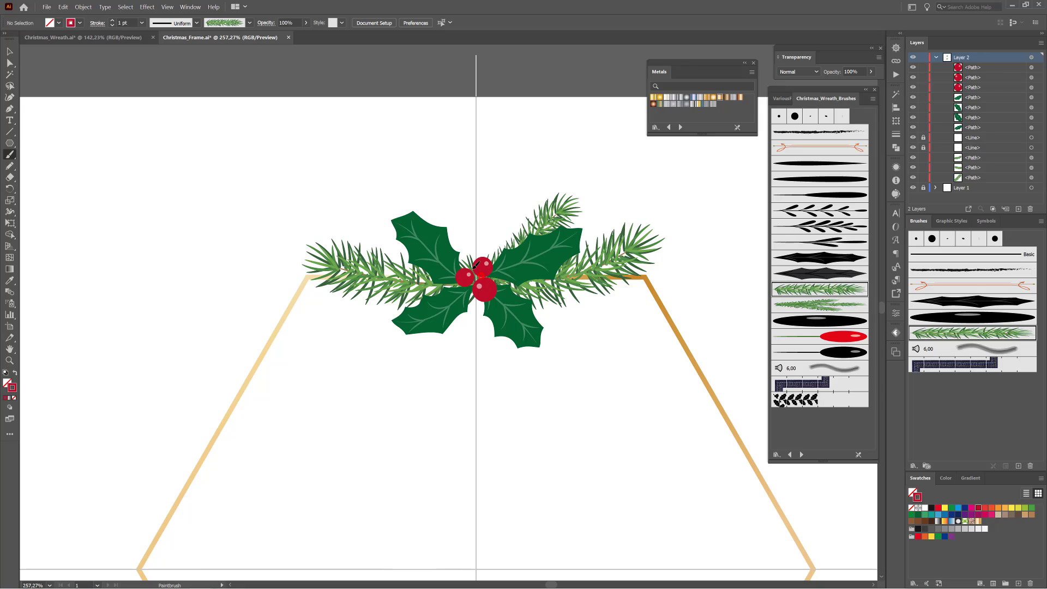
mouse_move(455, 232)
left_mouse_down()
mouse_move(412, 210)
mouse_move(368, 205)
left_mouse_up()
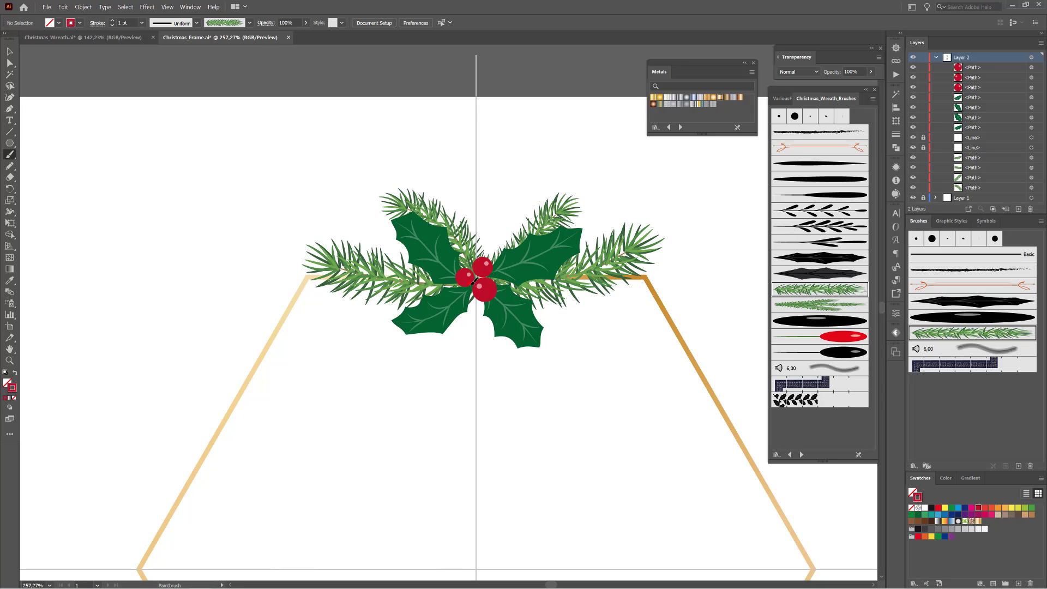
Step: Paint a short fir branch downward from the berries between the lower leaves, and resize it to extend slightly further right
mouse_move(482, 321)
left_mouse_down()
mouse_move(486, 358)
mouse_move(500, 369)
mouse_move(489, 362)
mouse_move(497, 357)
left_mouse_up()
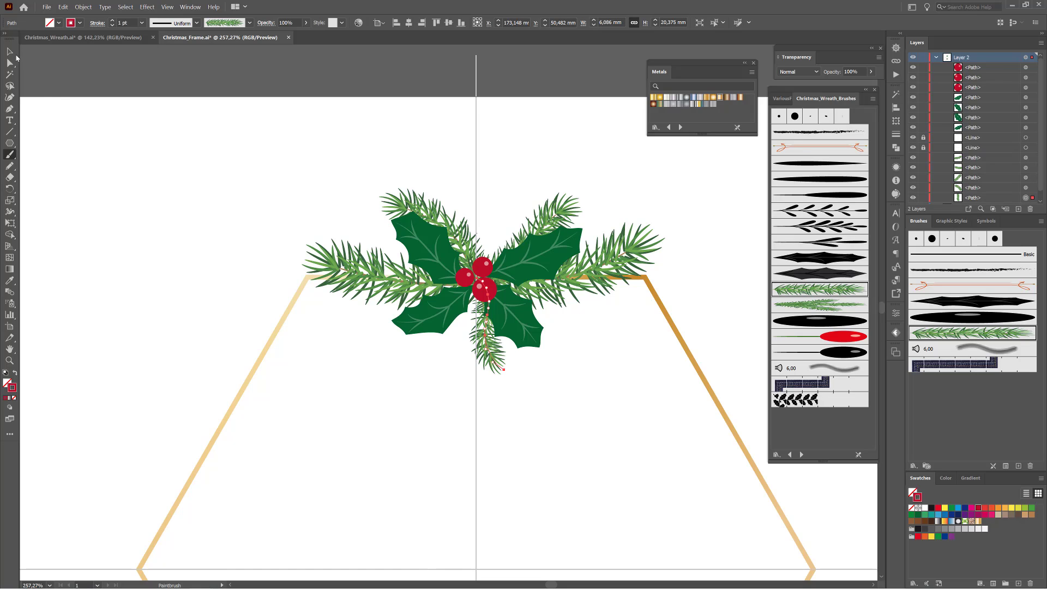
left_click(9, 52)
left_click_drag(506, 374, 514, 376)
left_click(411, 395)
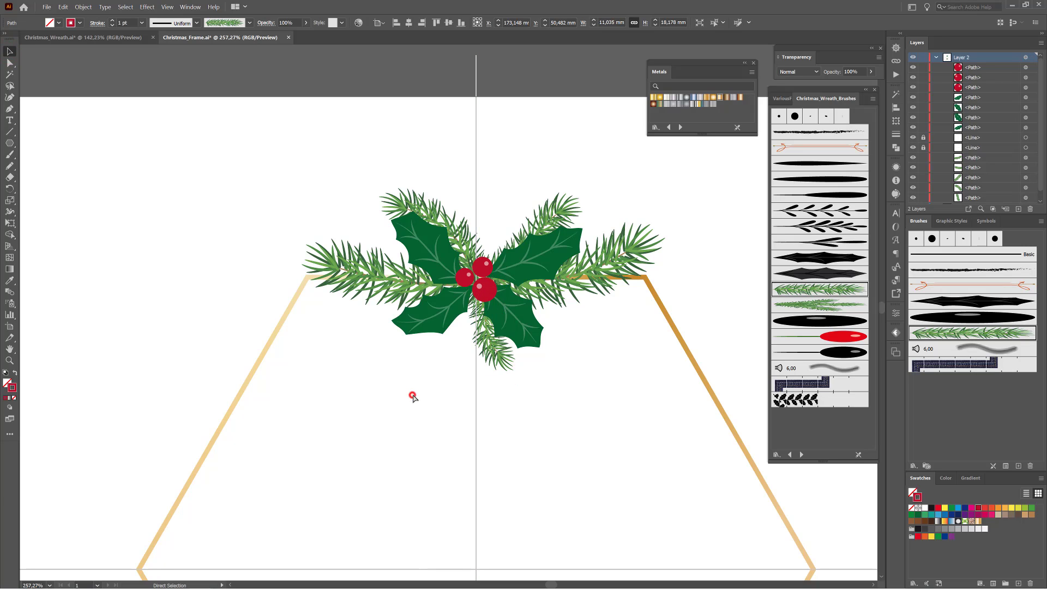
left_click_drag(615, 427, 518, 305)
left_click_drag(472, 230, 483, 309)
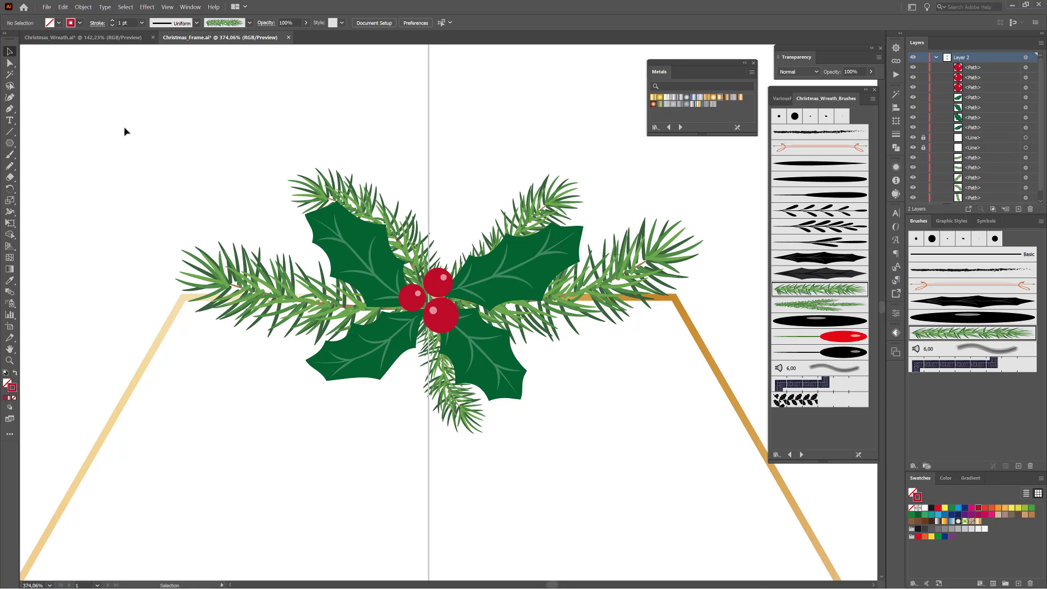
Step: Paint a leafy branch behind the upper-left holly leaf with the tapered leafy branch brush and color it medium green
left_click(9, 155)
left_click(825, 227)
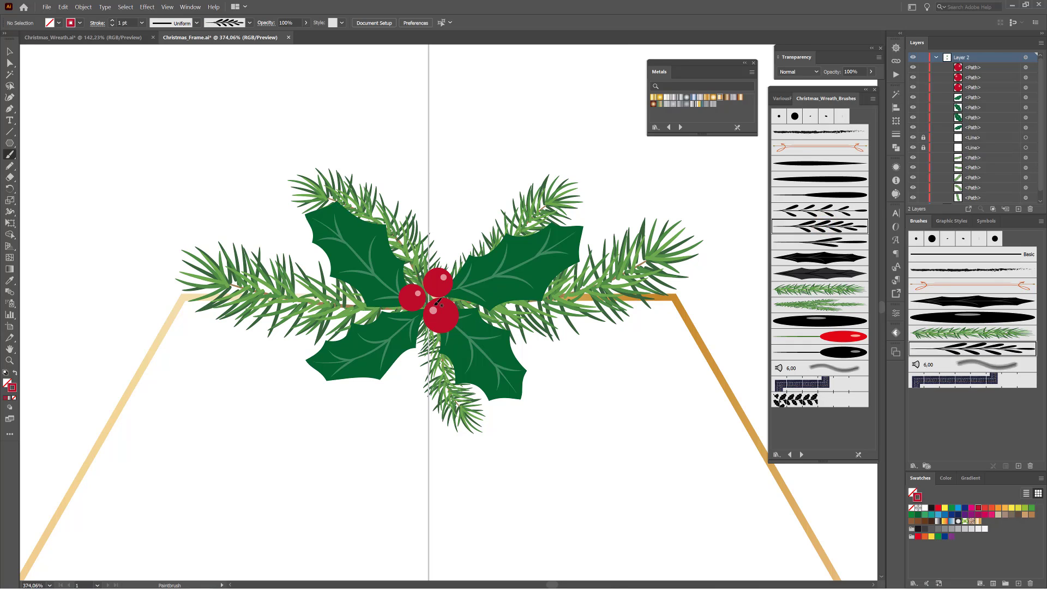
left_click_drag(343, 290, 228, 204)
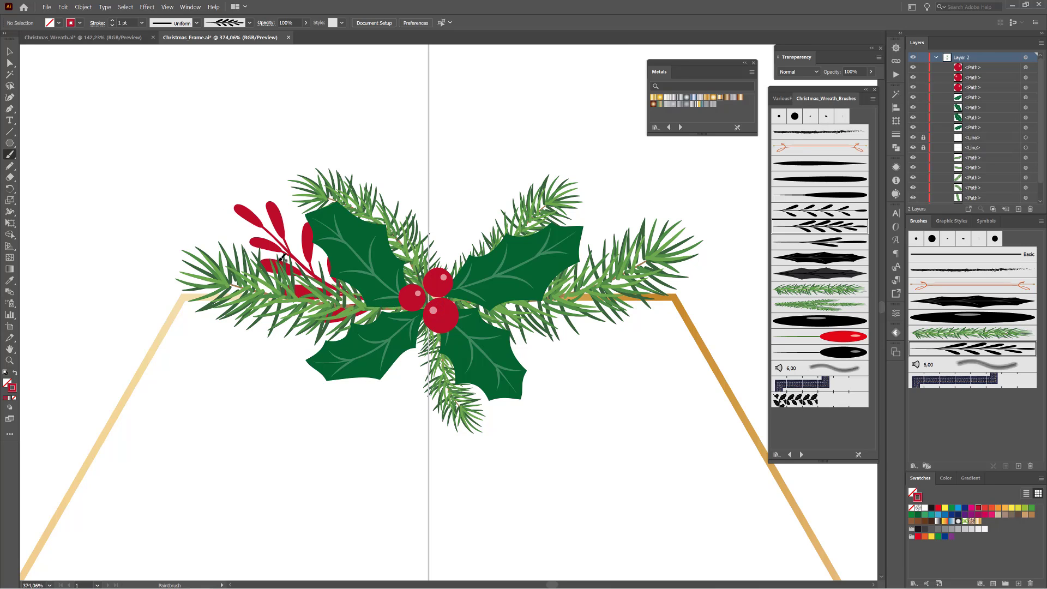
left_click(279, 215, "ctrl")
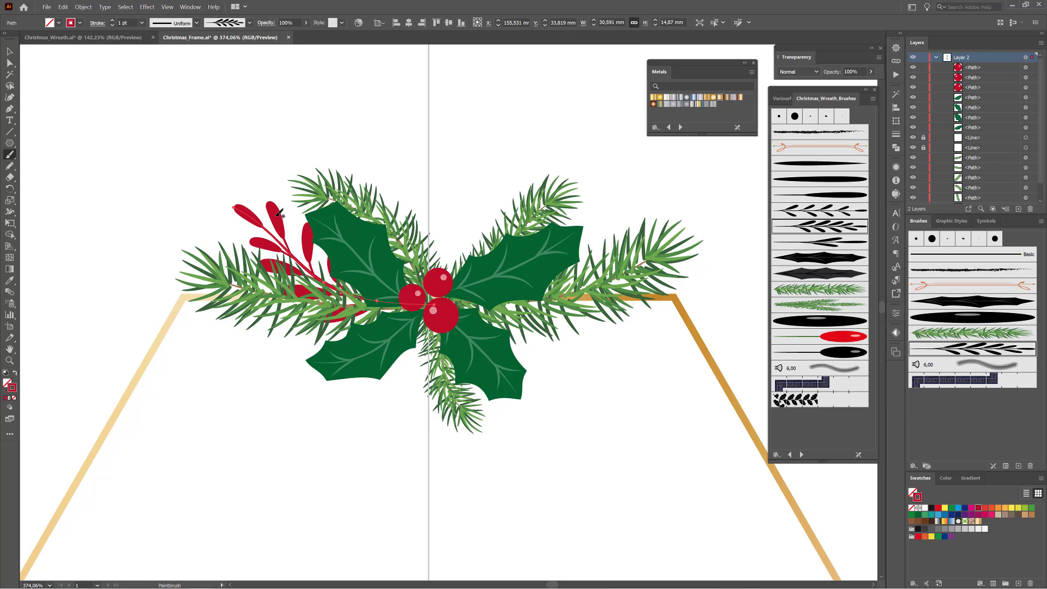
left_click(911, 515)
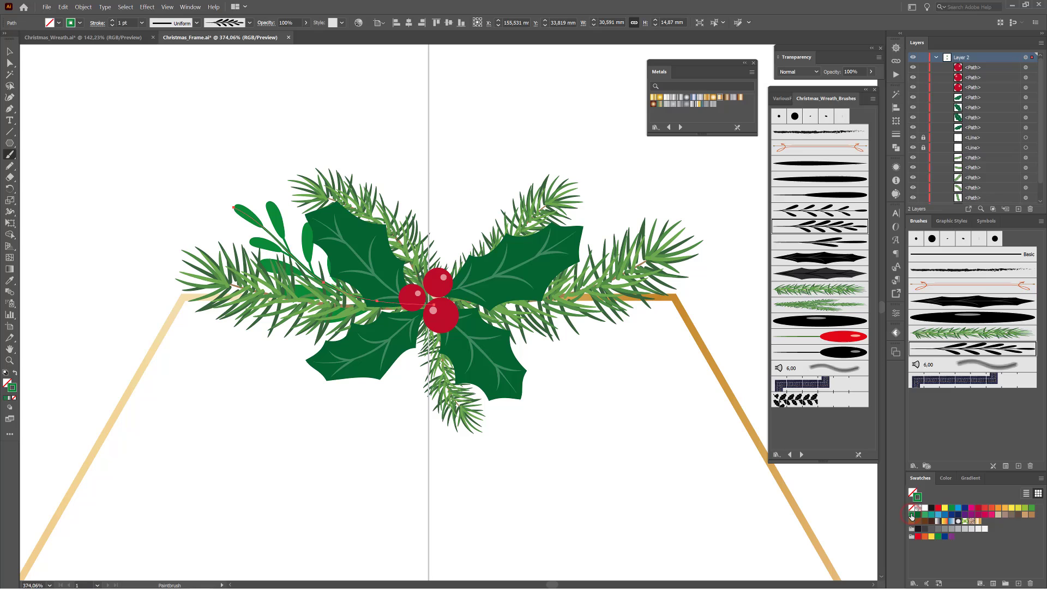
left_click(642, 413, "ctrl")
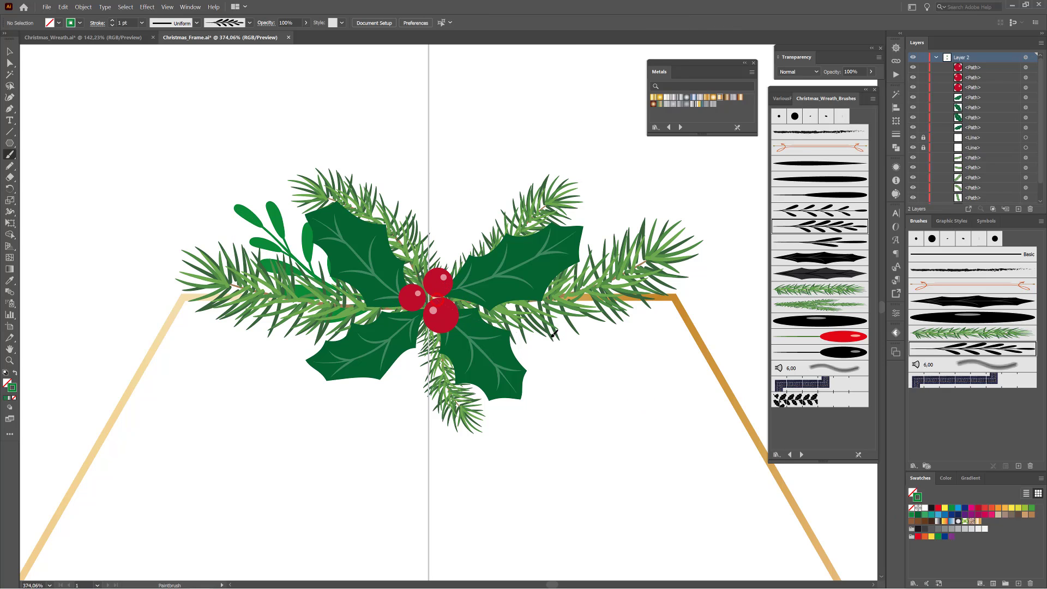
Step: Paint a green leafy branch outward below the right fir branch and shift it slightly up and to the left
left_click_drag(554, 334, 690, 310)
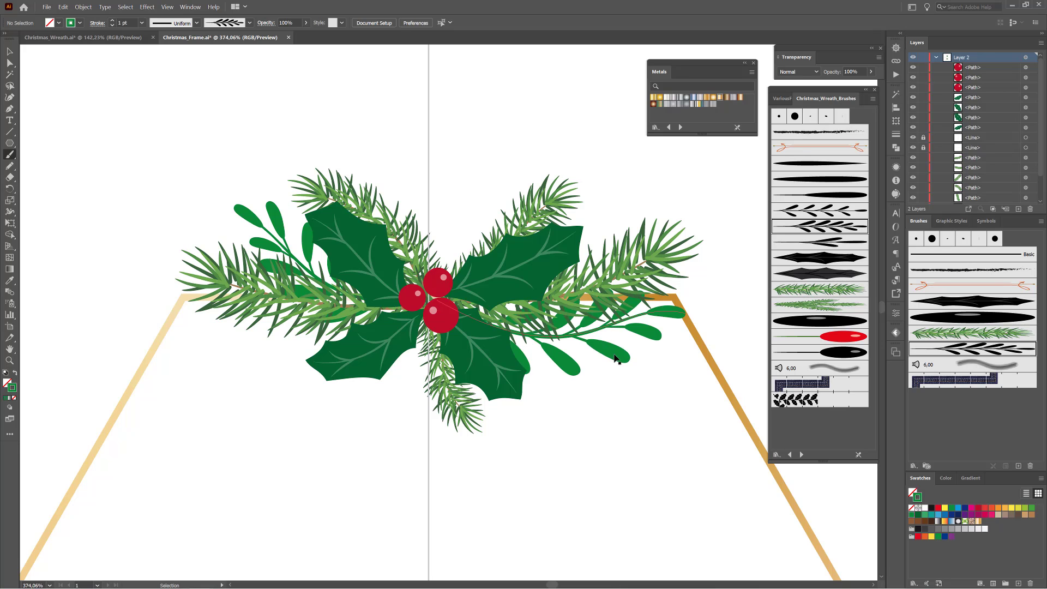
left_click_drag(603, 343, 590, 331)
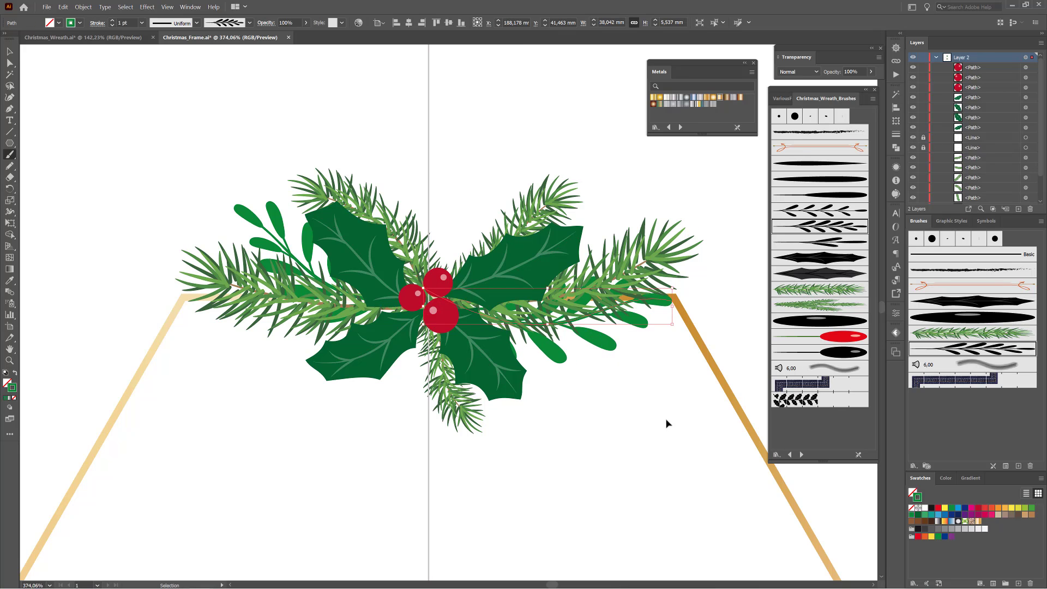
left_click(647, 424, "ctrl")
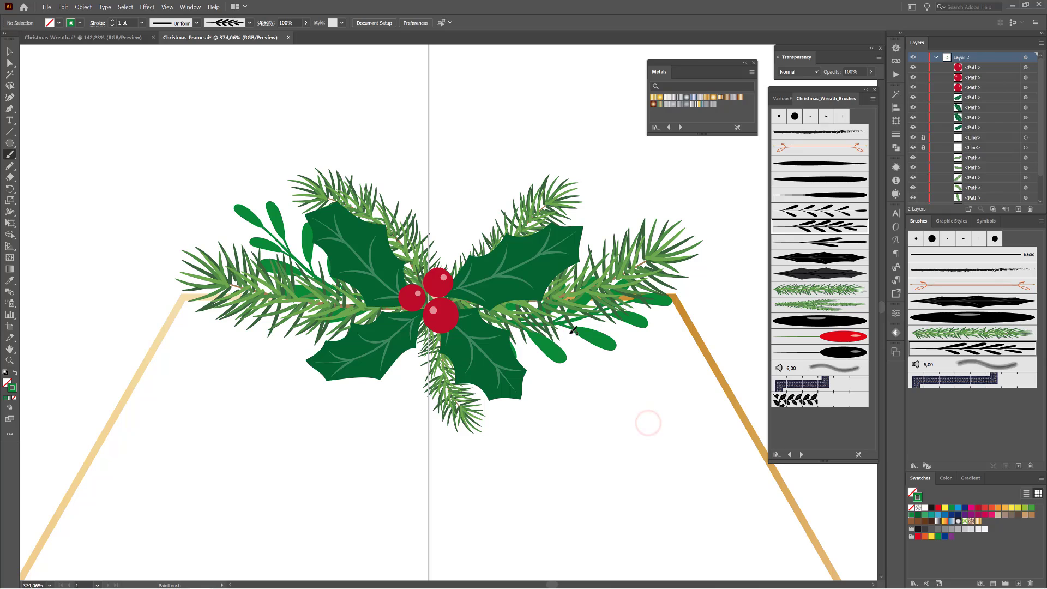
Step: Choose the small three-leaf twig brush and paint one twig above the berries and one beside the lower-left holly leaf
left_click(836, 244)
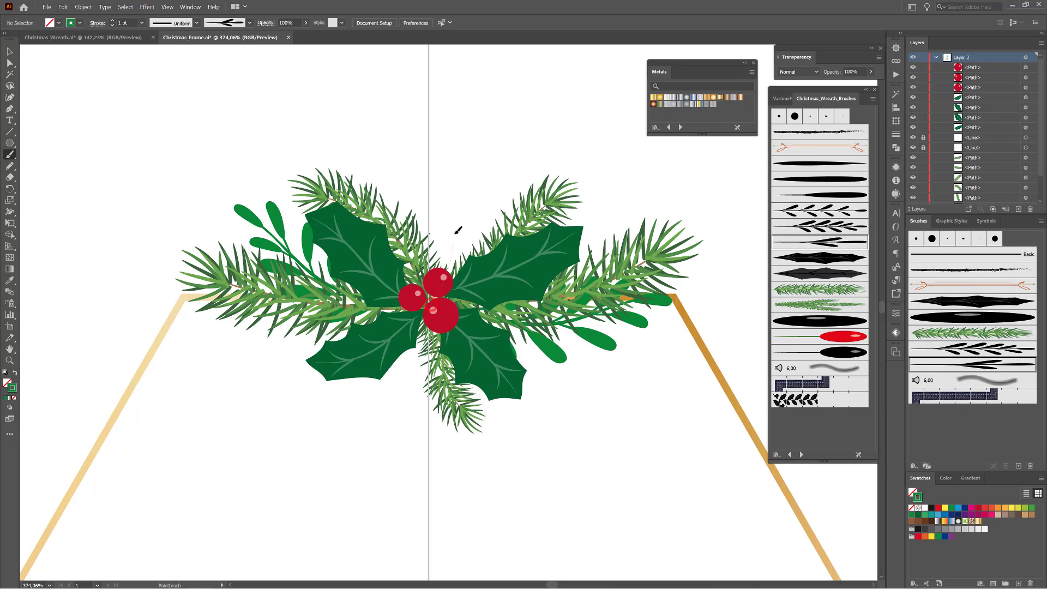
left_click_drag(458, 230, 472, 198)
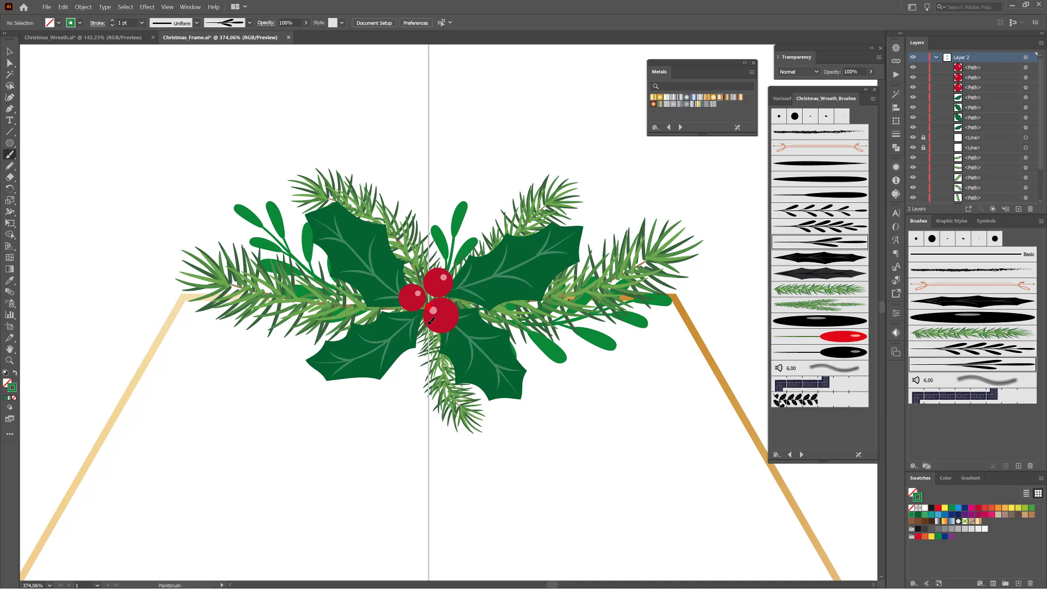
left_click_drag(419, 352, 378, 407)
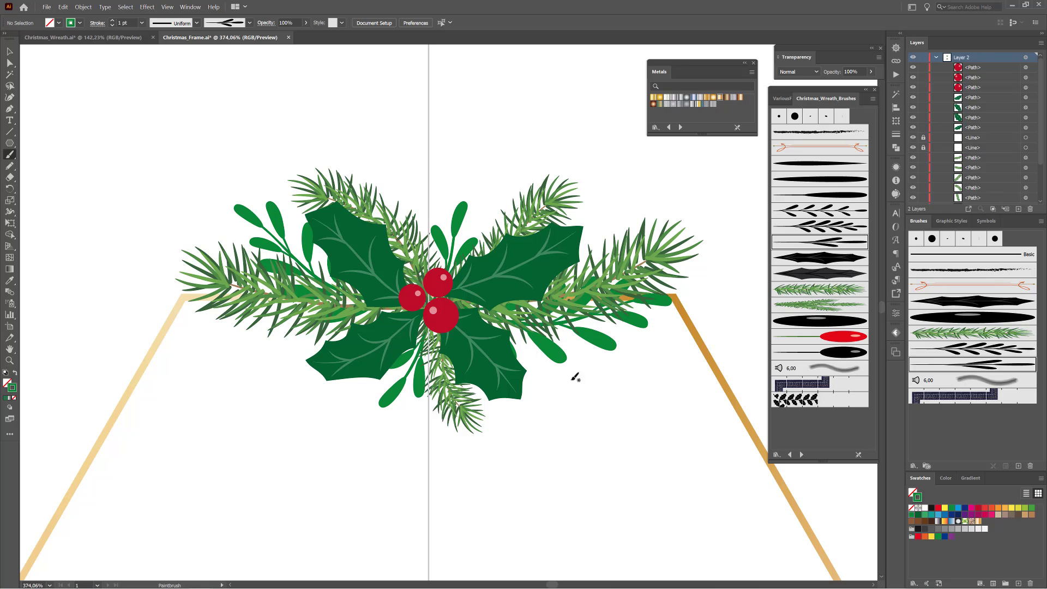
Step: Locate the right leafy branch in the layer list and move its path above all the fir branch paths
left_click(609, 342, "ctrl")
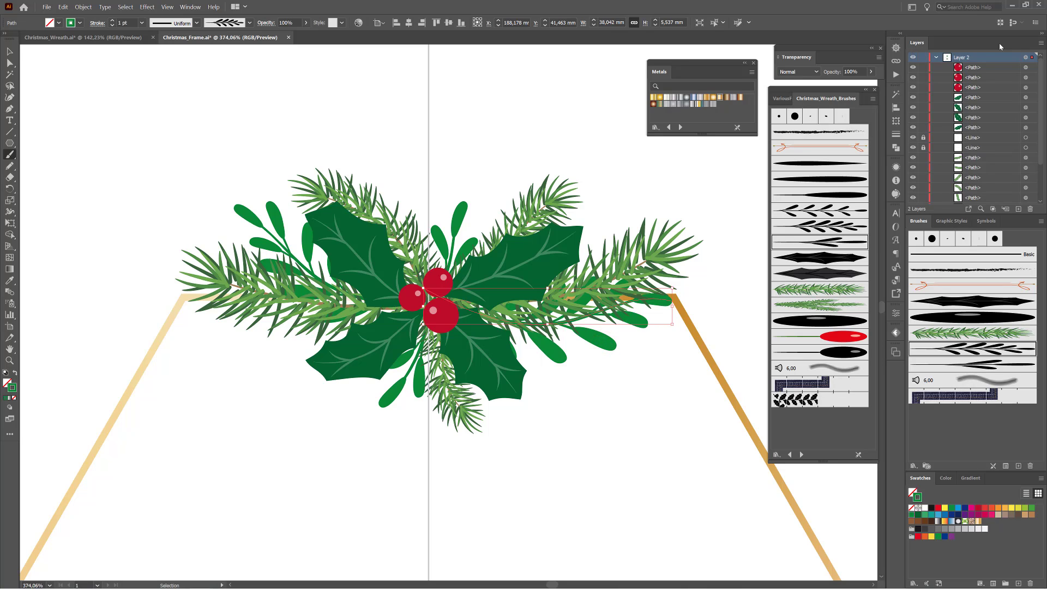
left_click(1040, 43)
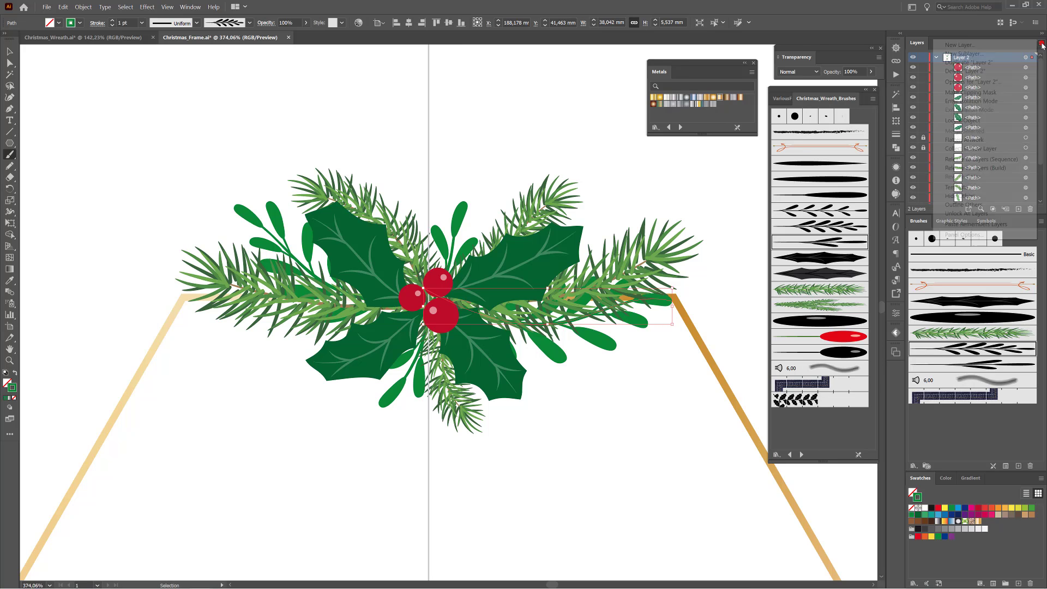
left_click(963, 121)
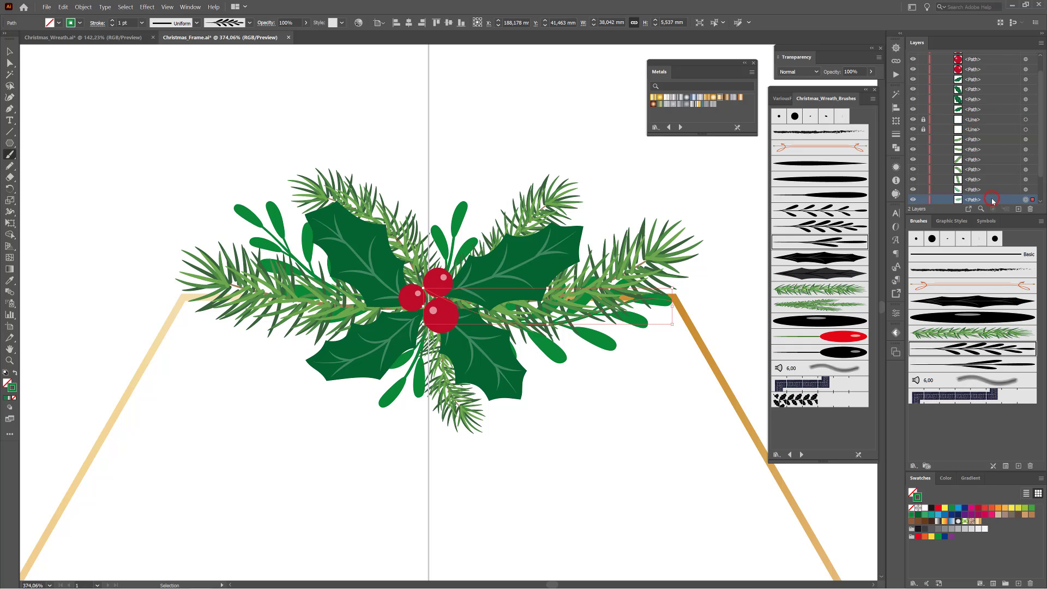
left_click_drag(991, 195, 993, 133)
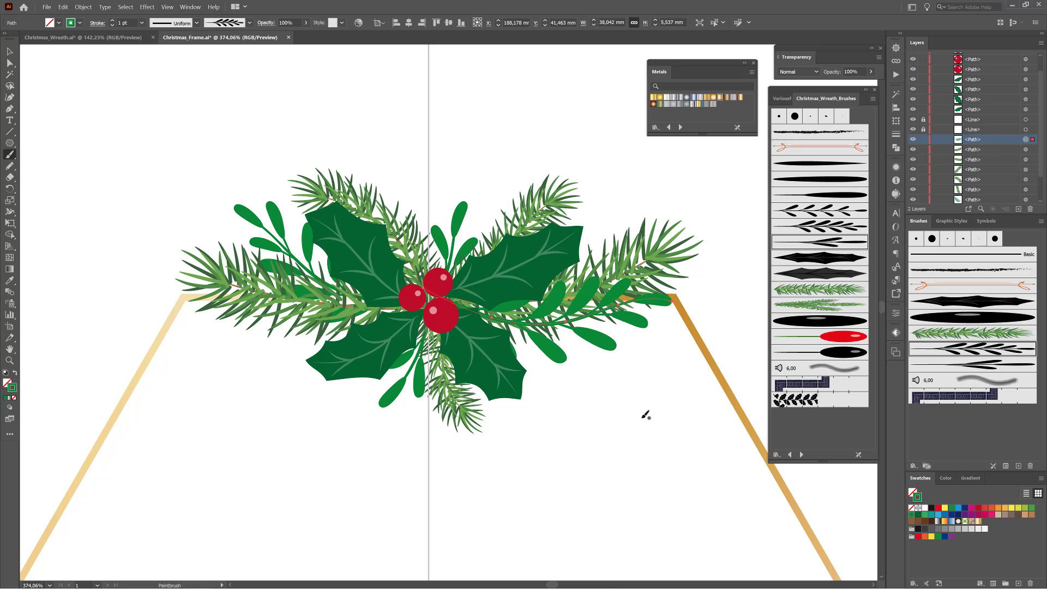
left_click(606, 445, "ctrl")
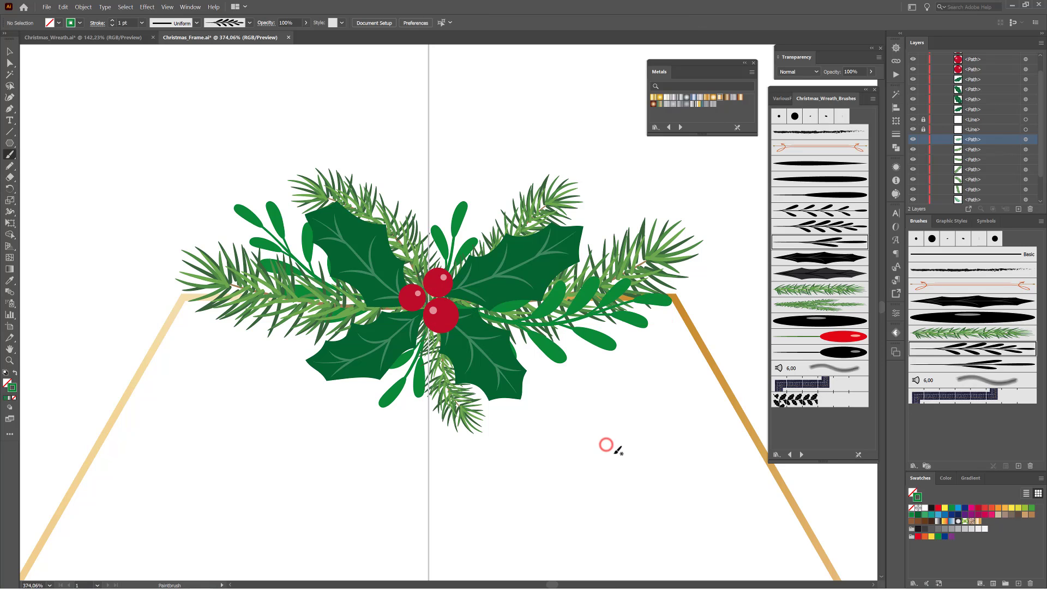
Step: Choose the black stemmed berry brush, set a dark green stroke color (005b3c), and paint a berry beside the lower-left holly leaf
left_click_drag(617, 448, 553, 436)
left_click_drag(626, 466, 582, 233)
left_click_drag(626, 293, 582, 282)
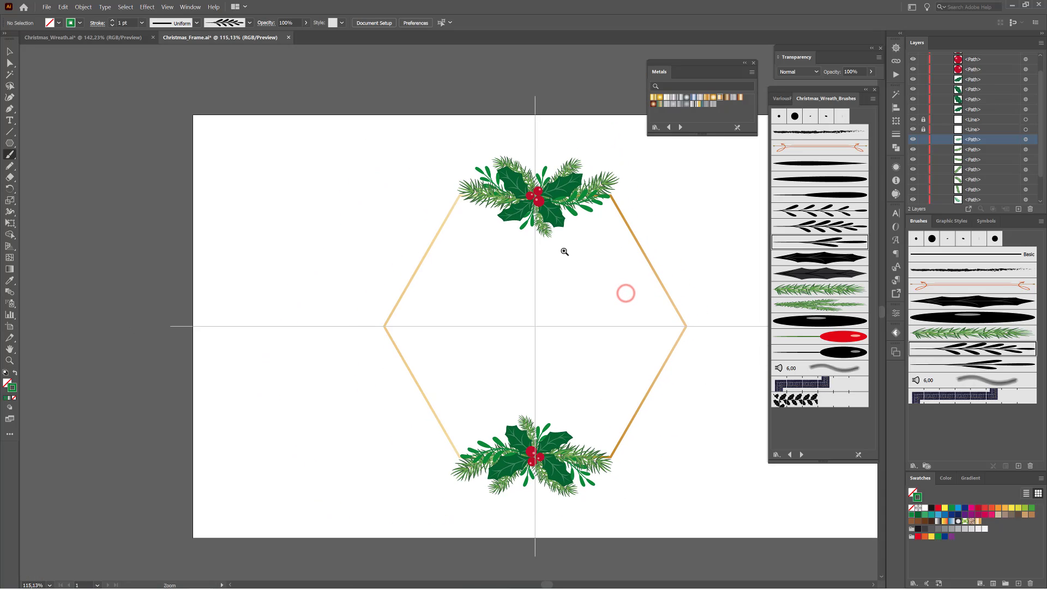
left_click_drag(563, 213, 615, 277)
left_click_drag(579, 246, 631, 334)
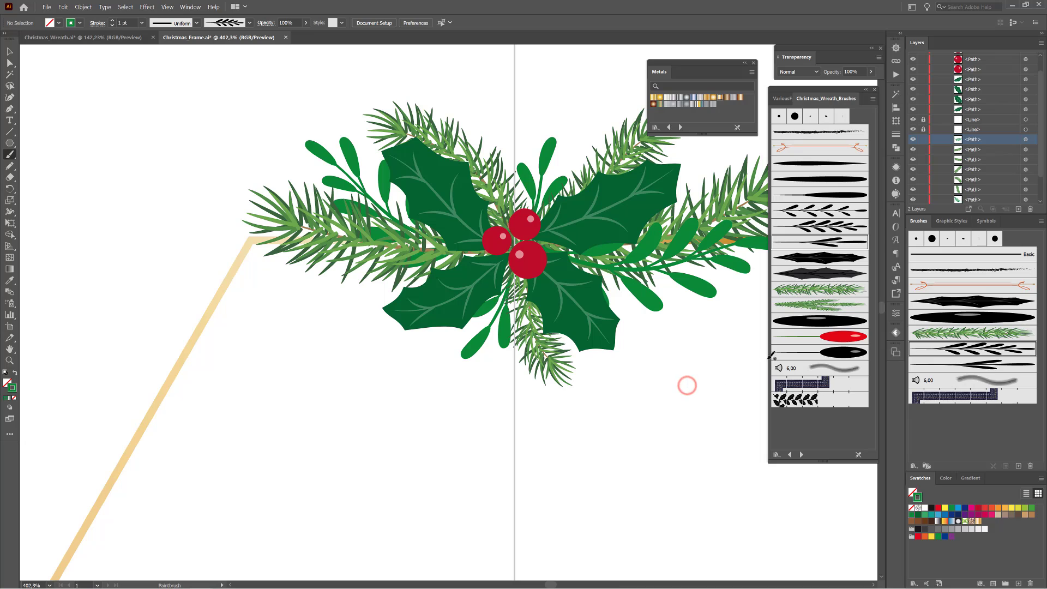
left_click(829, 352)
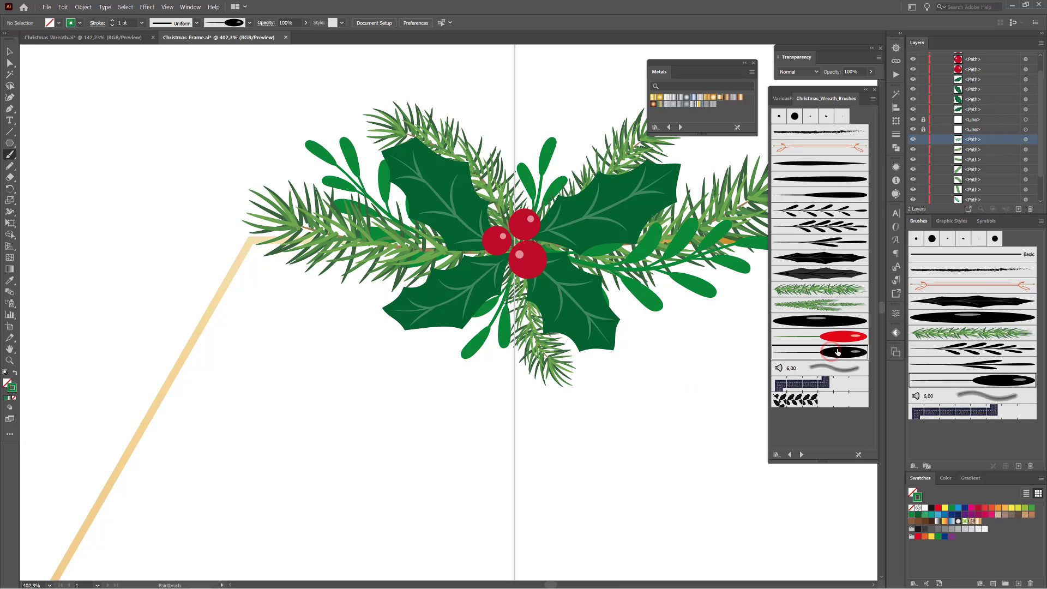
left_click(947, 479)
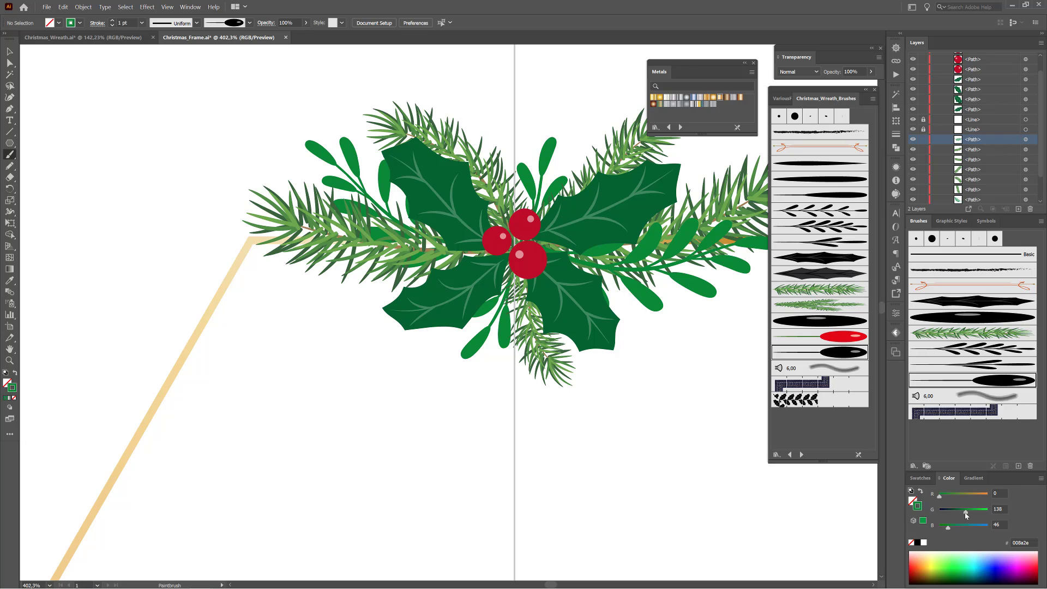
left_click_drag(966, 512, 957, 513)
mouse_move(410, 281)
left_mouse_down()
mouse_move(357, 298)
mouse_move(359, 326)
mouse_move(340, 338)
left_mouse_up()
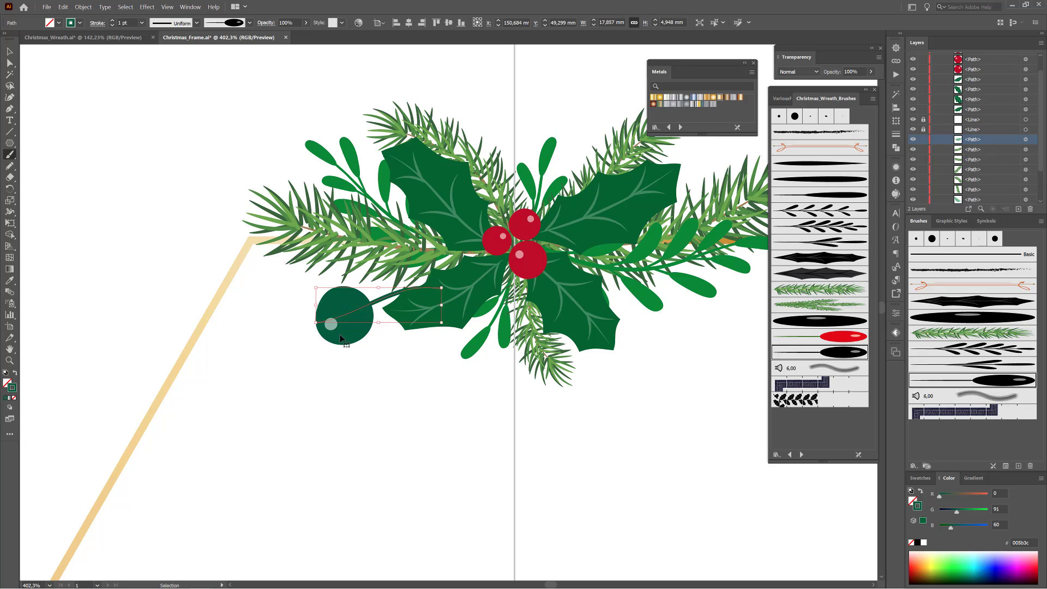
Step: Reduce the dark green berry's stroke weight to 0.4 pt and tuck it between the lower-left holly leaf and the fir branch
left_click(141, 22)
left_click(158, 45)
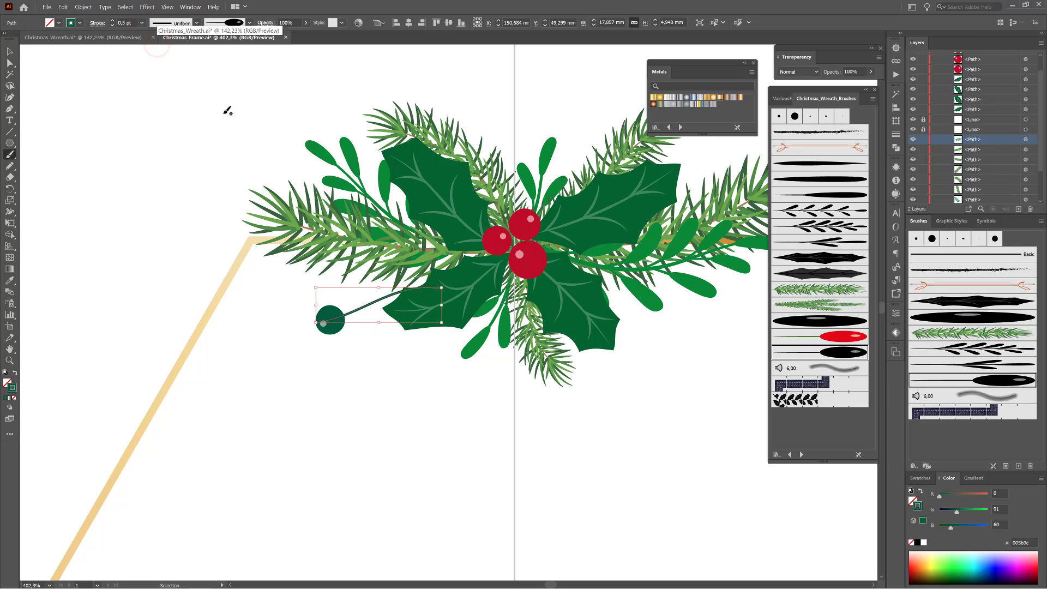
left_click_drag(322, 330, 397, 304)
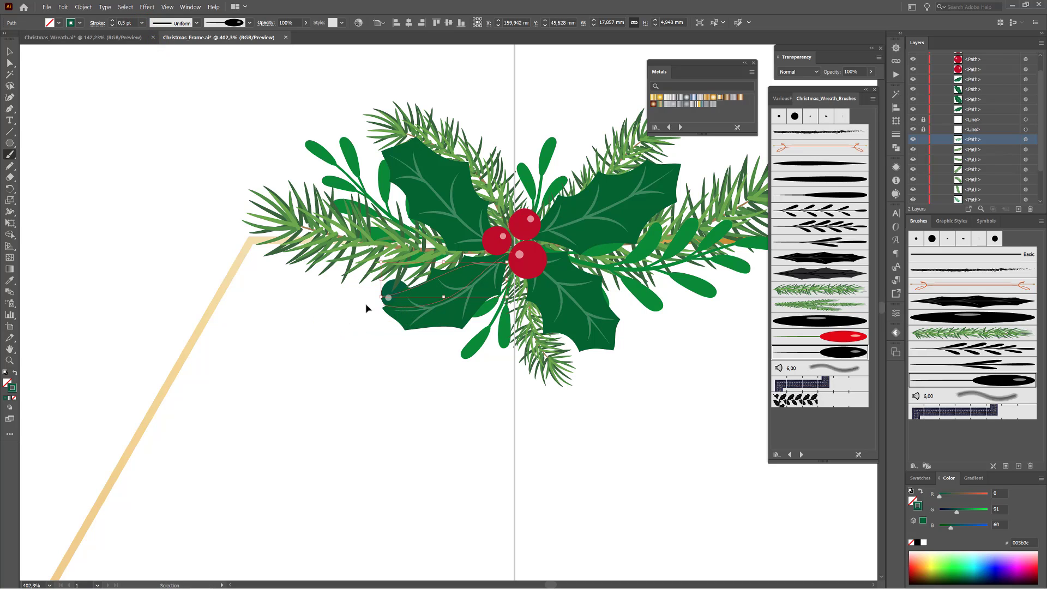
left_click(112, 25)
left_click_drag(386, 289, 377, 282)
left_click(362, 350, "ctrl")
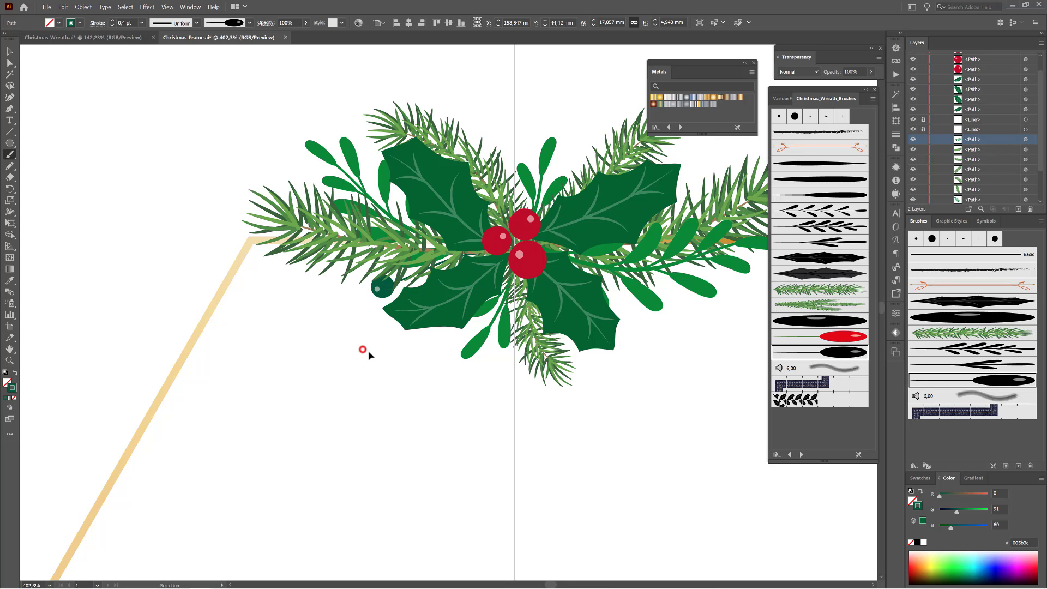
Step: Paint two more dark green stemmed berries, one above the upper-right holly leaf and one beside the lower-right leaf
mouse_move(594, 288)
left_mouse_down()
mouse_move(561, 249)
mouse_move(476, 249)
left_mouse_up()
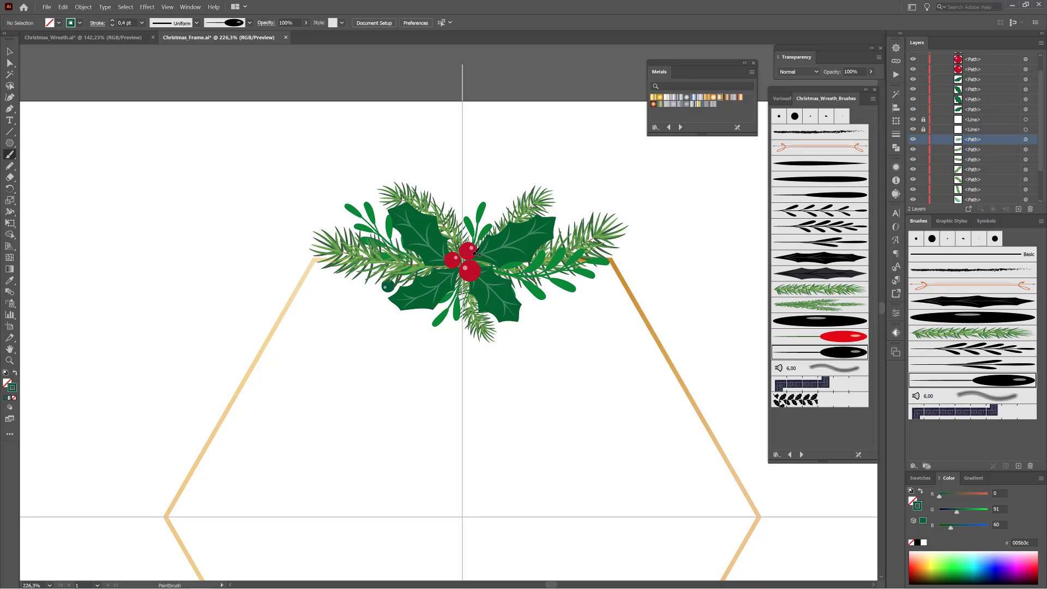
left_click_drag(486, 227, 498, 215)
mouse_move(513, 280)
left_mouse_down()
mouse_move(542, 304)
mouse_move(522, 296)
left_mouse_up()
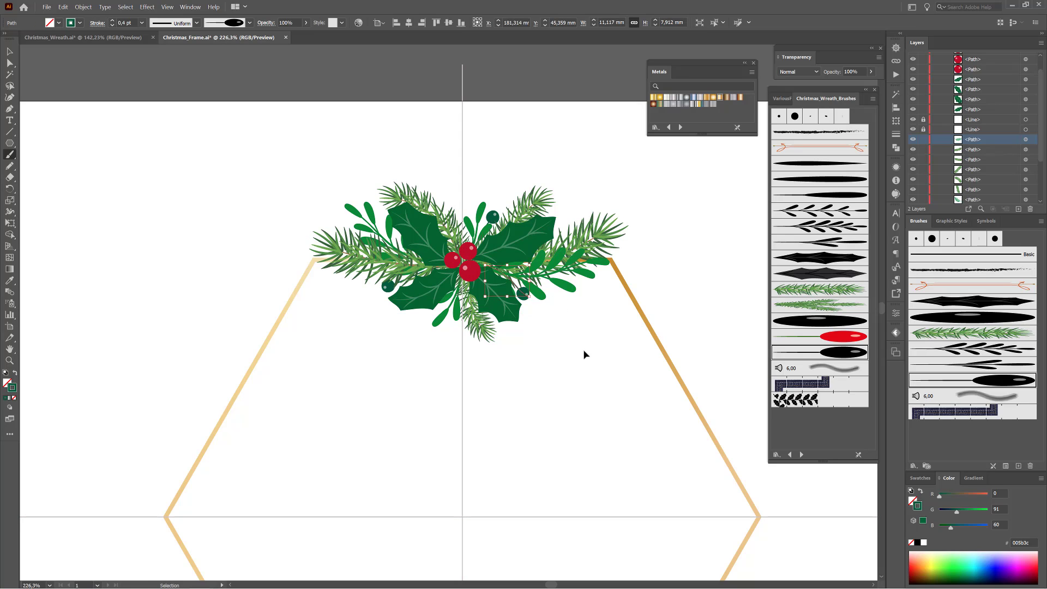
left_click(583, 353)
Step: Select the upper red berry in the center cluster to reuse its brush and red stroke color for new strokes
scroll(589, 384, "down", 6)
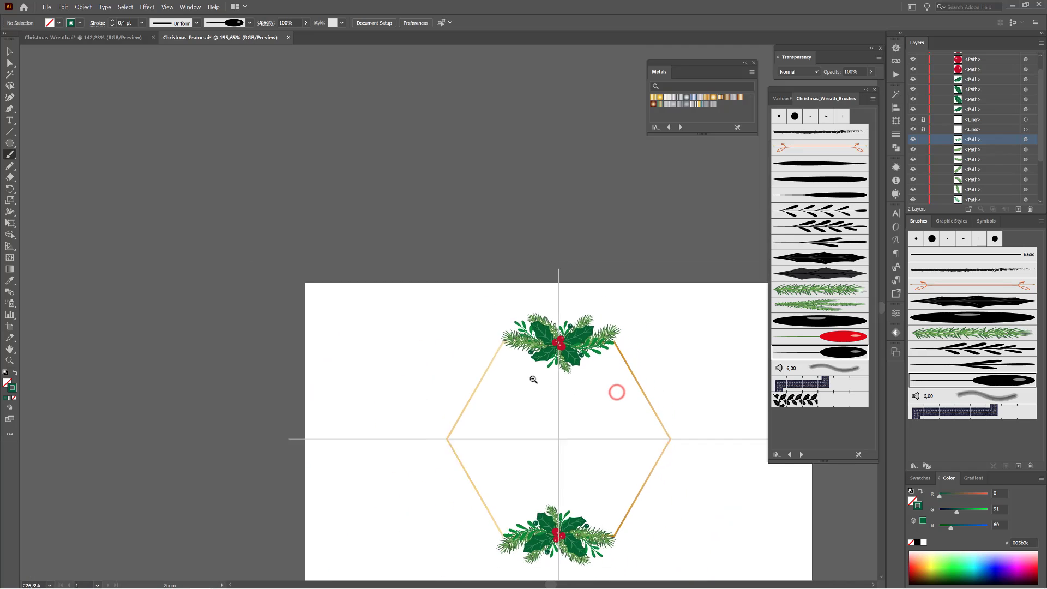
left_click_drag(603, 407, 562, 293)
left_click_drag(532, 235, 627, 302)
mouse_move(522, 196)
left_mouse_down()
mouse_move(516, 230)
mouse_move(544, 243)
left_mouse_up()
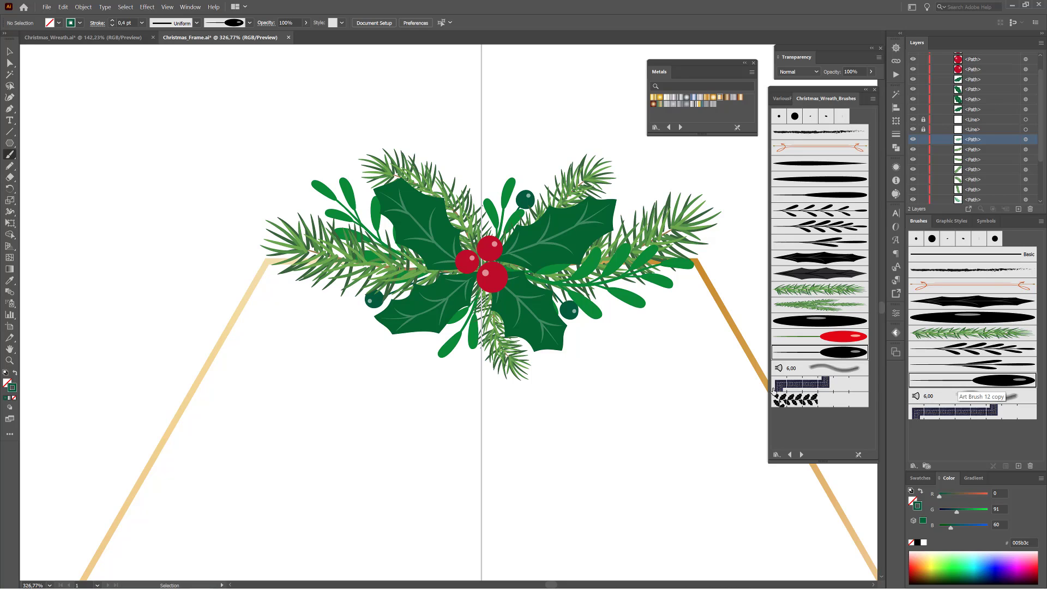
left_click(489, 256, "ctrl")
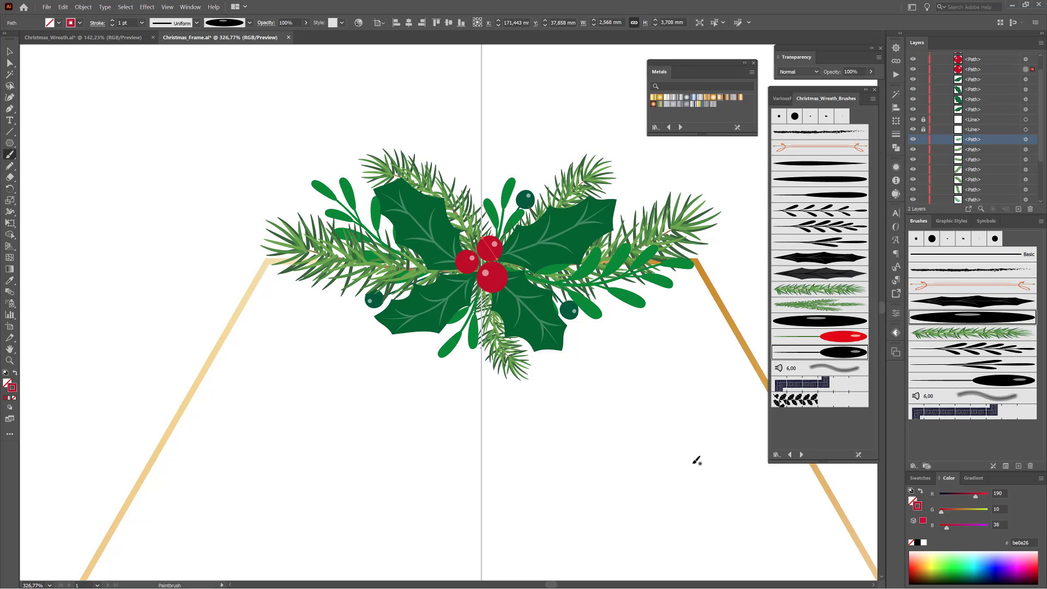
left_click_drag(612, 409, 634, 346)
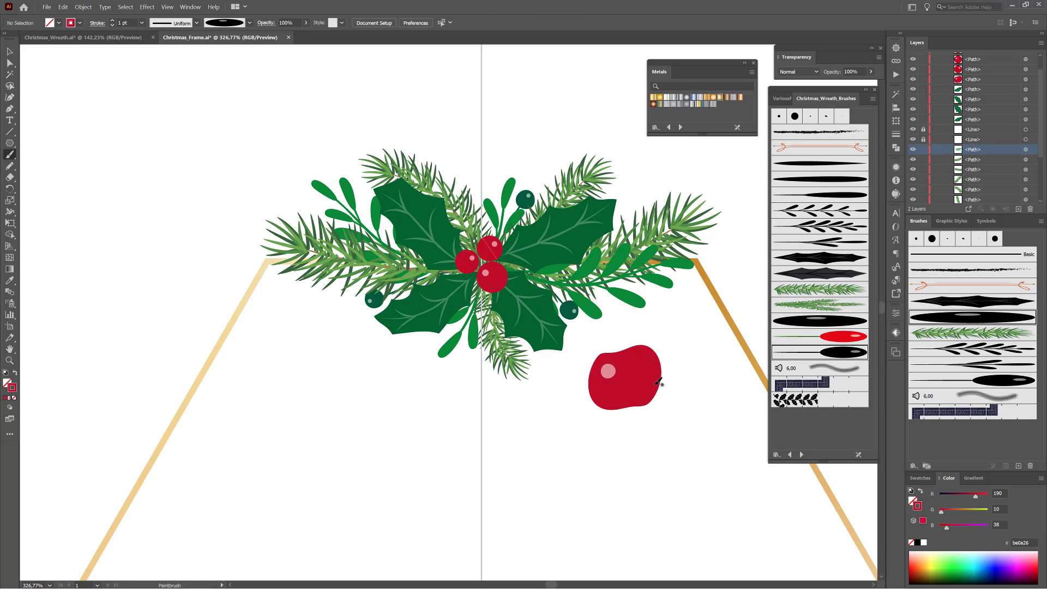
left_click_drag(655, 385, 650, 400, "ctrl")
key("Delete")
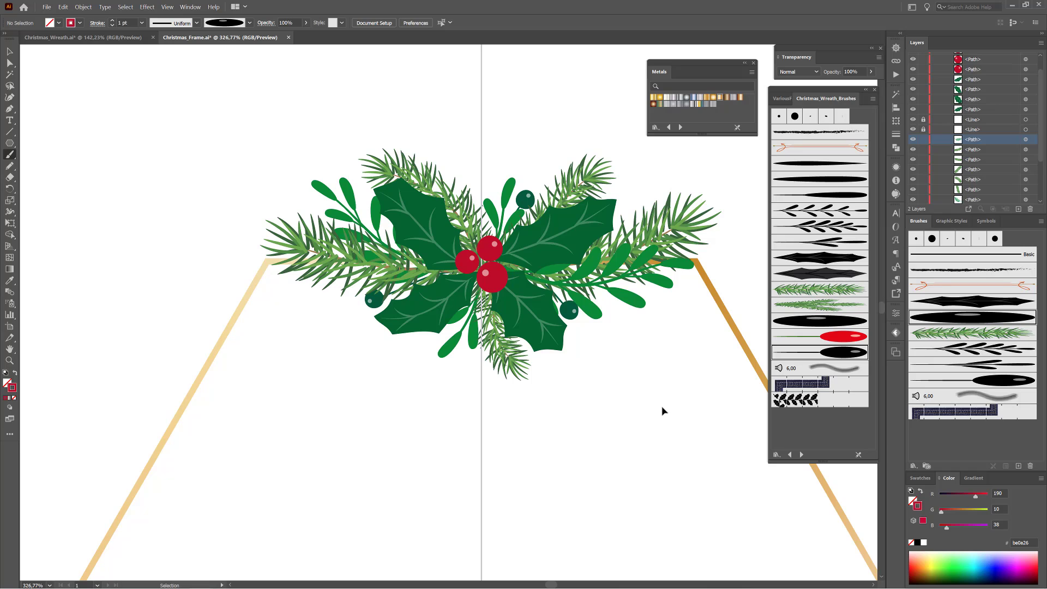
left_click(662, 408)
Step: Paint small red berries of varying sizes behind the arrangement, between the holly leaves, twigs and fir branches on all sides
left_click_drag(610, 247, 623, 232)
mouse_move(396, 253)
left_mouse_down()
mouse_move(385, 240)
mouse_move(397, 221)
left_mouse_up()
left_click_drag(476, 222, 486, 215)
left_click_drag(555, 198, 558, 191)
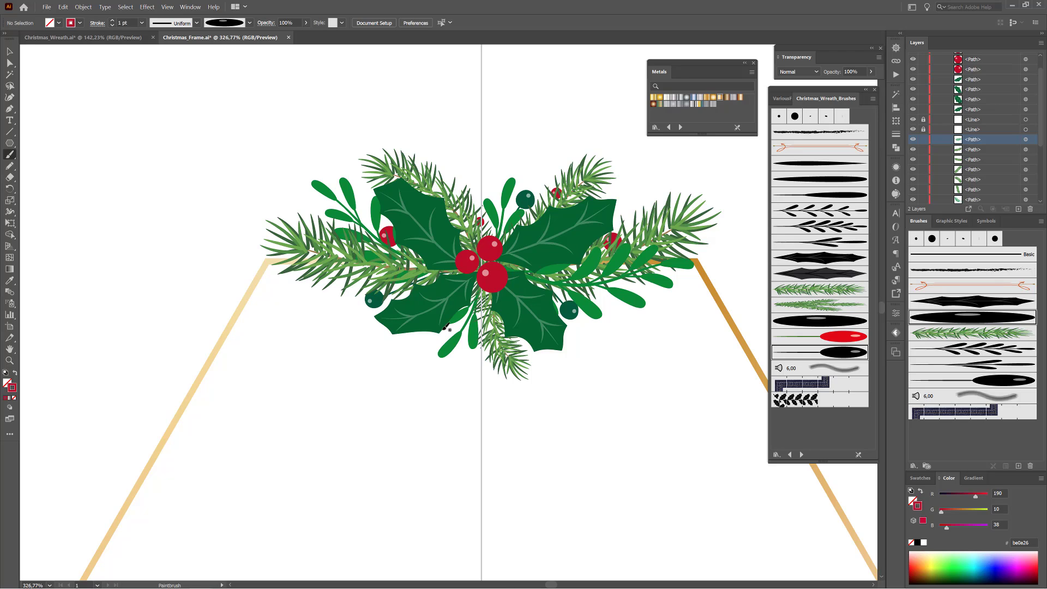
left_click_drag(479, 305, 487, 317)
left_click_drag(402, 283, 403, 289)
Step: Fit the artboard in view, collapse Layer 2 in the layer list and lock it
key("ctrl+0")
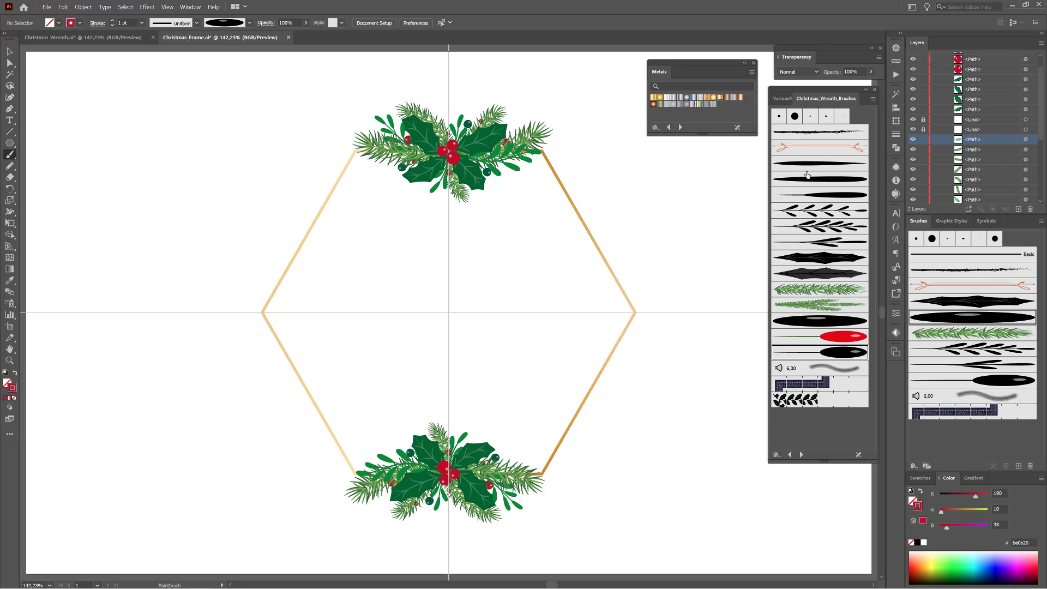
left_click_drag(1039, 126, 1039, 115)
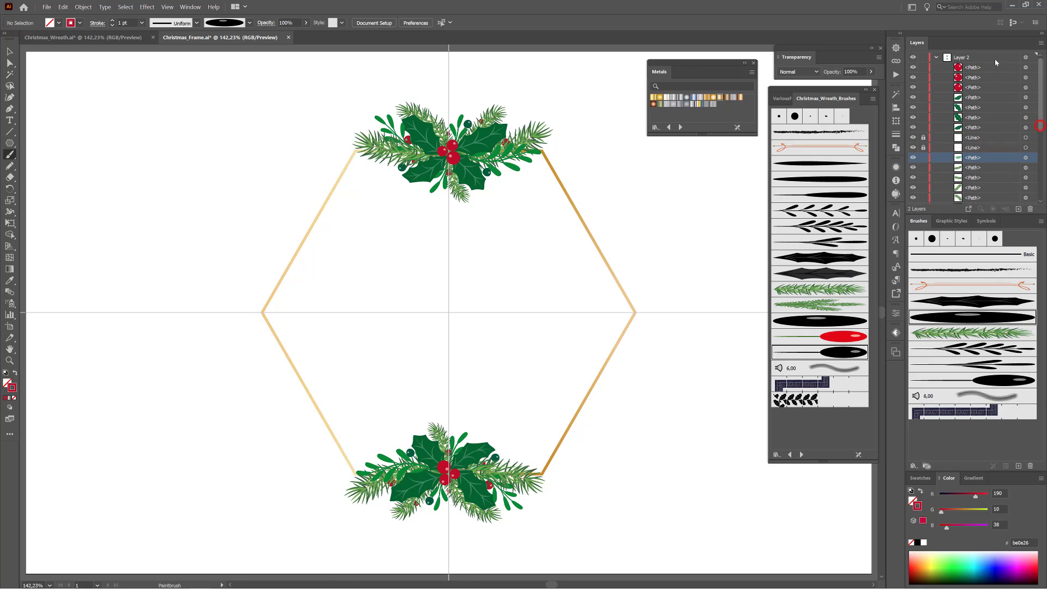
left_click(936, 57)
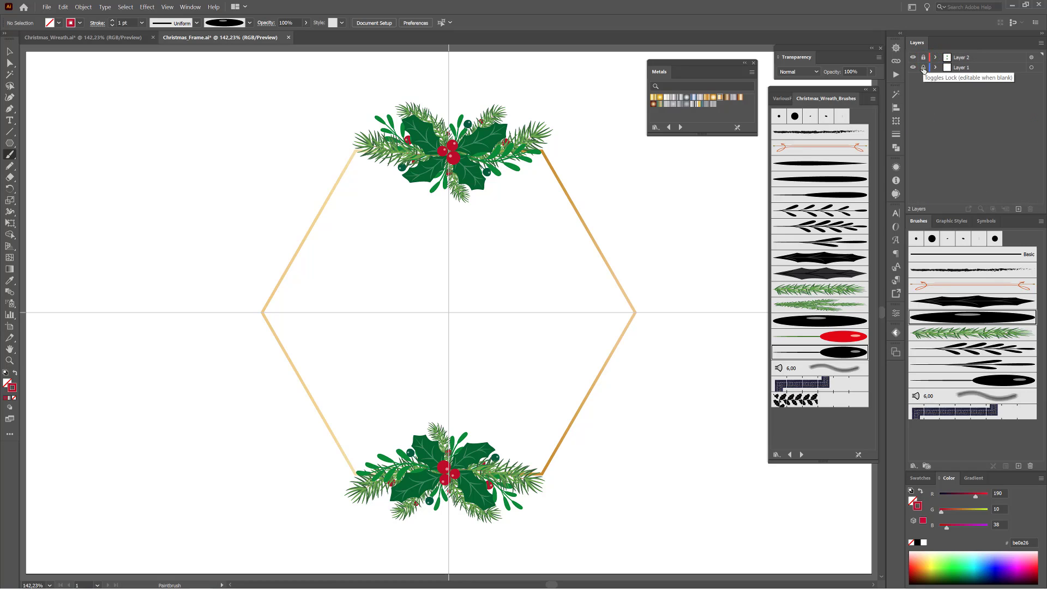
Step: Unlock Layer 1, expand it, and duplicate the golden hexagon within the layer
left_click(923, 67)
left_click(935, 68)
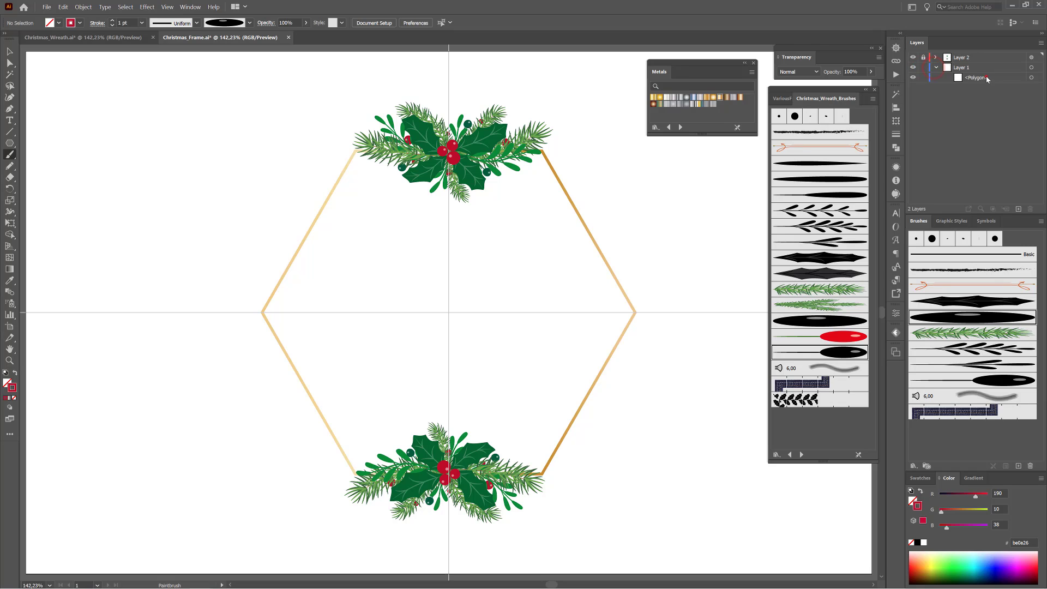
left_click(1031, 77)
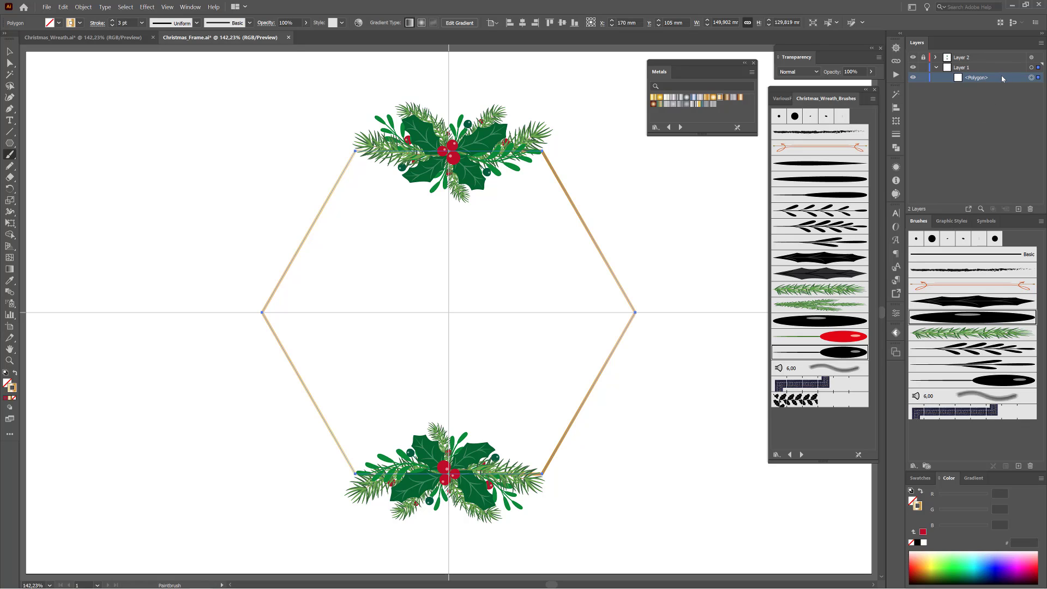
left_click_drag(1002, 77, 1018, 207)
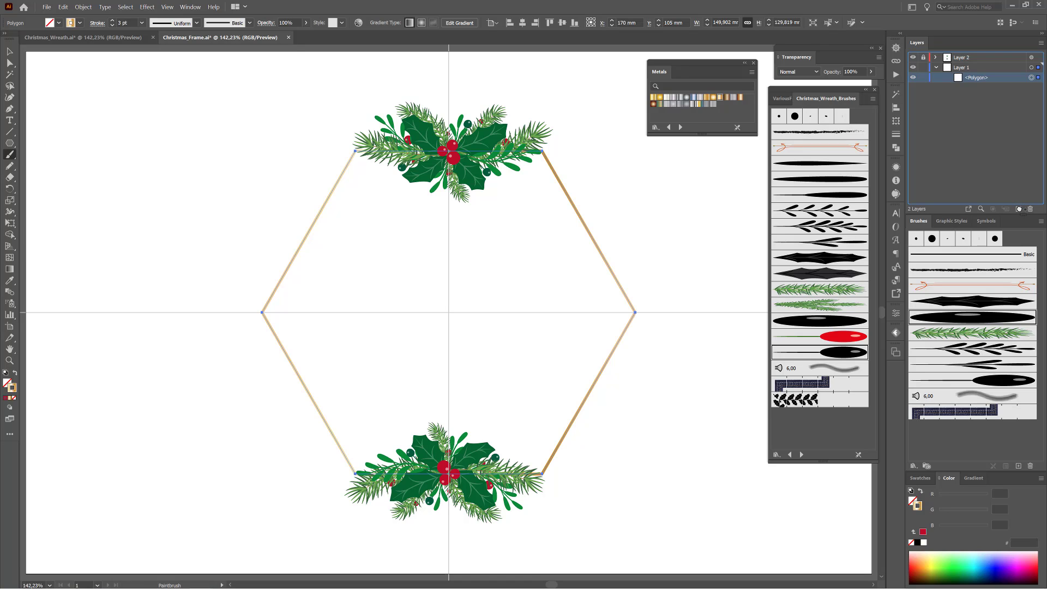
left_click_drag(1019, 209, 1018, 209)
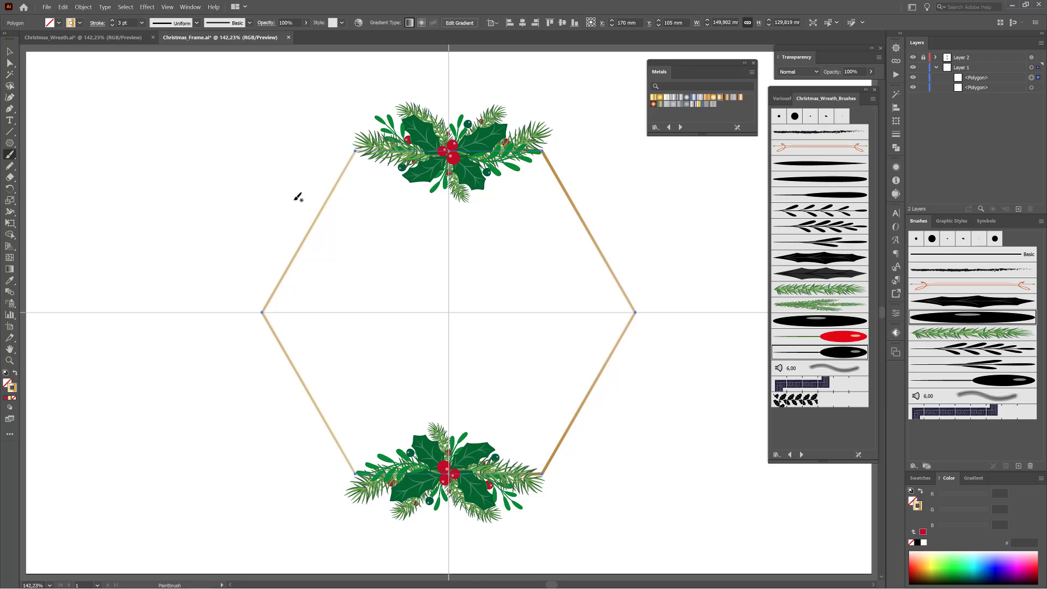
Step: Rotate the duplicated hexagon slightly against the original, then rotate both hexagons together so their side corners sit asymmetrically behind the bouquets
left_click(11, 54)
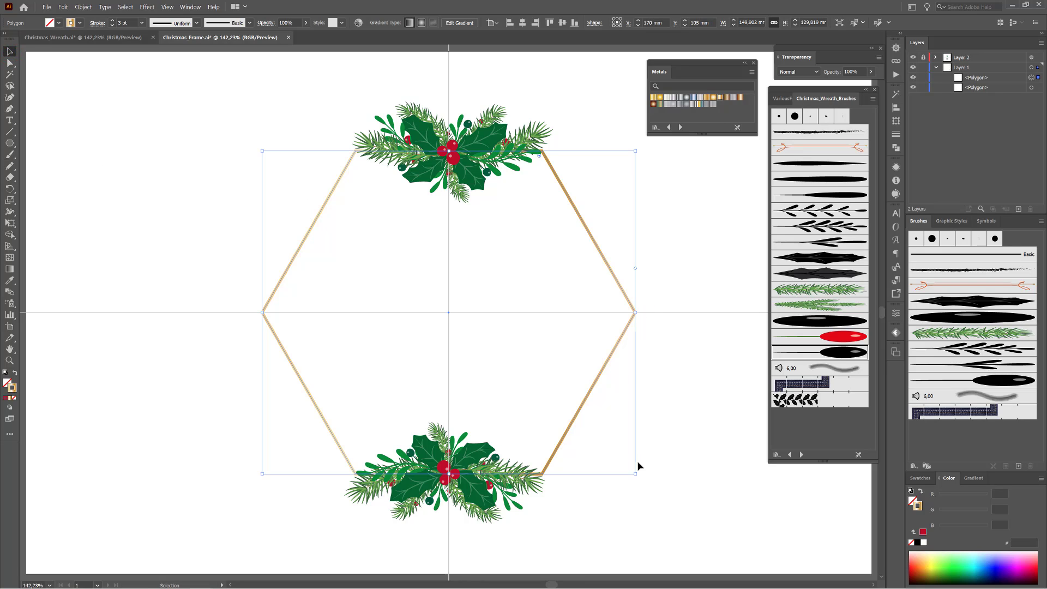
left_click_drag(639, 480, 624, 495)
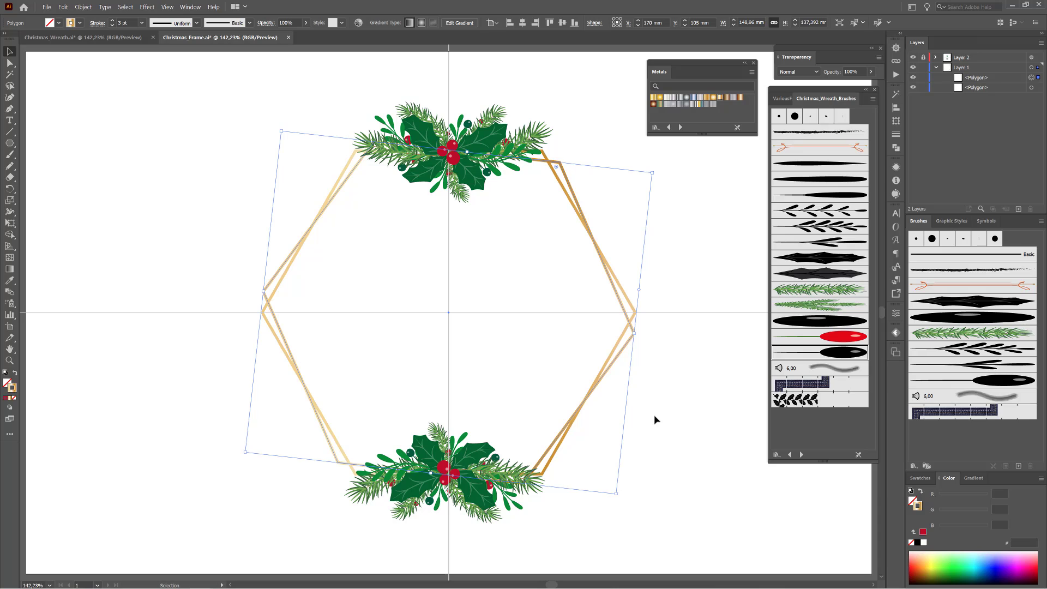
left_click_drag(702, 224, 556, 327)
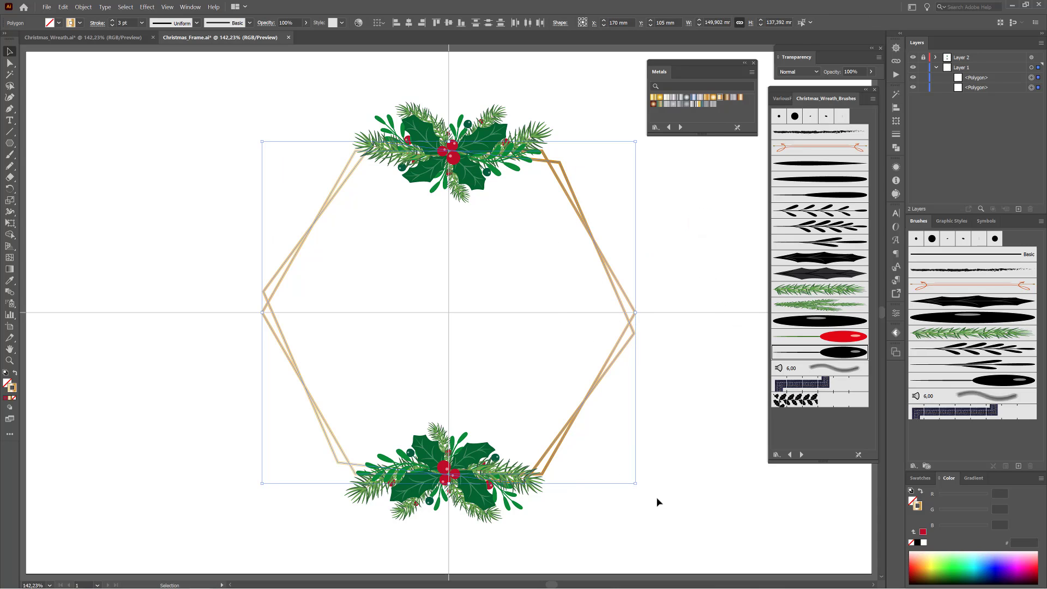
left_click_drag(638, 486, 327, 510)
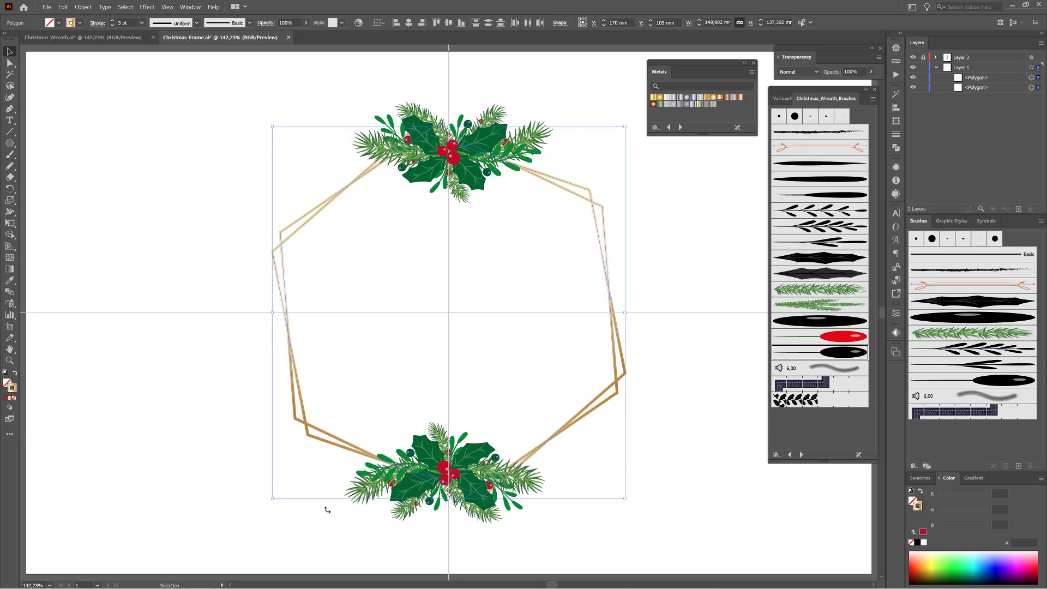
left_click(688, 299)
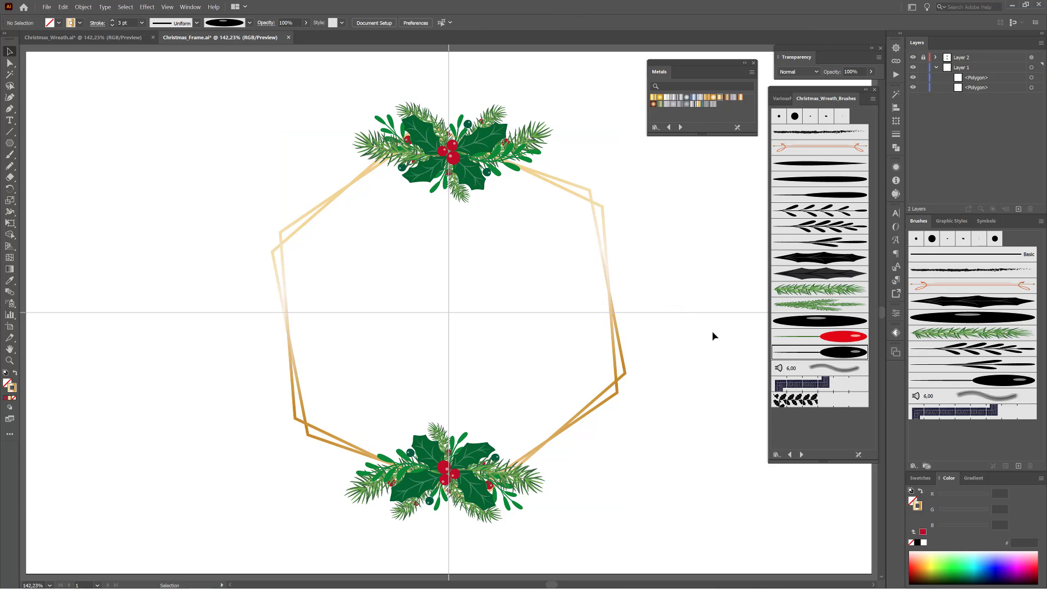
Step: Set the stroke gradient angle of the hexagon listed first in Layer 1 to 30°
left_click(613, 401)
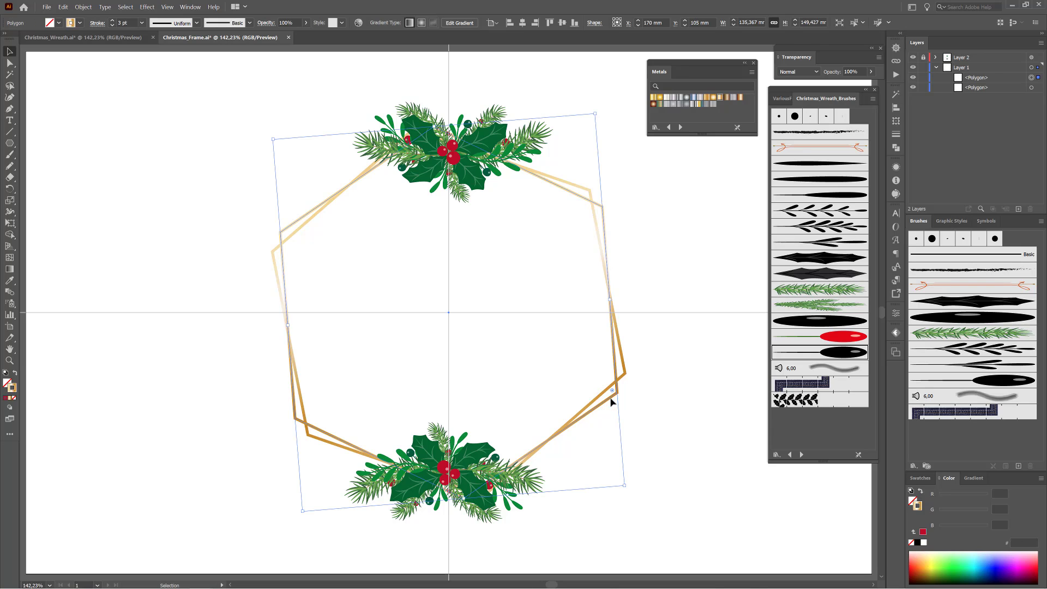
left_click(740, 98)
left_click(979, 477)
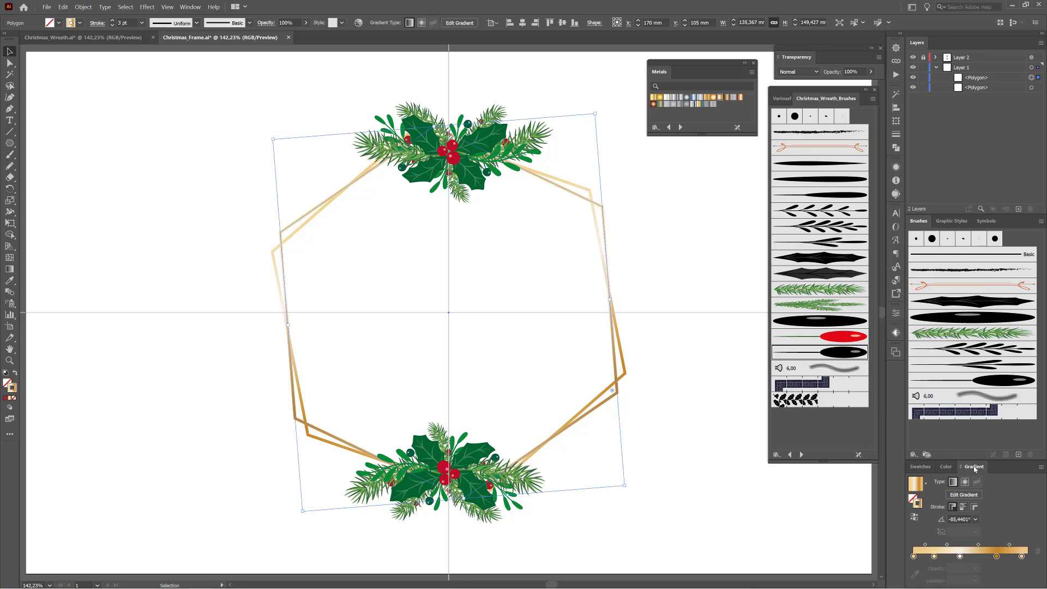
left_click(975, 520)
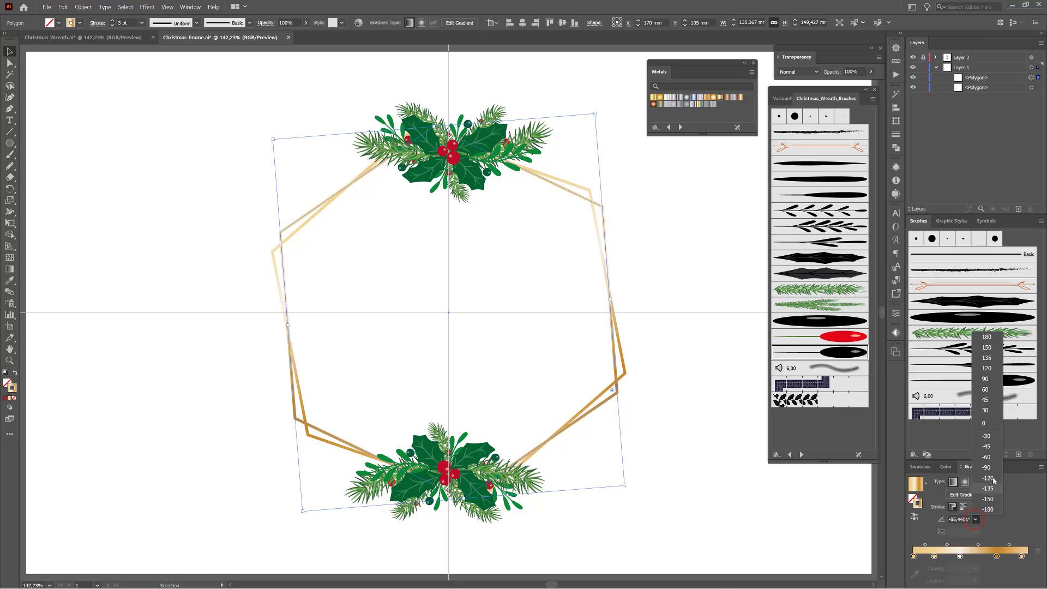
left_click(991, 411)
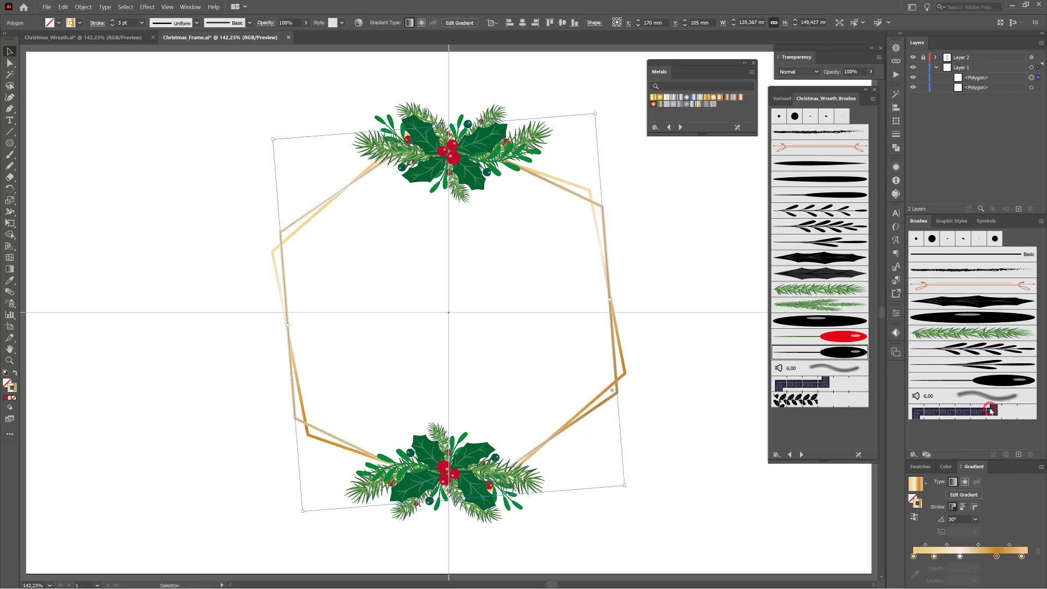
left_click(673, 256)
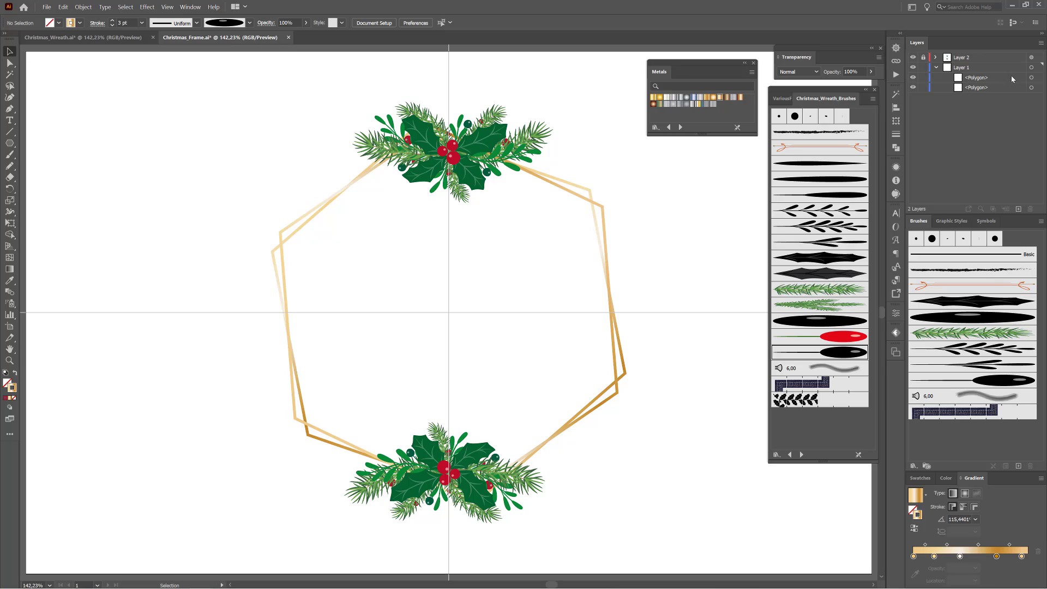
Step: Reduce the stroke weight of that same hexagon to 2 pt and deselect it
left_click(1031, 78)
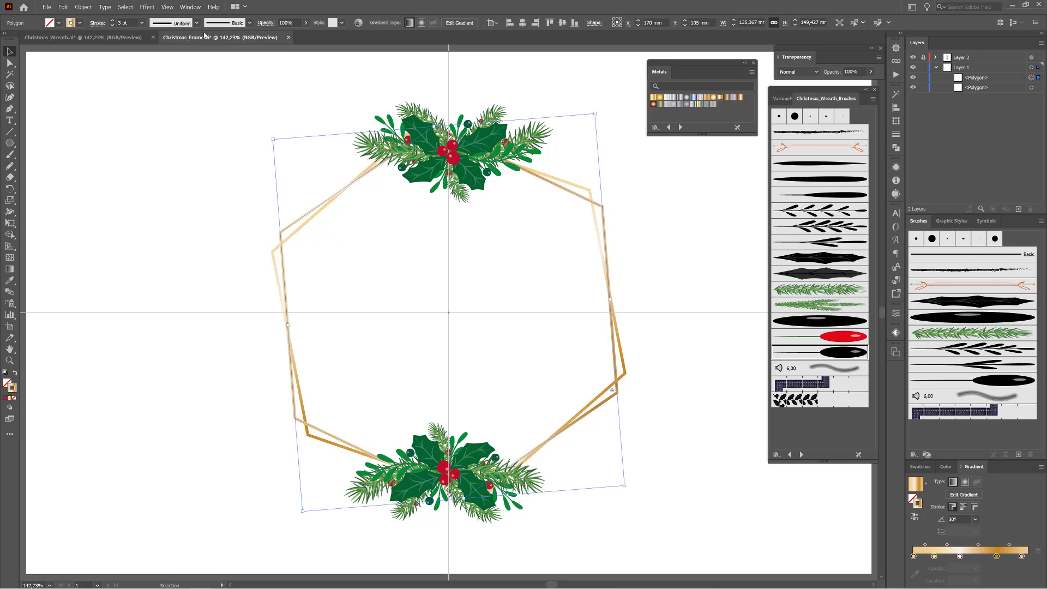
left_click(112, 26)
left_click(137, 167)
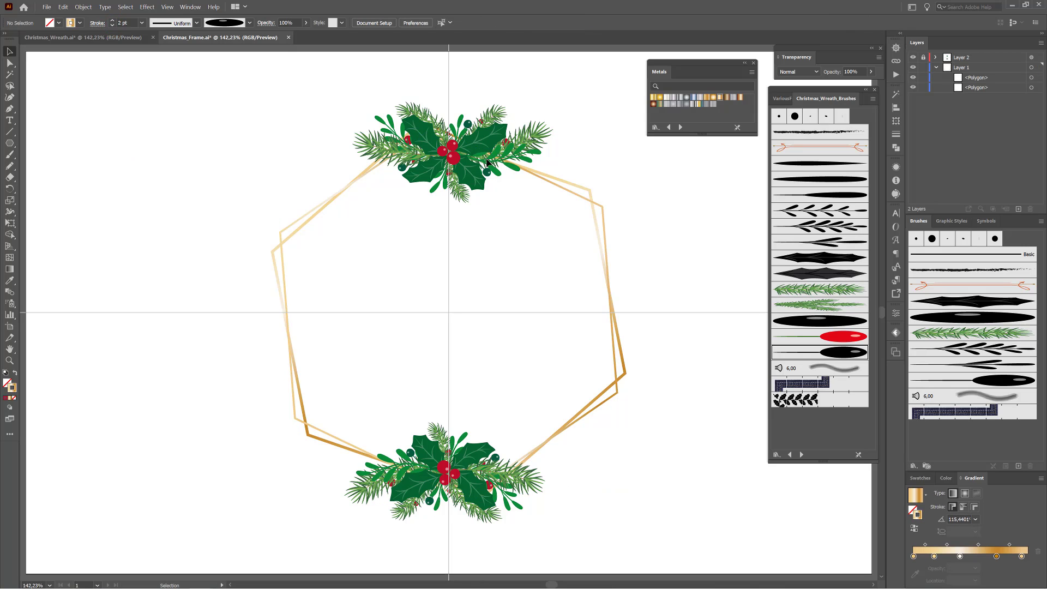
Step: Collapse and lock Layer 1, then unlock Layer 2 with the floral artwork and duplicate it
key("ctrl+space")
left_click(445, 95)
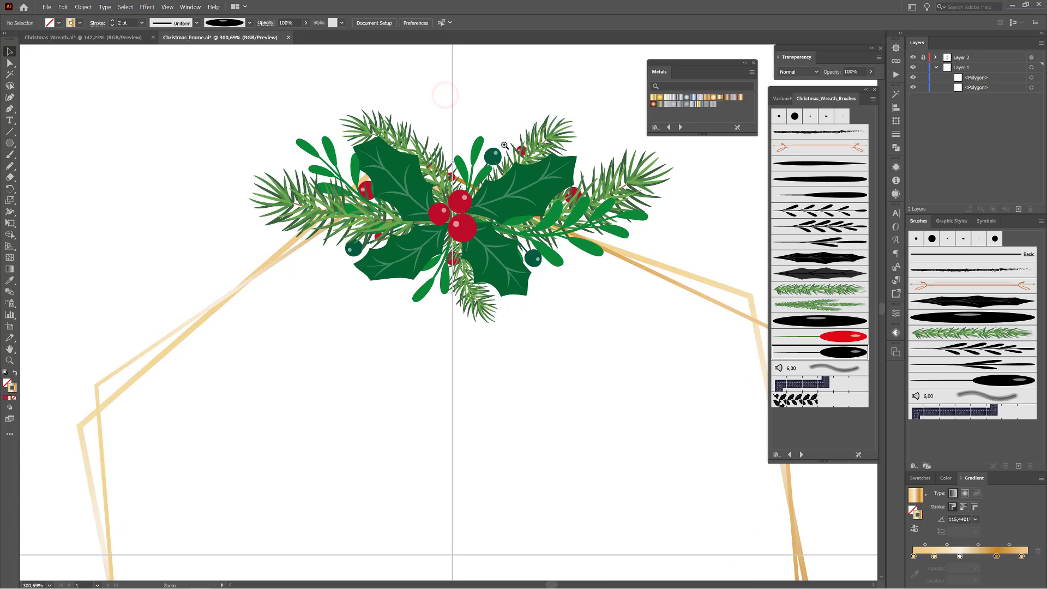
left_click(534, 118)
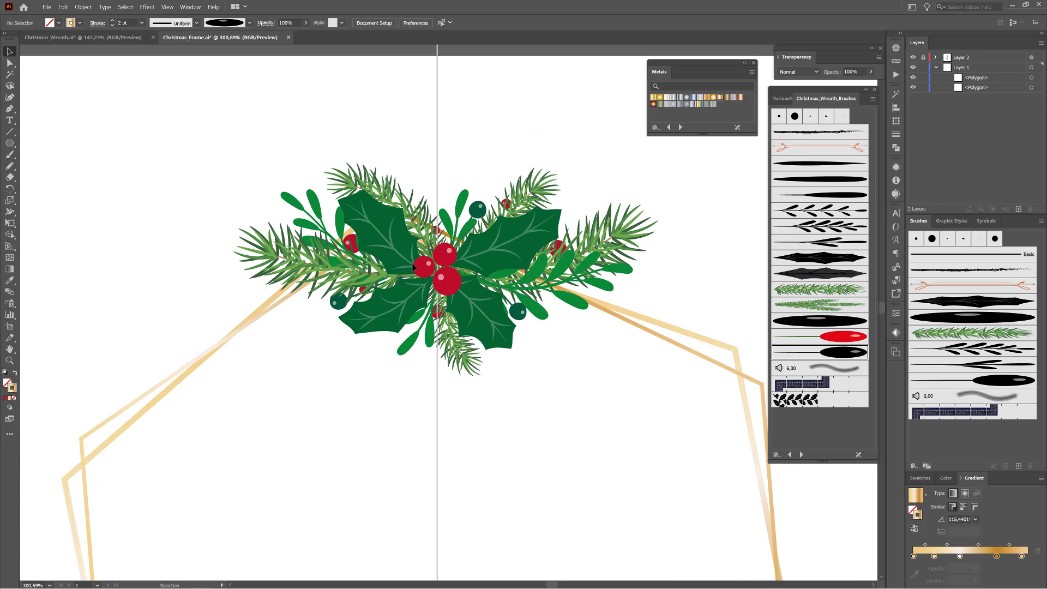
left_click(937, 68)
left_click(924, 67)
left_click(923, 59)
left_click(981, 55)
left_click_drag(1002, 59, 1018, 208)
Step: Rename the original Layer 2 as Backup and hide it
left_click(959, 68)
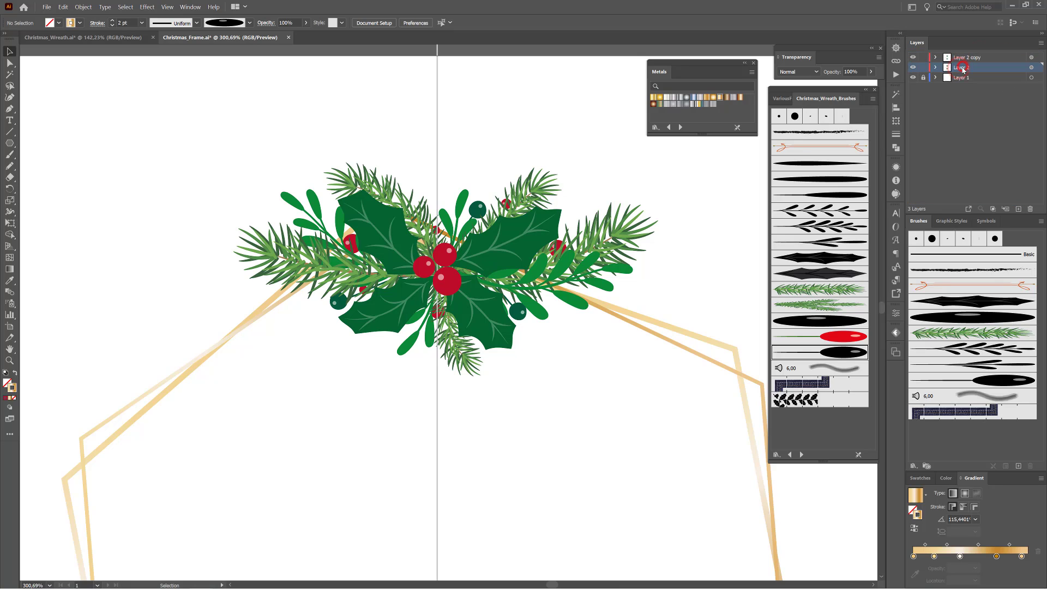
double_click(961, 69)
type("Backup")
key("Return")
left_click(913, 68)
Step: Expand the appearance of all artwork on Layer 2 copy, deselect it and check the expanded top bouquet up close
left_click(988, 58)
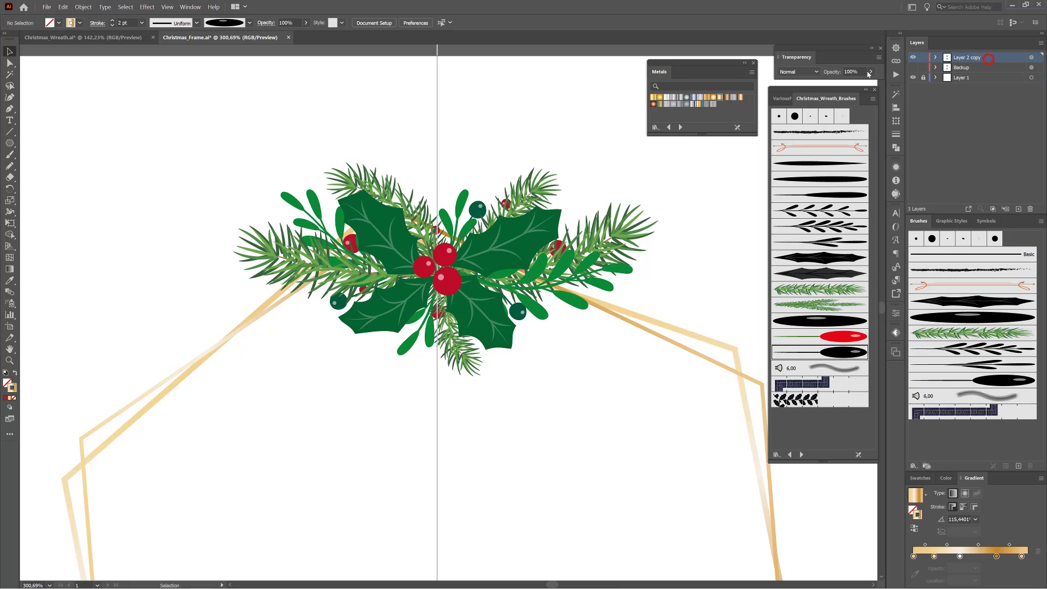
left_click(1031, 57)
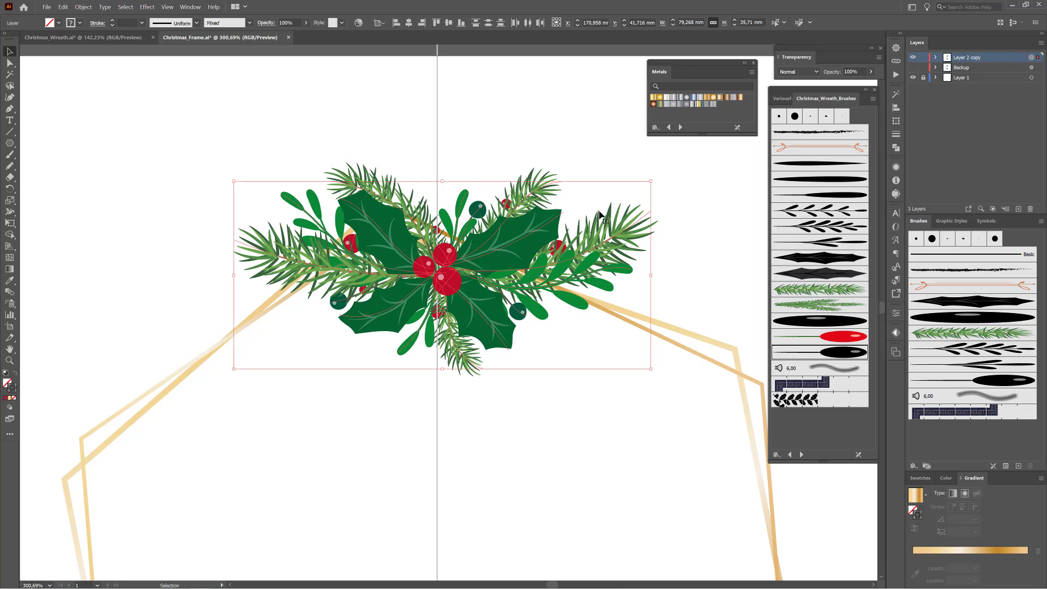
left_click(83, 6)
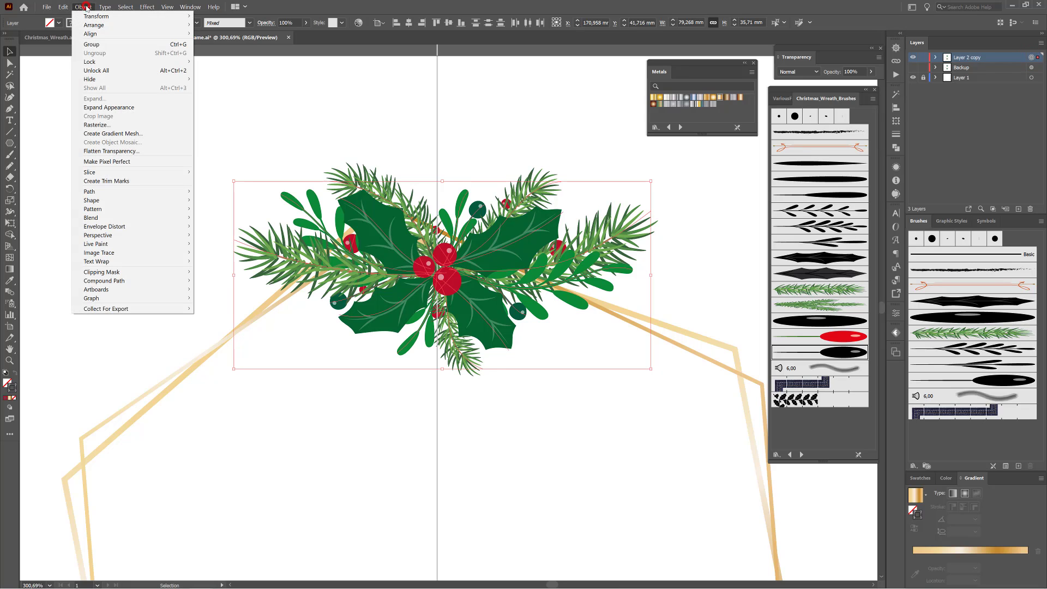
left_click(111, 107)
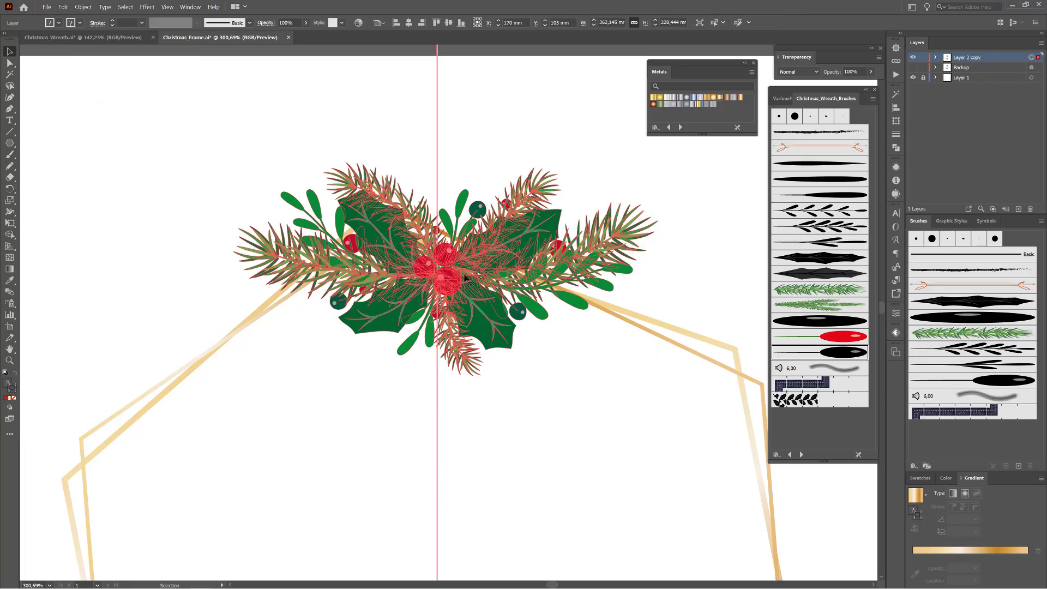
left_click_drag(443, 222, 525, 297)
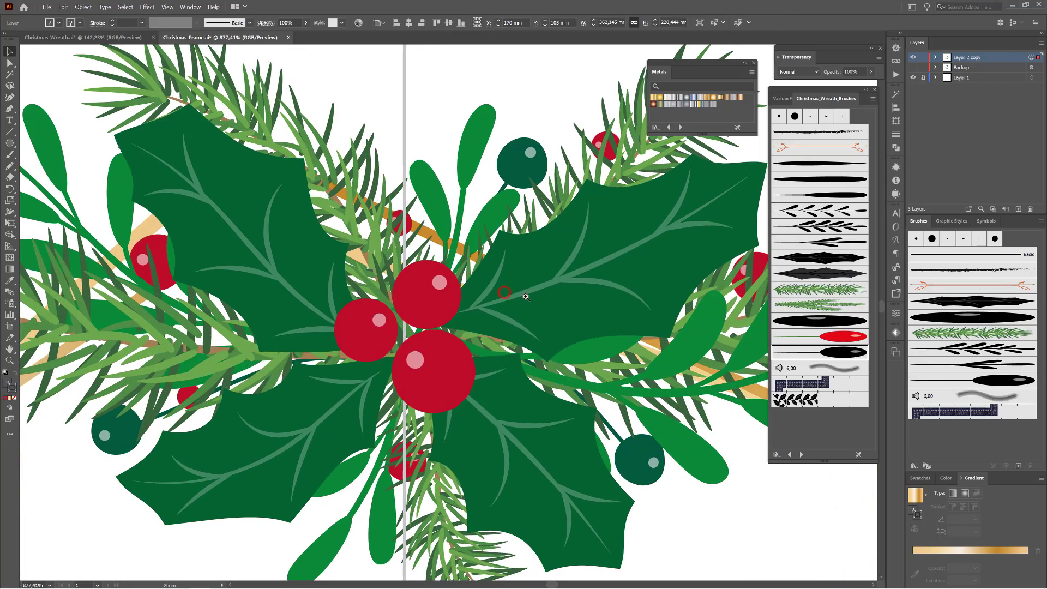
left_click(514, 80)
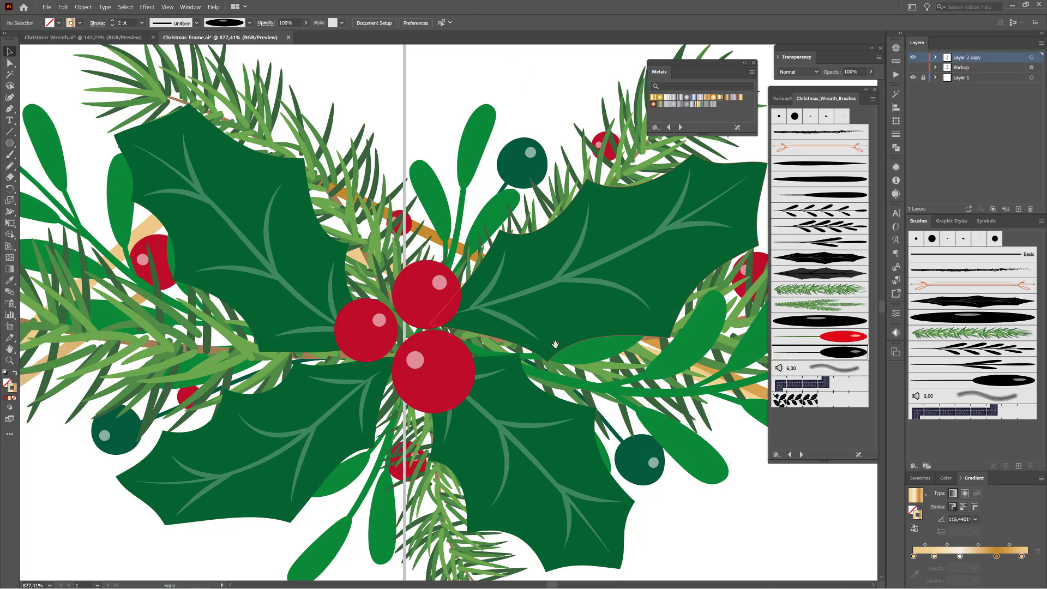
scroll(658, 282, "down", 5)
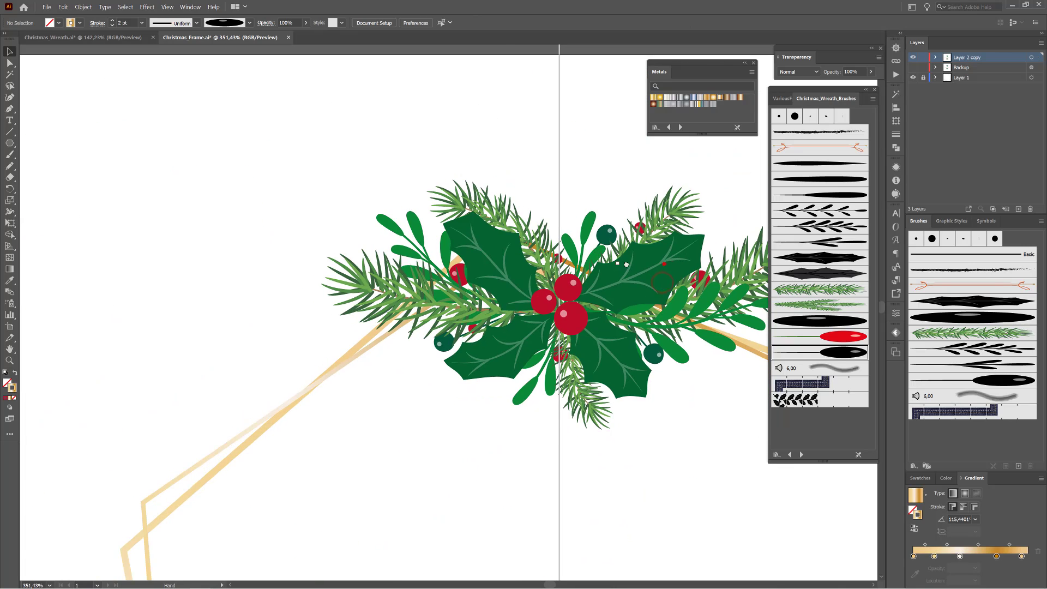
left_click_drag(626, 265, 536, 261)
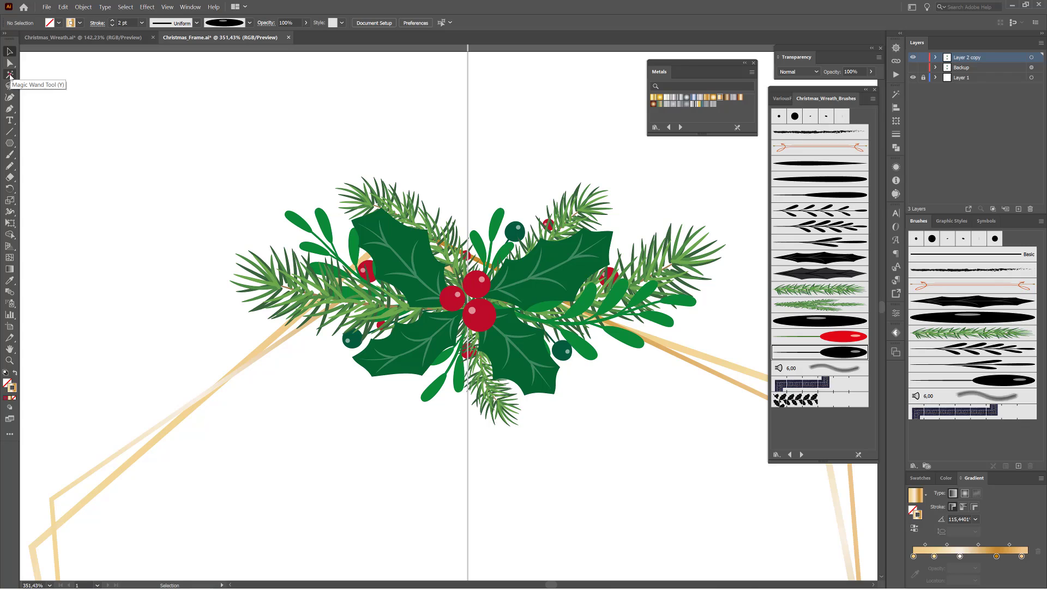
Step: Set the Magic Wand's fill color tolerance to 0 and use it to select all the dark green holly leaves
left_click(10, 74)
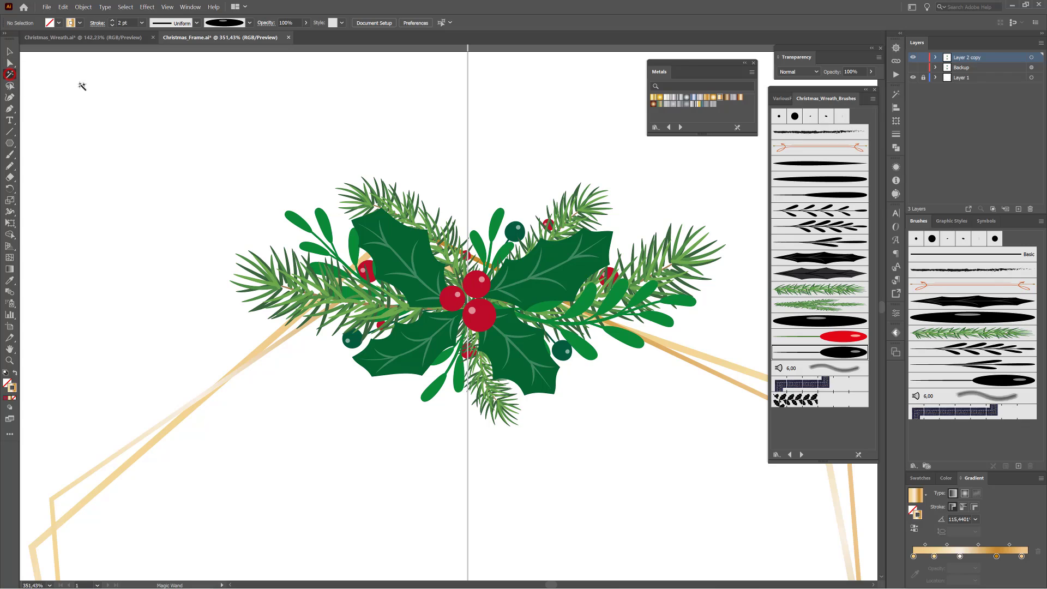
left_click(896, 95)
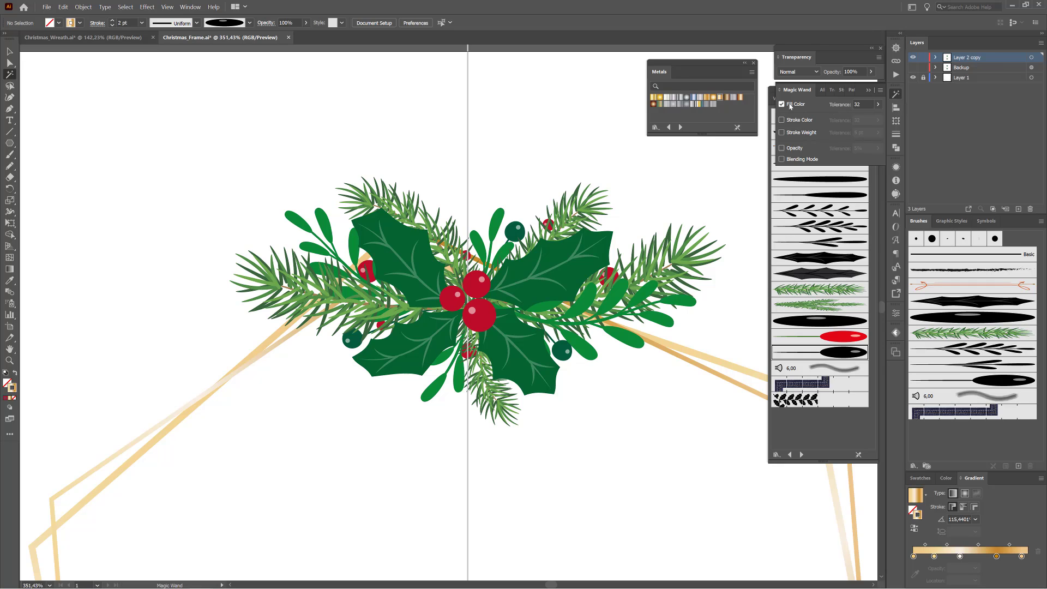
left_click(829, 103)
type("0")
left_click(565, 129)
left_click(574, 272)
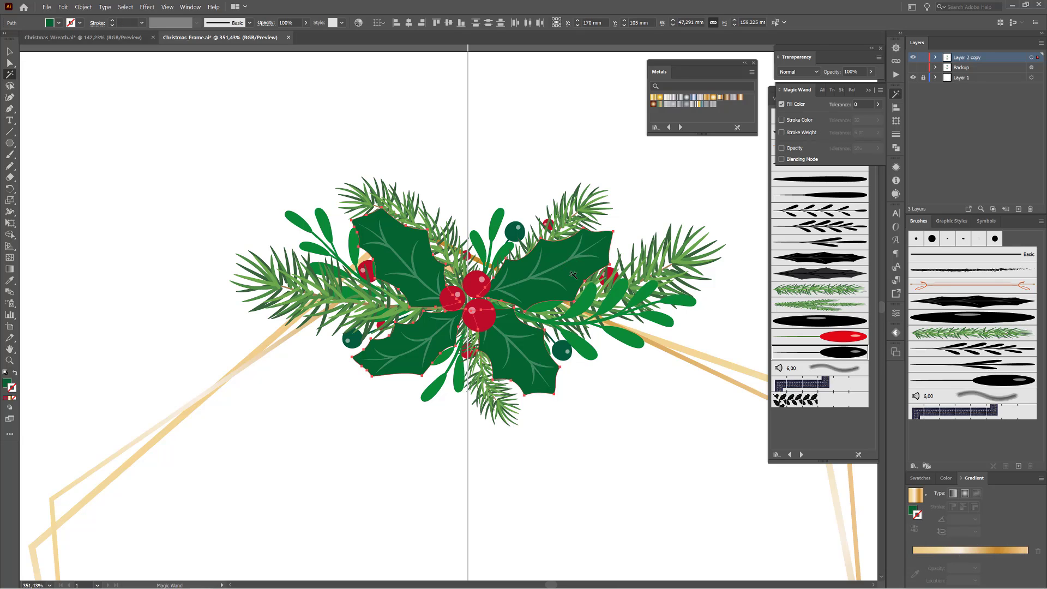
Step: Fill the selected holly leaves with a linear gradient from lighter green to dark green, removing the gold and cream color stops
left_click(911, 511)
left_click(964, 559)
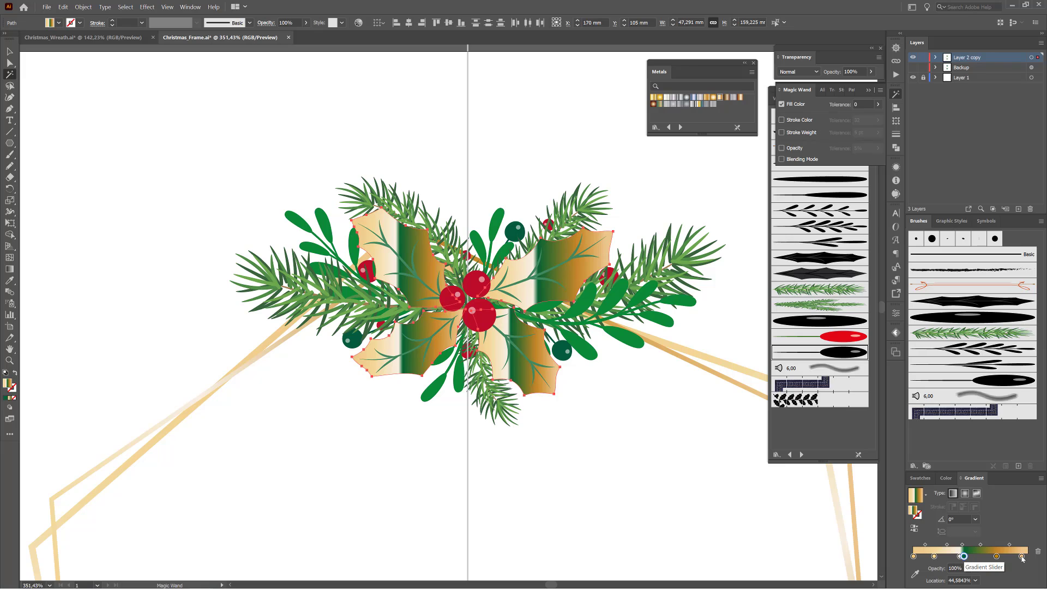
mouse_move(1023, 557)
left_mouse_down()
mouse_move(1008, 579)
mouse_move(979, 575)
mouse_move(965, 557)
mouse_move(1013, 557)
left_mouse_up()
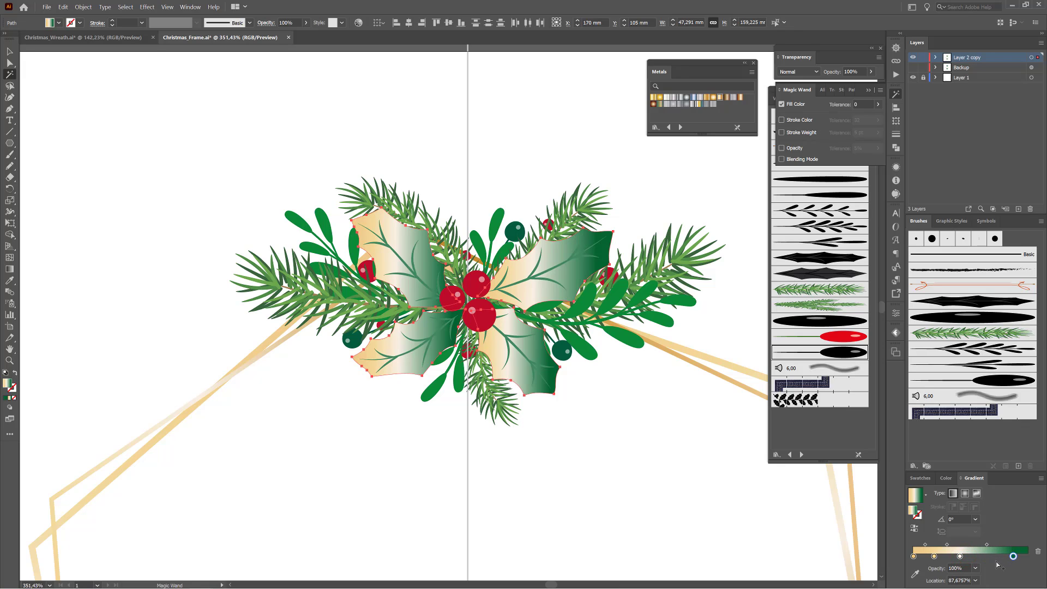
left_click_drag(912, 556, 938, 560)
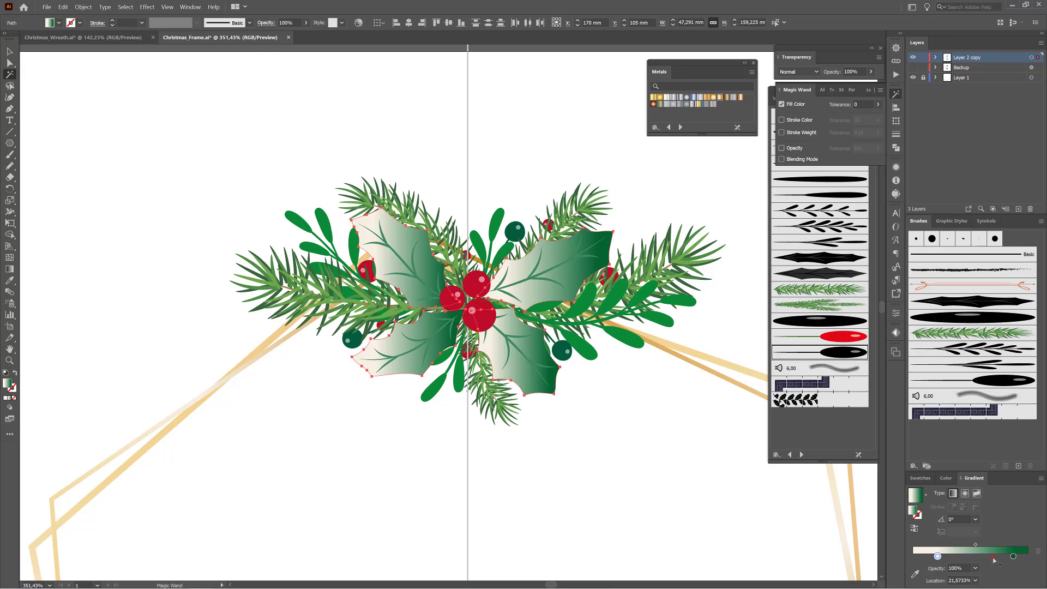
left_click(992, 556)
left_click_drag(938, 556, 913, 556)
left_click_drag(1014, 556, 1042, 556)
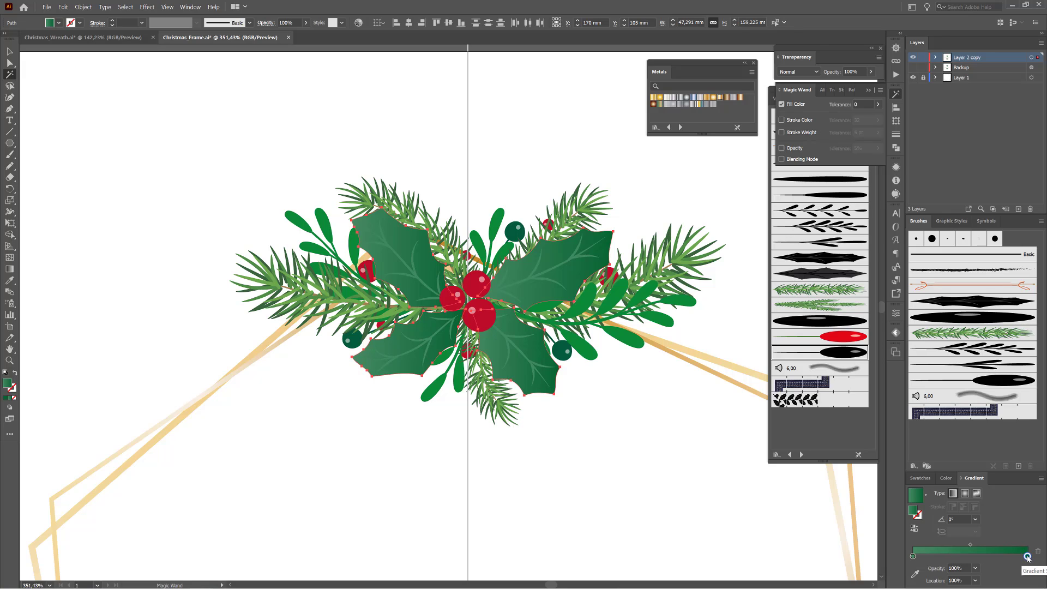
Step: Darken the holly gradient's end stop to 004224, make the gradient radial and shift its midpoint to about 56%
double_click(1027, 556)
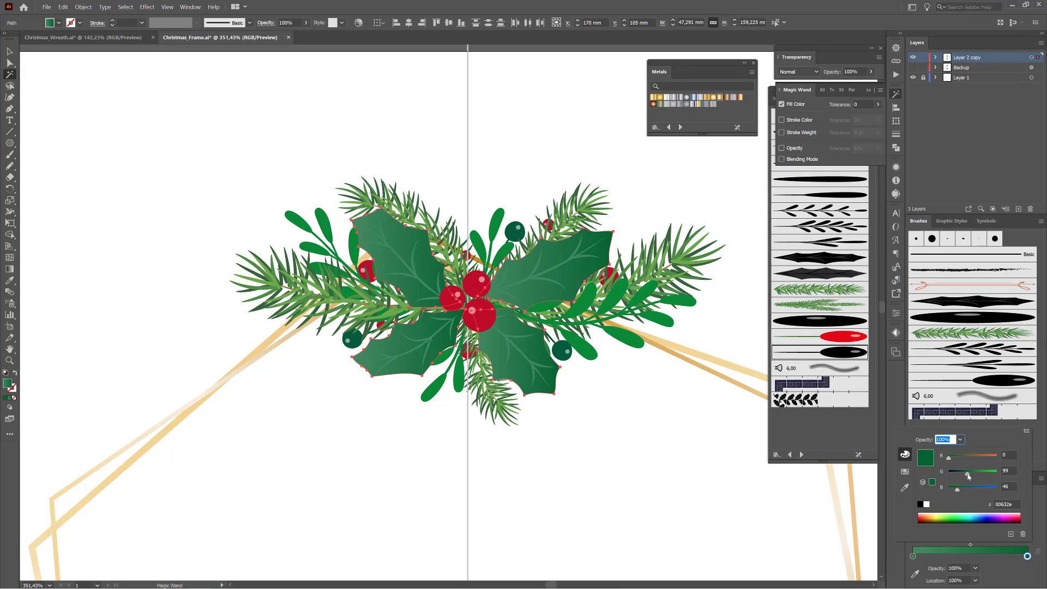
left_click_drag(968, 476, 955, 490)
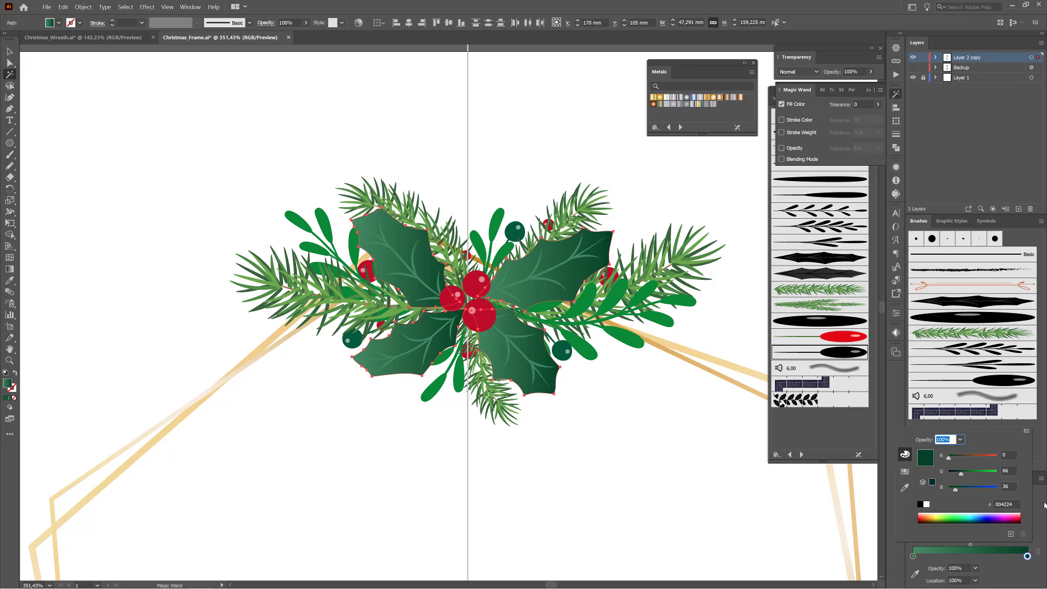
left_click(1043, 505)
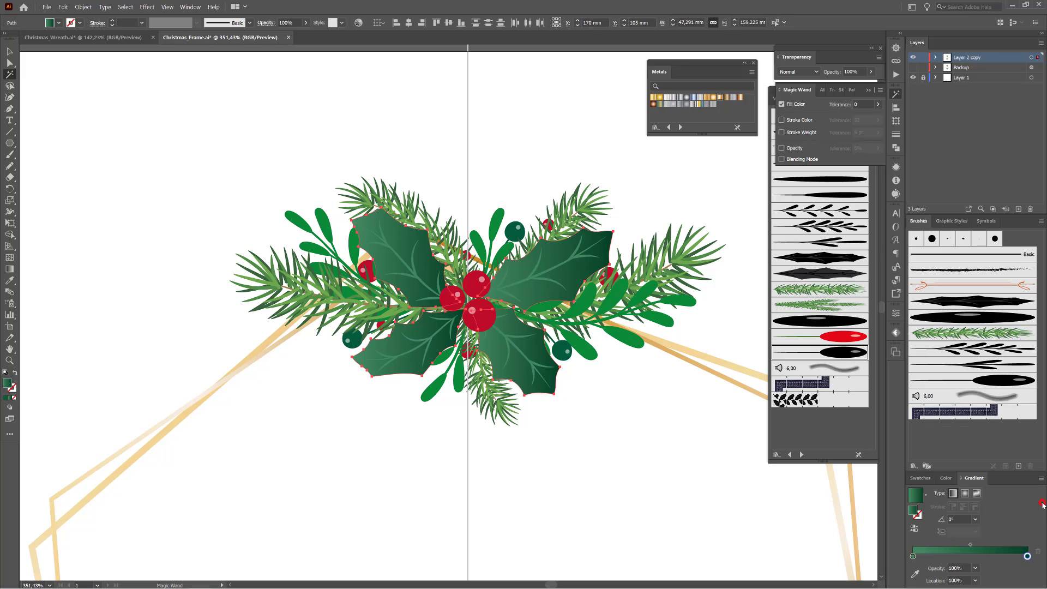
left_click(965, 493)
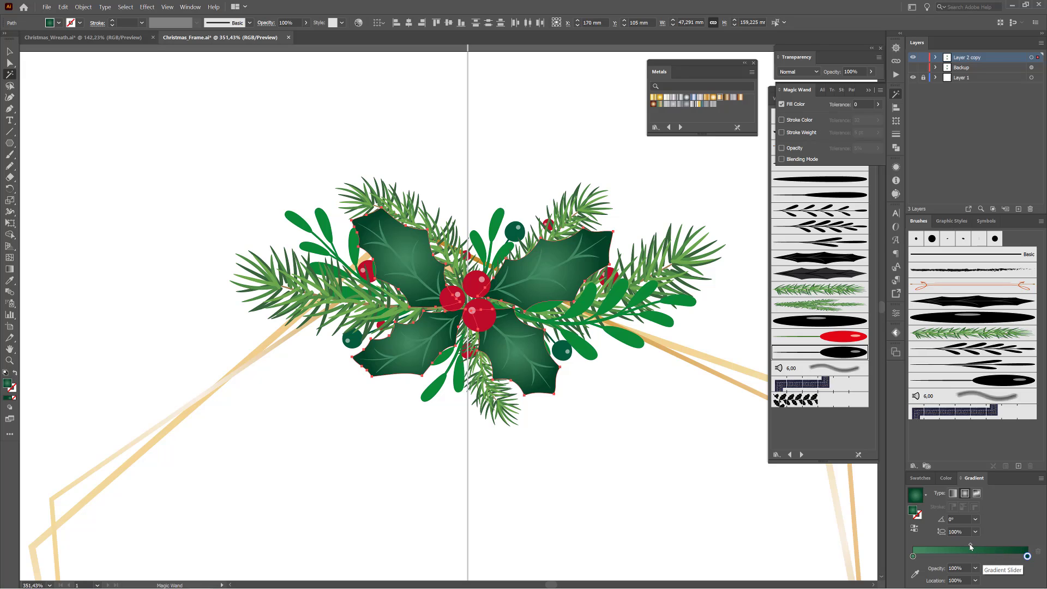
mouse_move(970, 547)
left_mouse_down()
mouse_move(986, 547)
mouse_move(977, 547)
left_mouse_up()
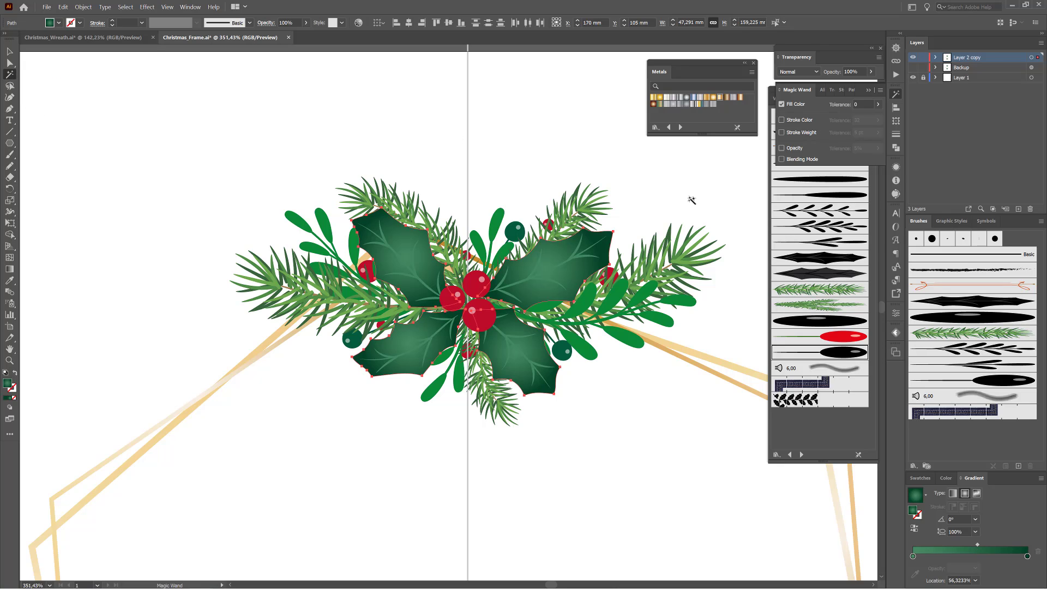
Step: Select all the bright green leafy sprigs with the Magic Wand and apply the holly leaves' radial gradient using the Eyedropper
left_click(625, 337)
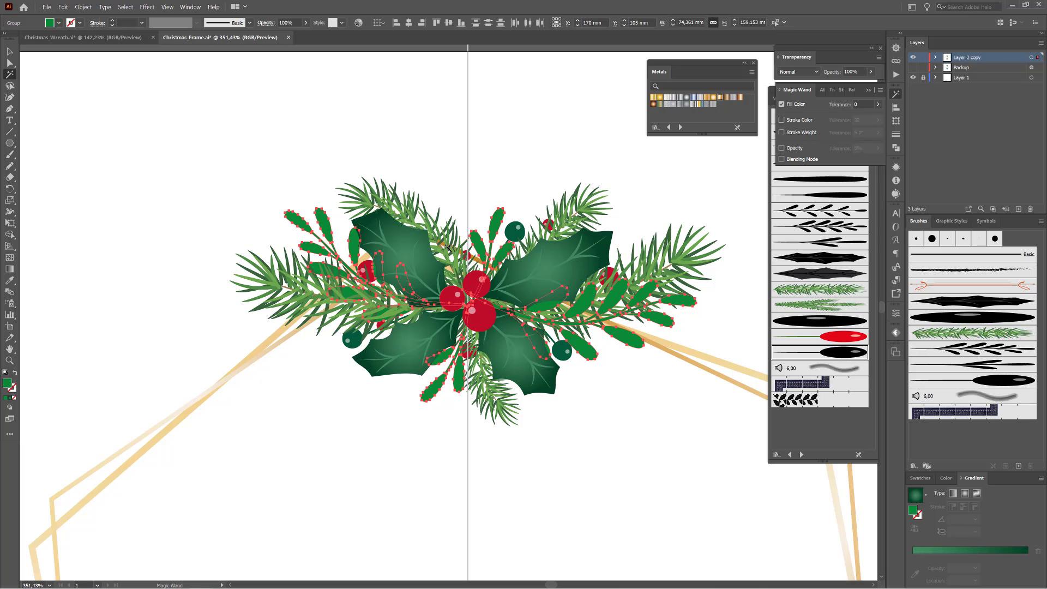
left_click(10, 281)
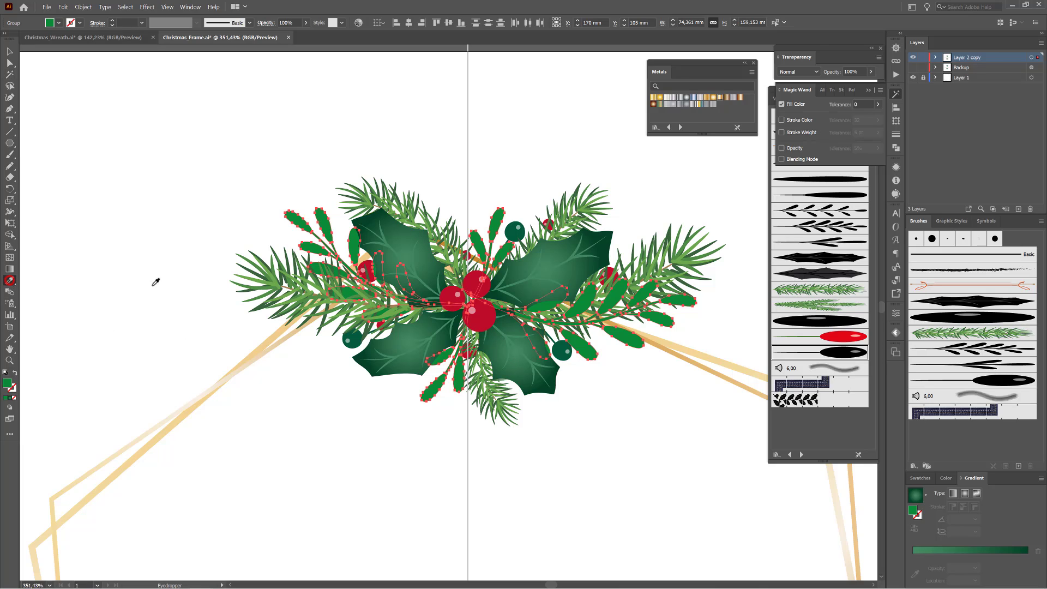
left_click(557, 251)
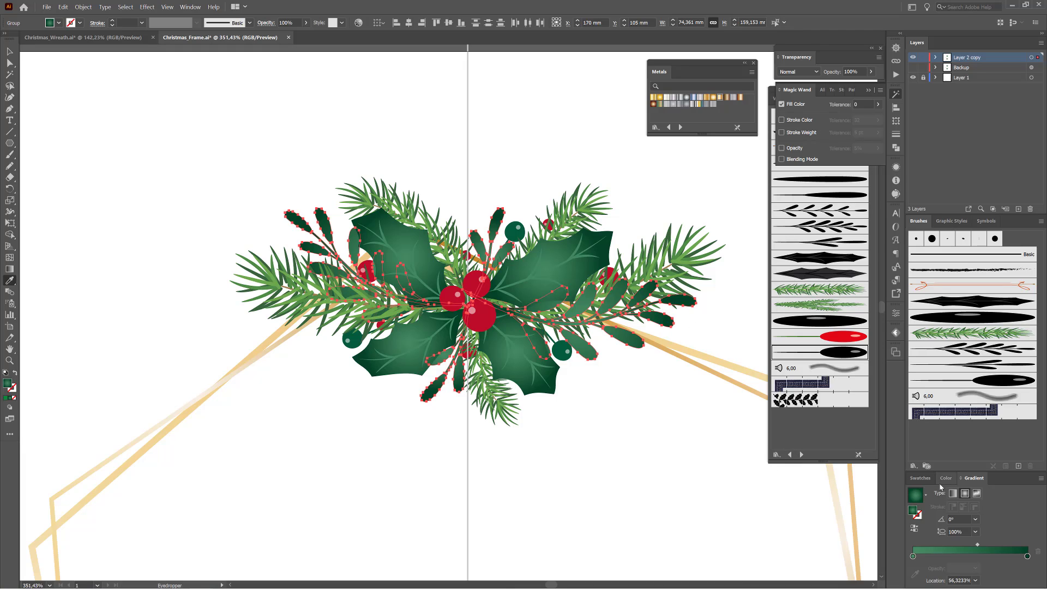
Step: Recolor the leafy sprigs' lighter green to 62% brightness with a slight hue shift in the advanced Recolor Artwork options
left_click(359, 23)
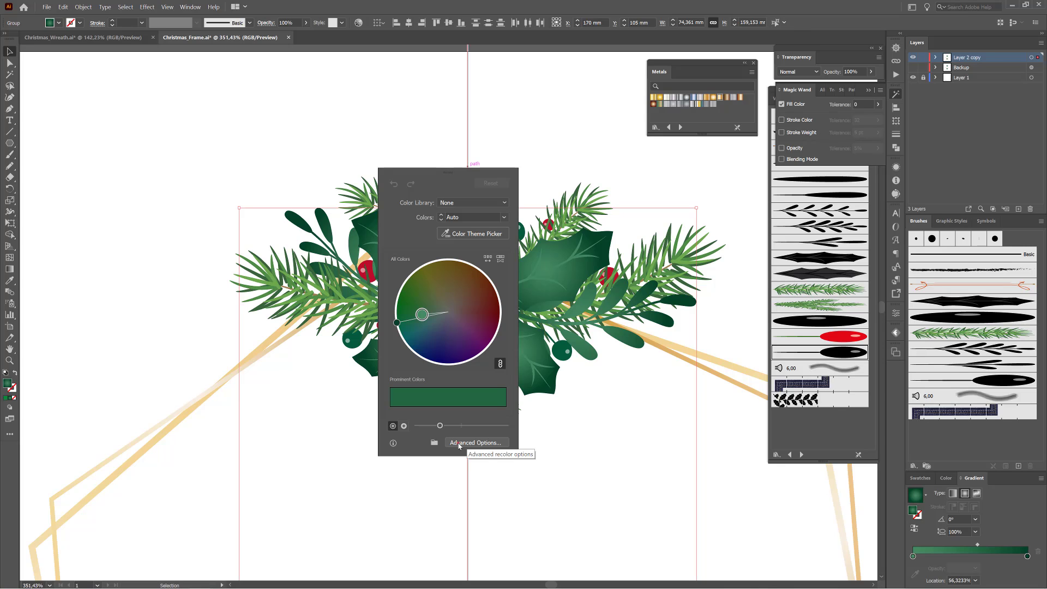
left_click(459, 443)
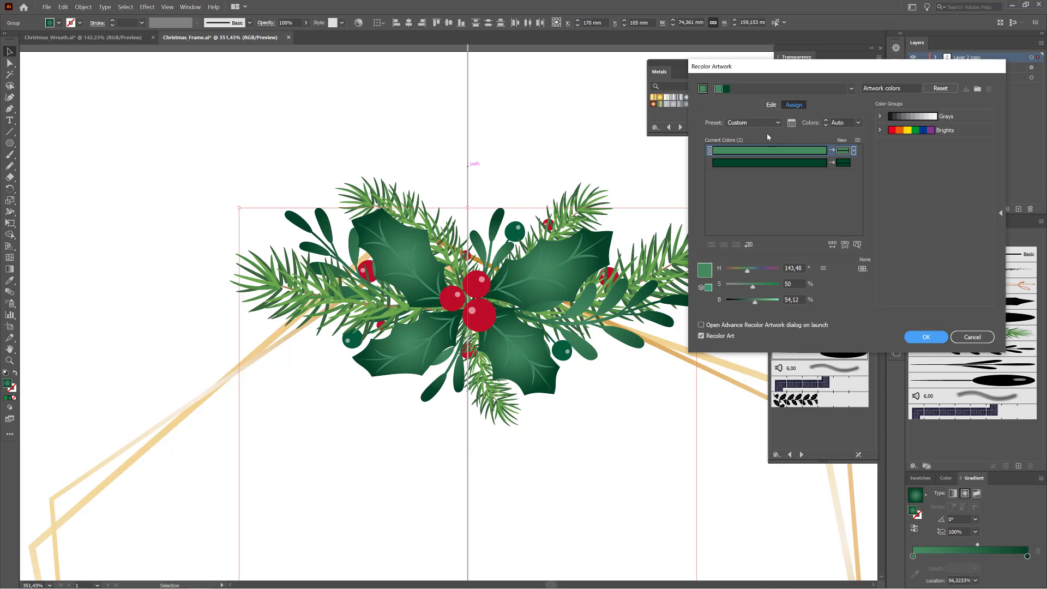
left_click(775, 105)
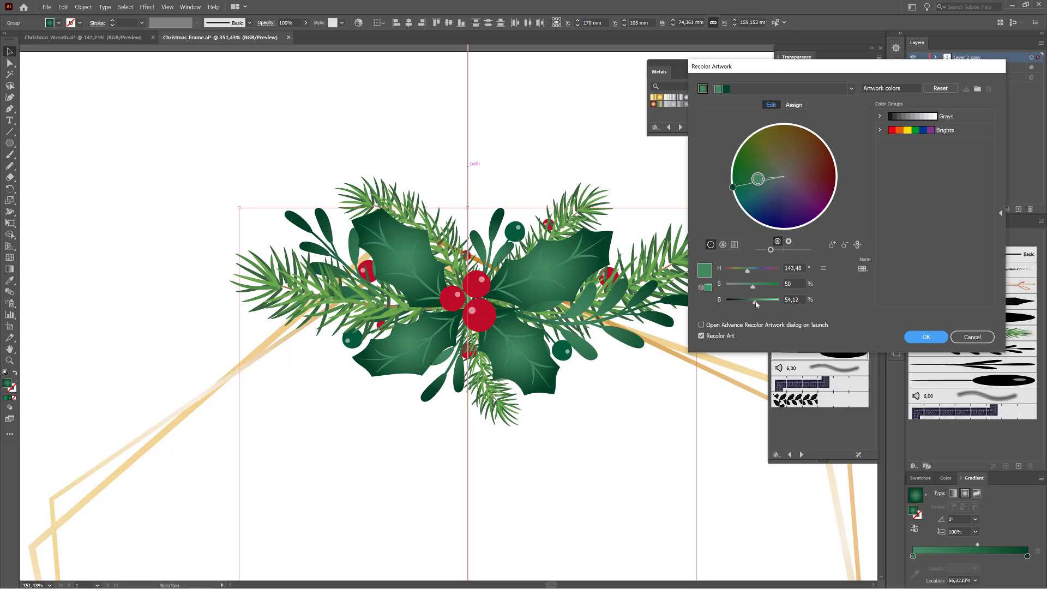
left_click_drag(756, 304, 761, 305)
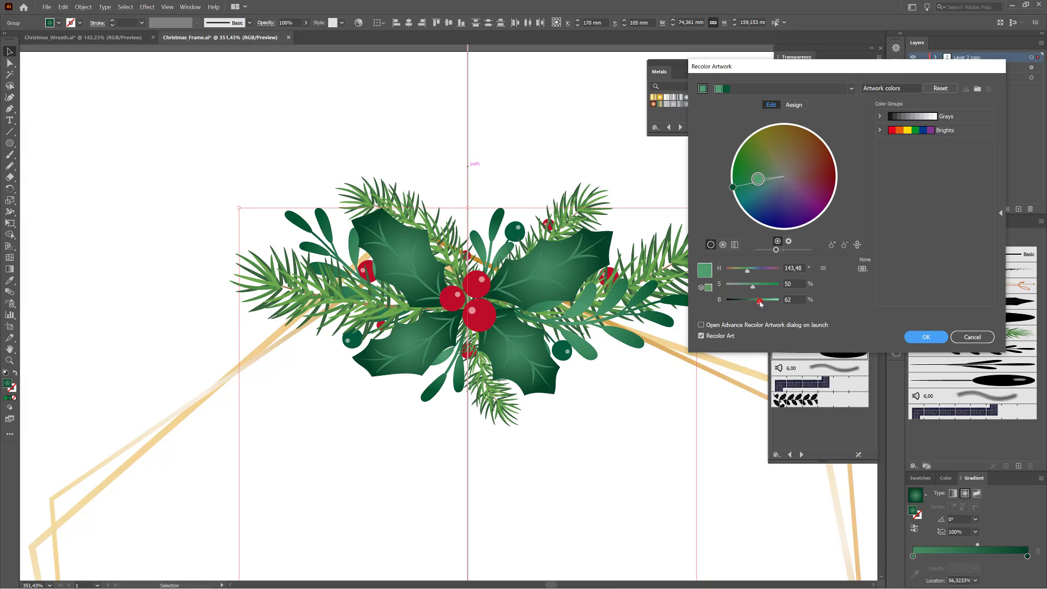
left_click_drag(748, 274, 749, 274)
left_click(936, 335)
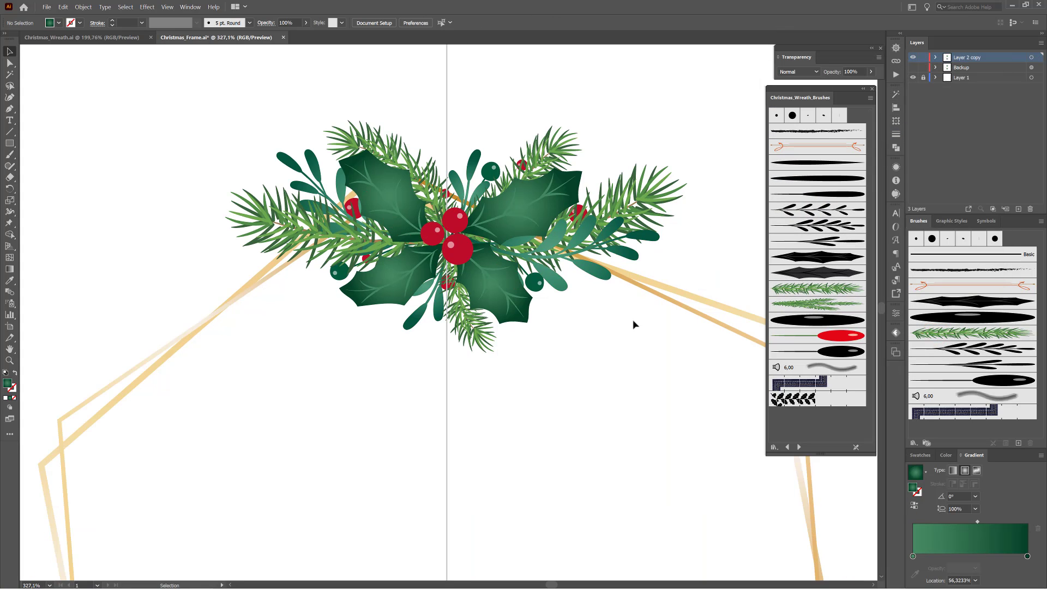
Step: Select all the red berries with the Magic Wand and fill them with a radial gradient using red stops at both ends, removing the green stops
left_click(12, 74)
left_click(465, 251)
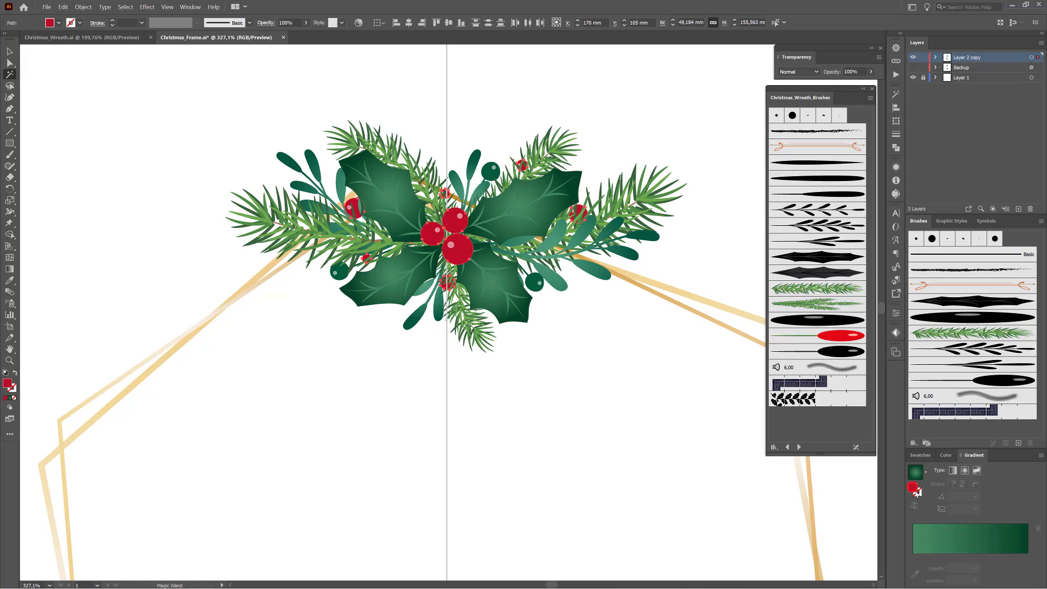
left_click(965, 560)
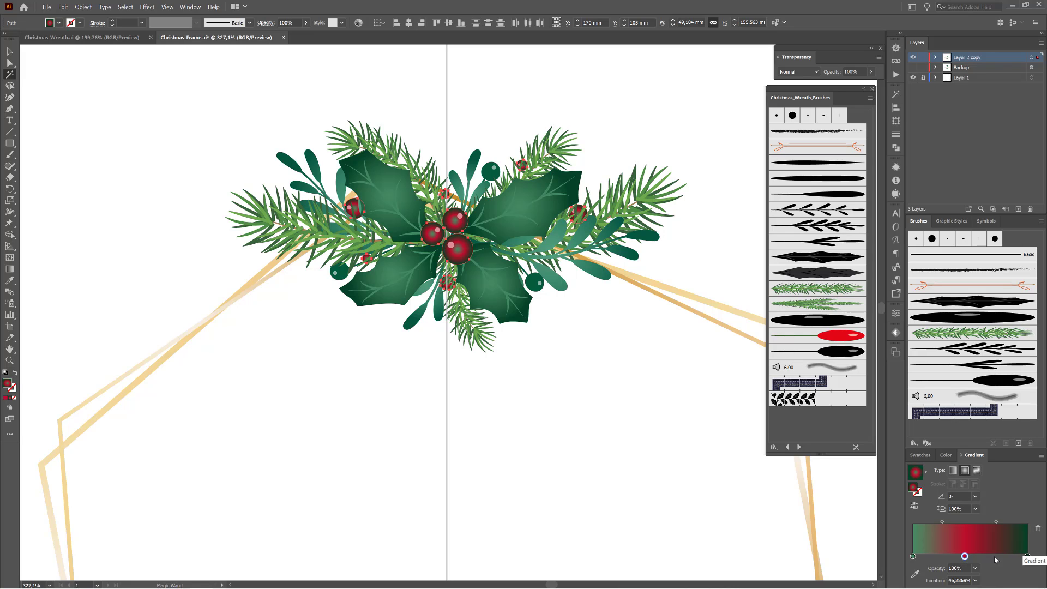
left_click_drag(1028, 556, 1029, 571)
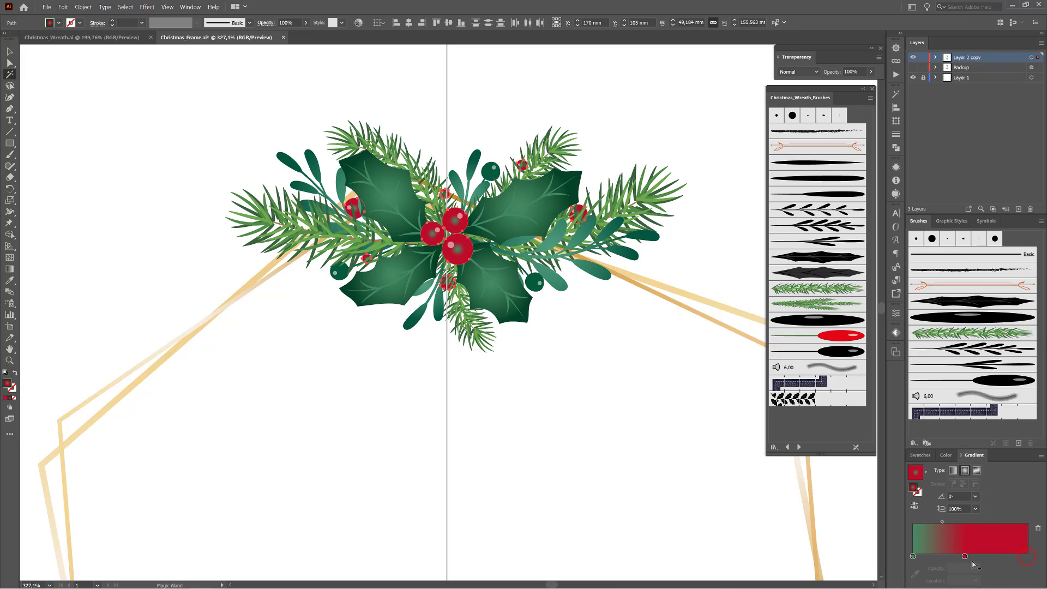
mouse_move(965, 557)
left_mouse_down()
mouse_move(983, 557)
mouse_move(971, 558)
left_mouse_up()
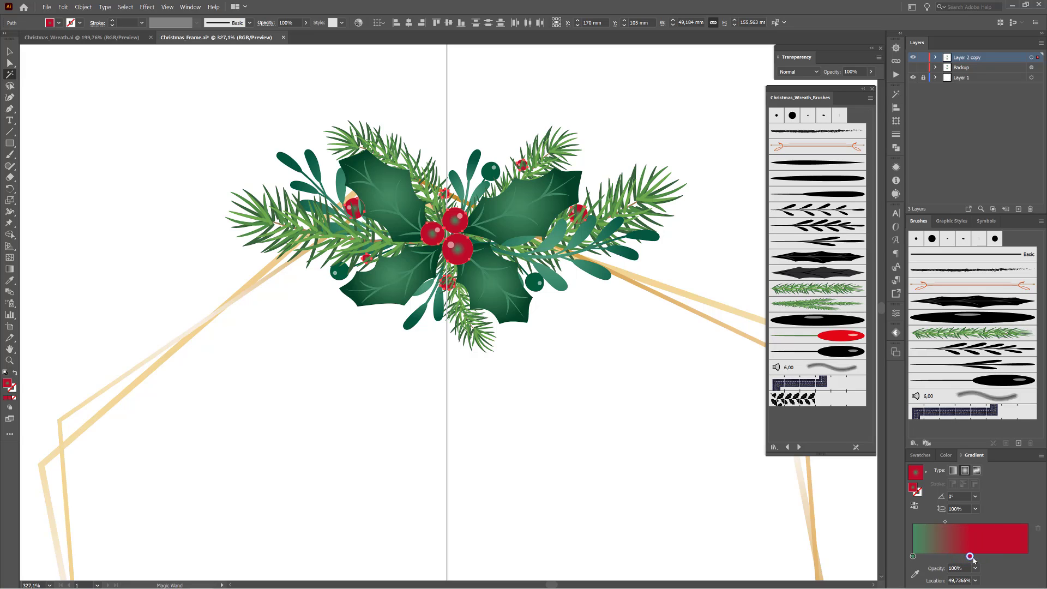
left_click(1009, 557)
mouse_move(913, 557)
left_mouse_down()
mouse_move(937, 572)
mouse_move(913, 557)
left_mouse_up()
left_click_drag(1009, 556, 1027, 556)
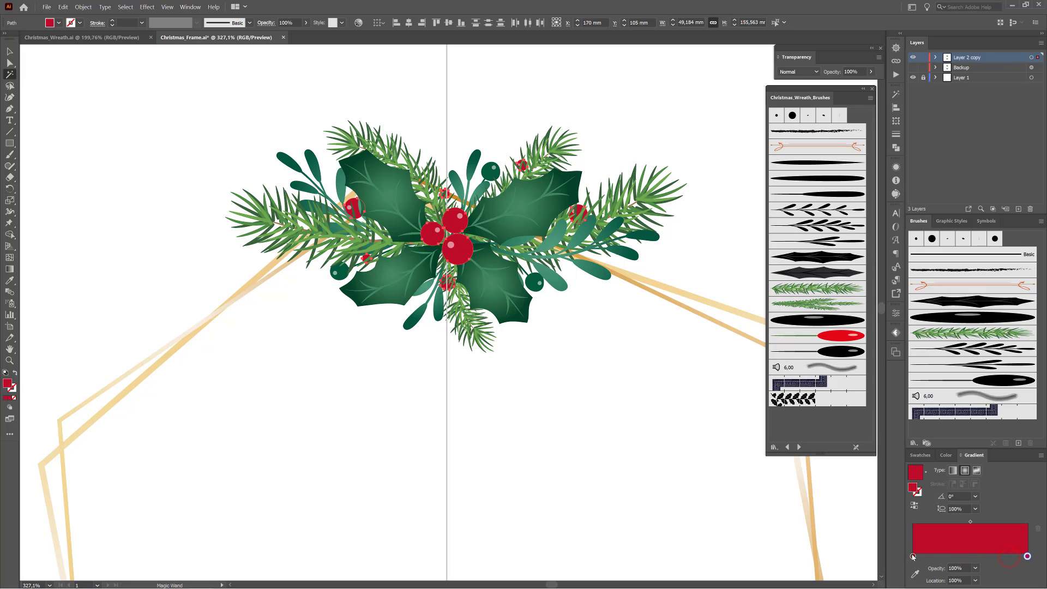
Step: Set the berry gradient's start stop to dark red 810a00 and reverse the gradient
double_click(914, 556)
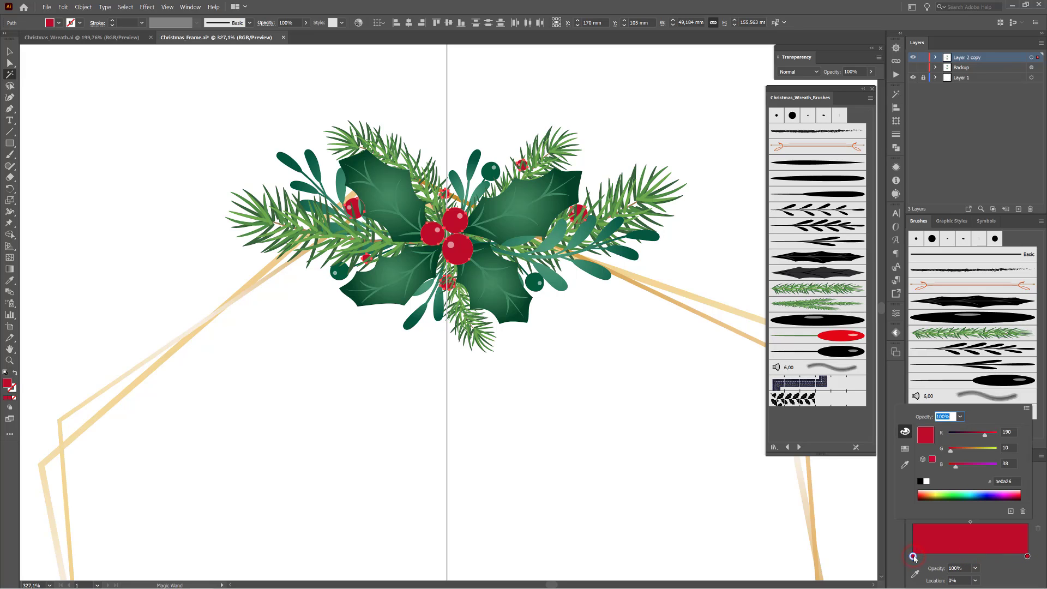
left_click_drag(986, 436, 941, 468)
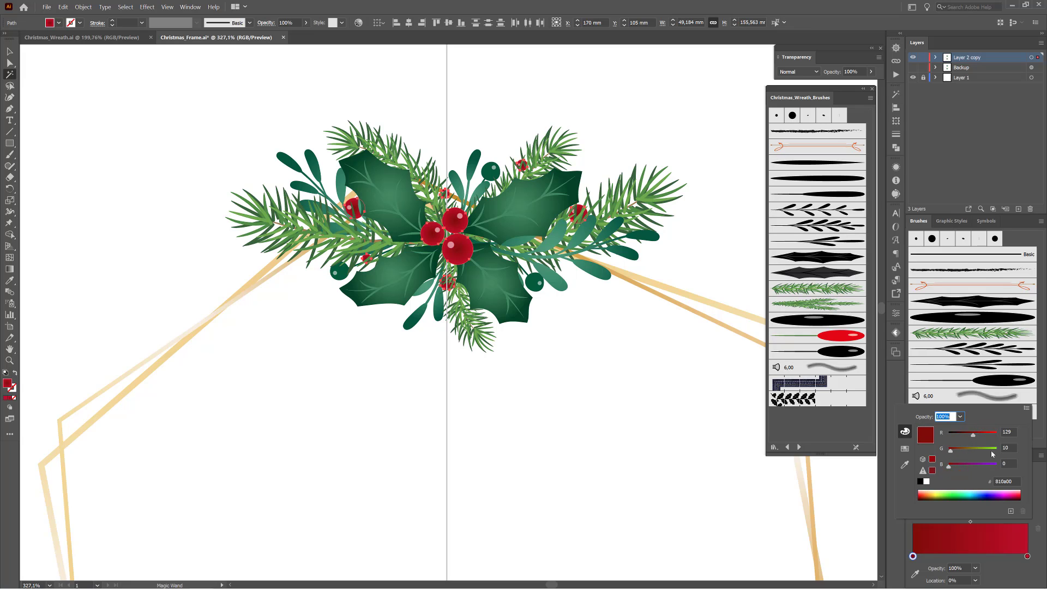
left_click(1039, 475)
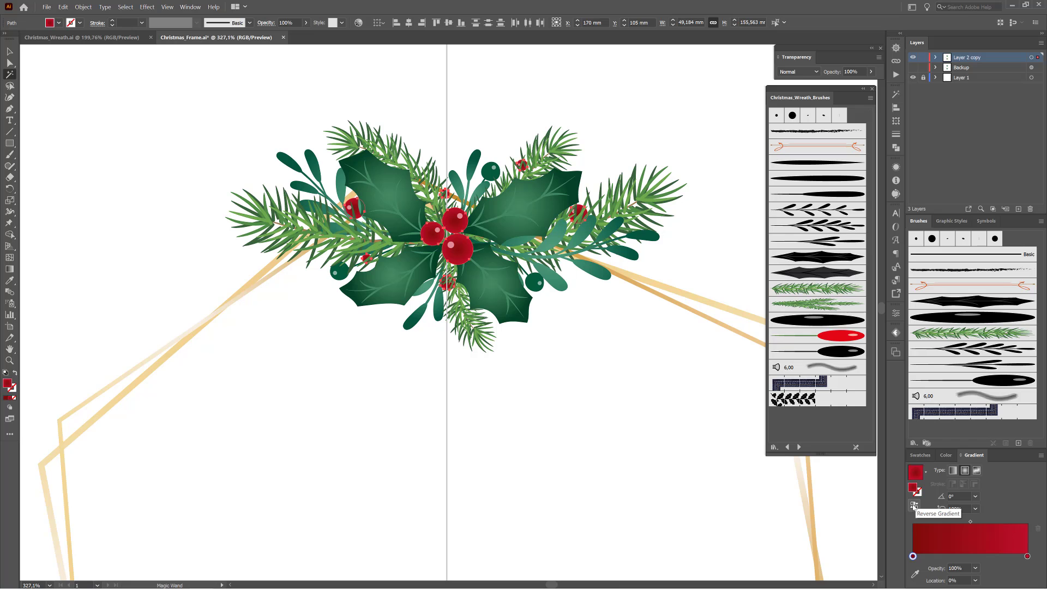
left_click(914, 505)
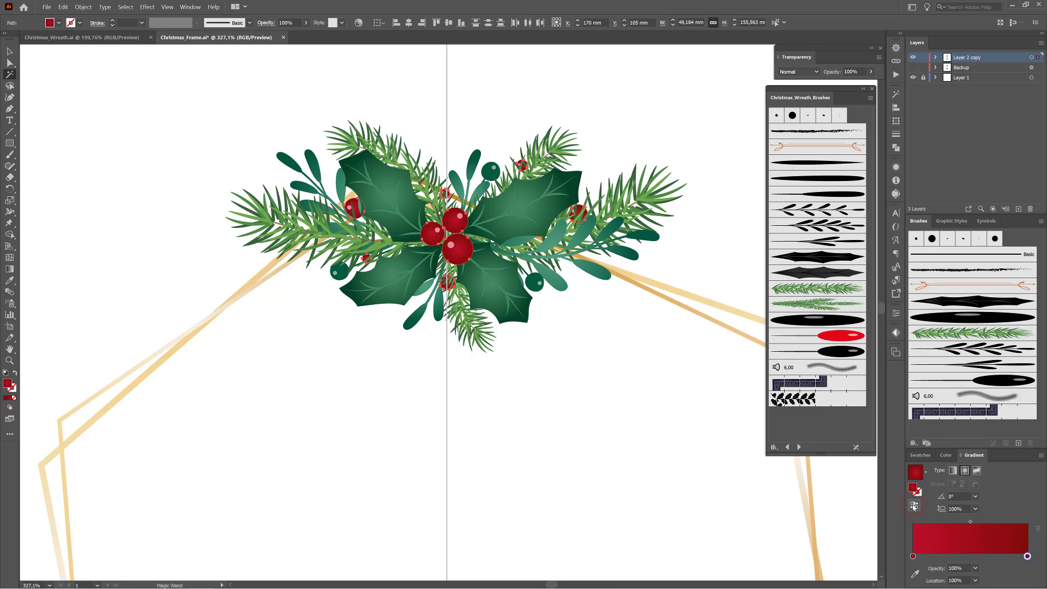
Step: Change the berry gradient's center stop to a bright red with R 255, G about 28 and B 0
key("ctrl+space")
left_click_drag(441, 242, 556, 321)
key("space")
left_click_drag(582, 270, 584, 306)
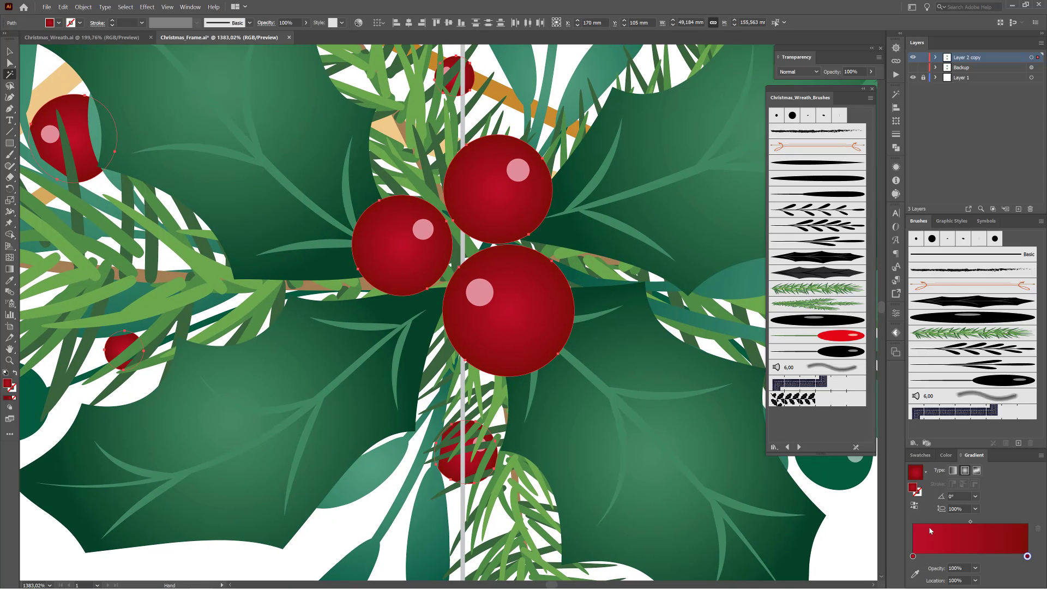
double_click(913, 556)
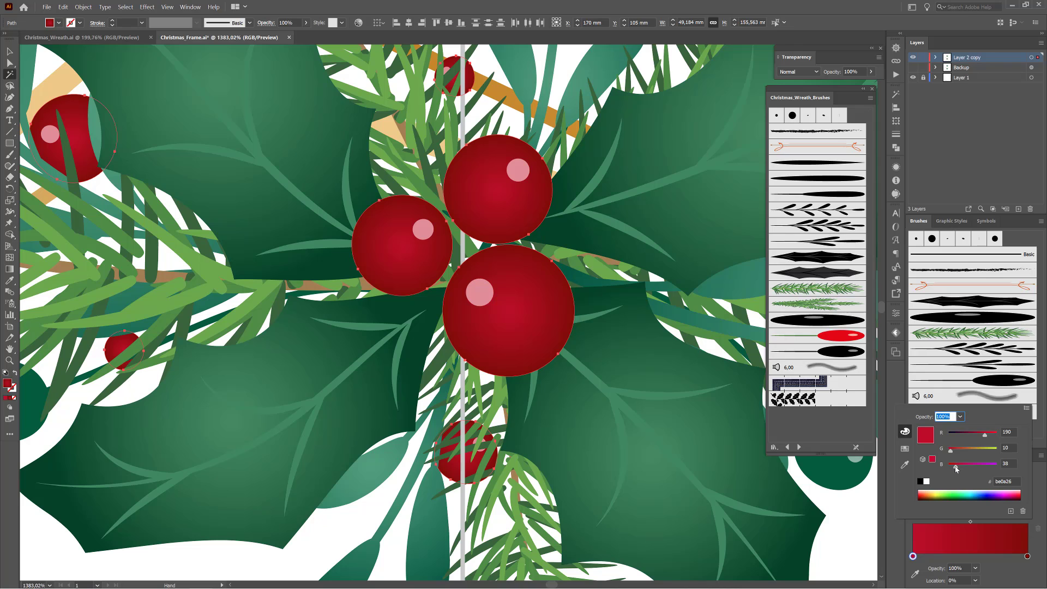
left_click_drag(955, 467, 947, 467)
left_click_drag(990, 436, 955, 453)
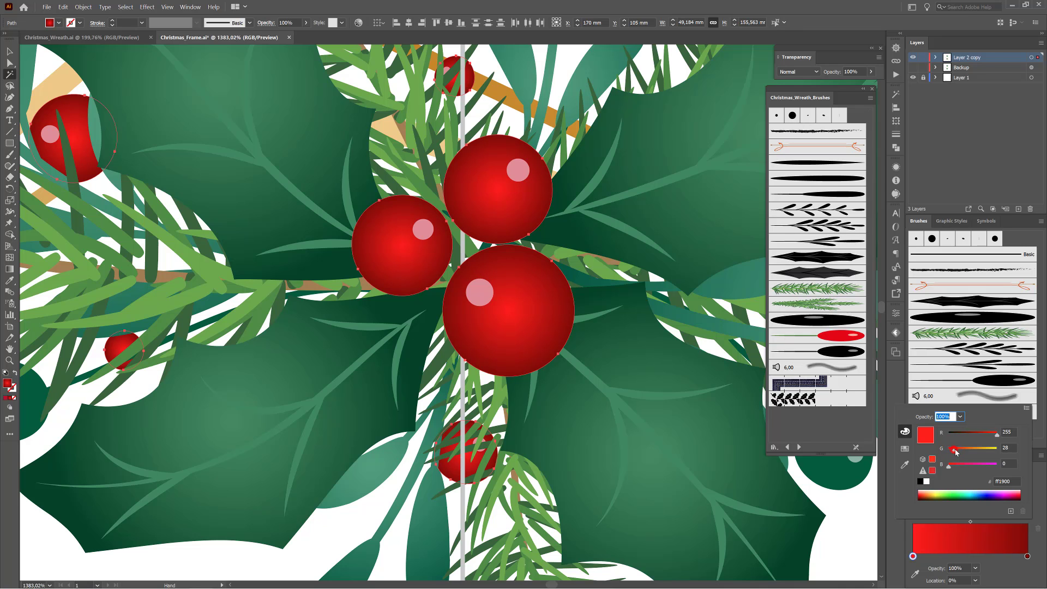
left_click(662, 387)
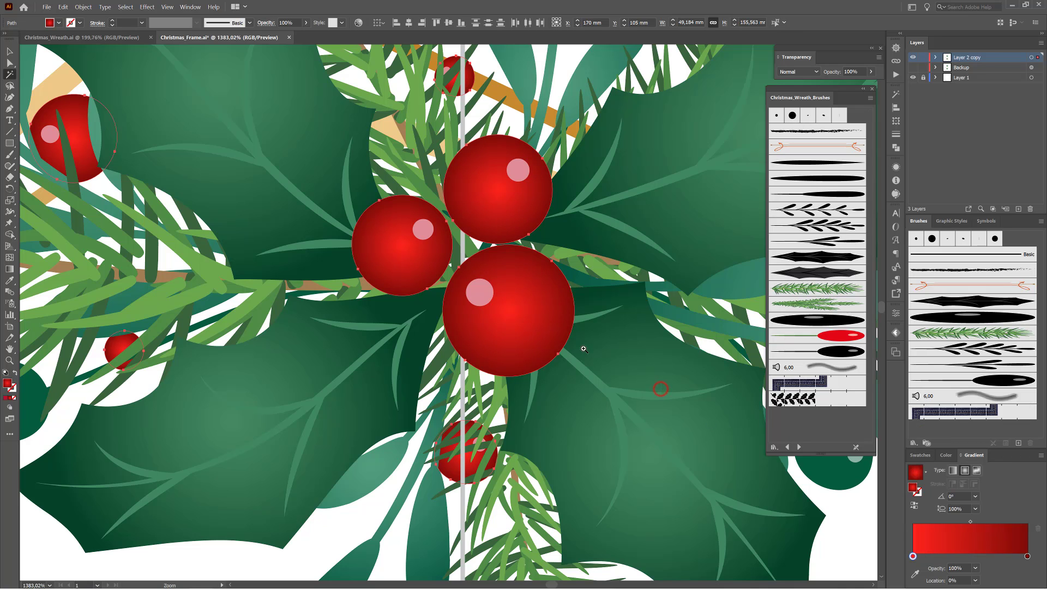
Step: Select all the pink berry highlights with the Magic Wand and apply the berries' red radial gradient using the Eyedropper
left_click_drag(672, 362, 562, 345)
left_click(494, 297)
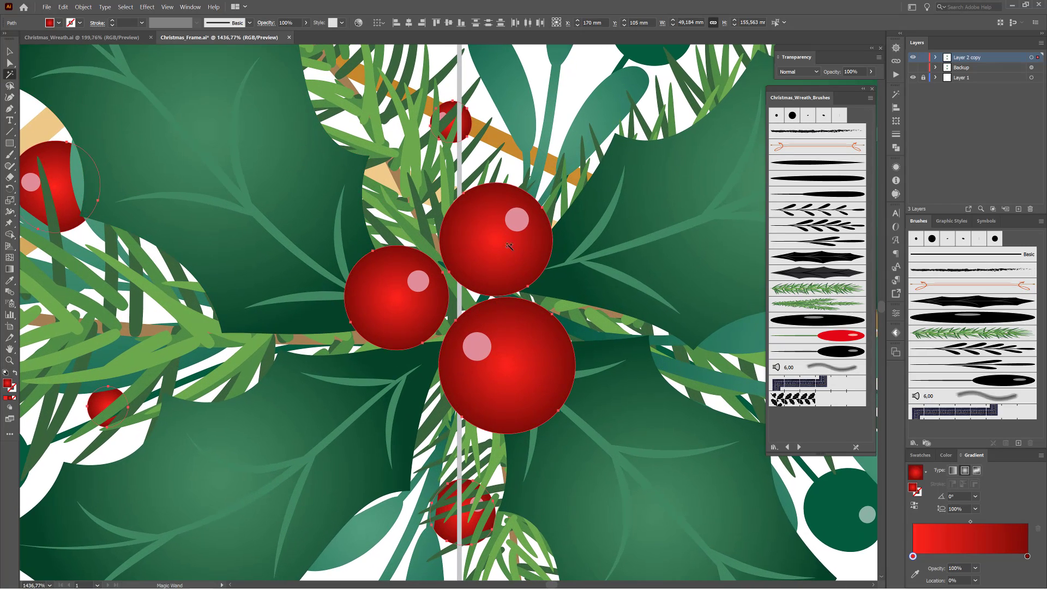
left_click(519, 221)
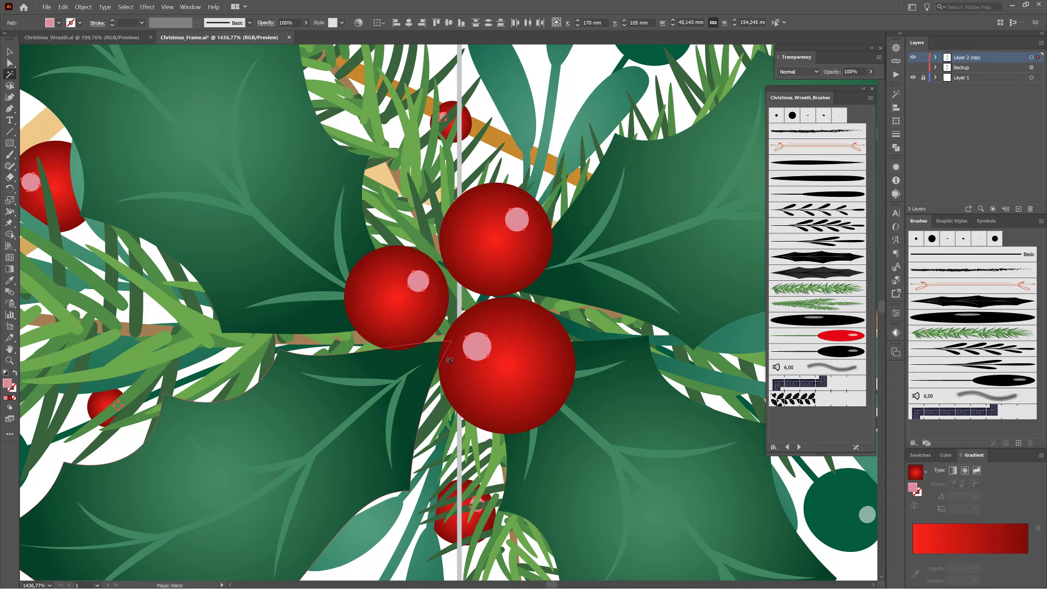
left_click(9, 281)
left_click(524, 350)
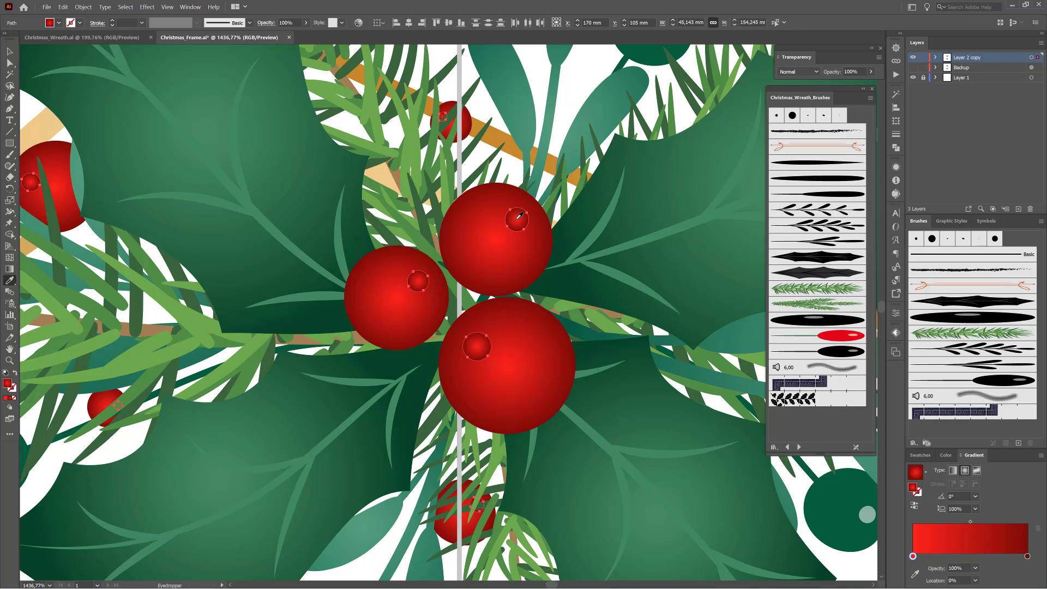
Step: Recolor the selected berry highlights by lowering their dark red's brightness to 24%
left_click(359, 23)
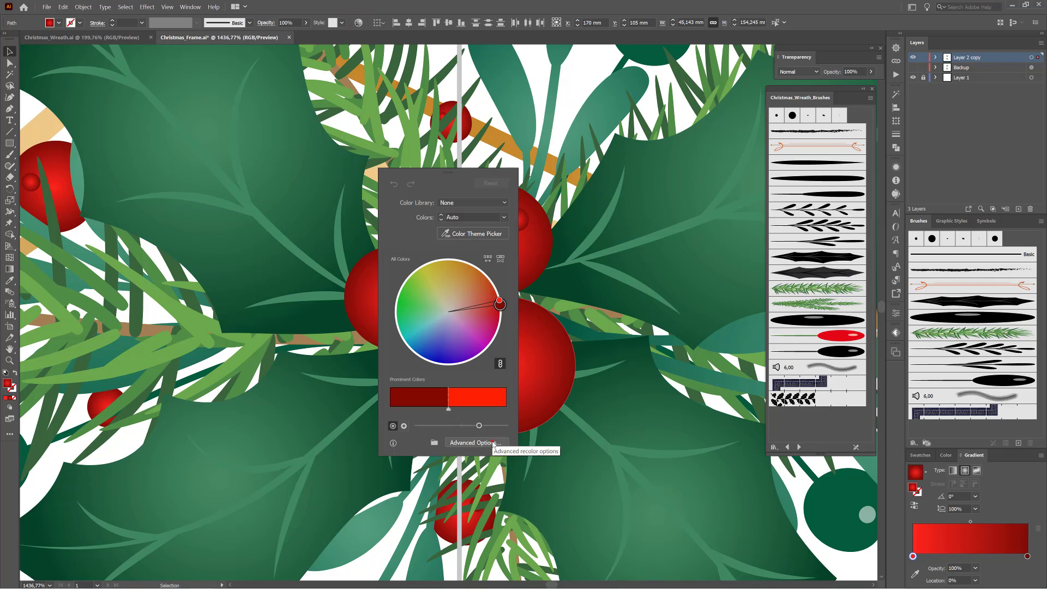
left_click(473, 442)
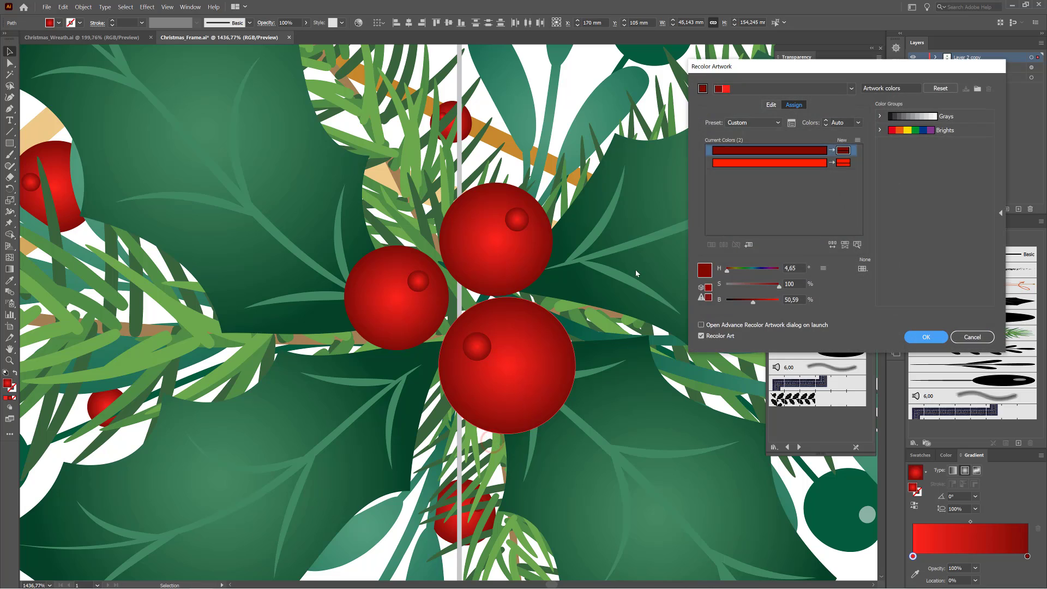
left_click(770, 104)
left_click_drag(751, 304, 739, 304)
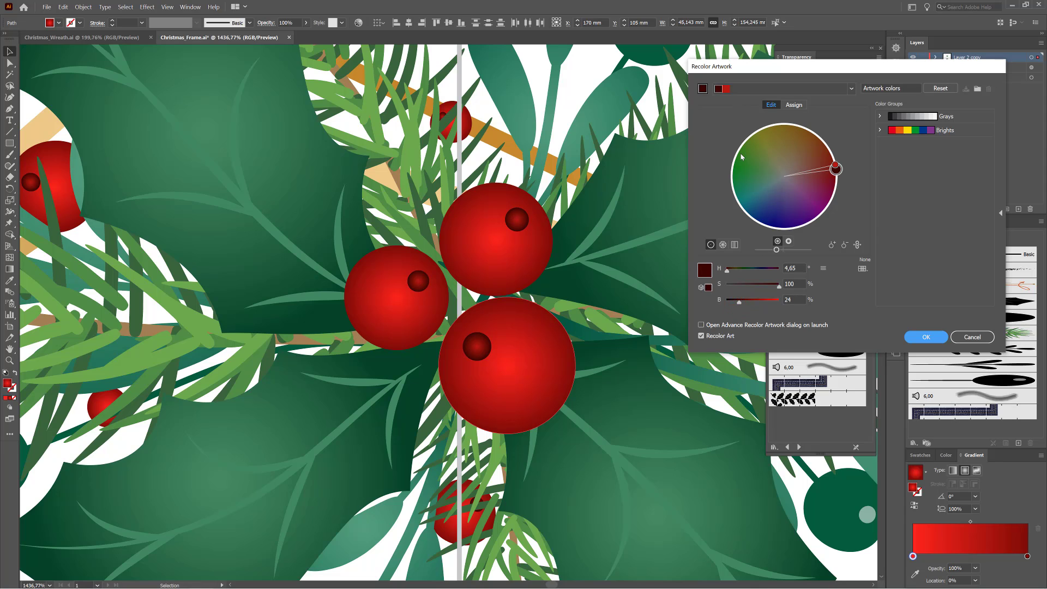
Step: Set the bright red of the berry highlights to 45% brightness, apply the recoloring and deselect the artwork
left_click(797, 104)
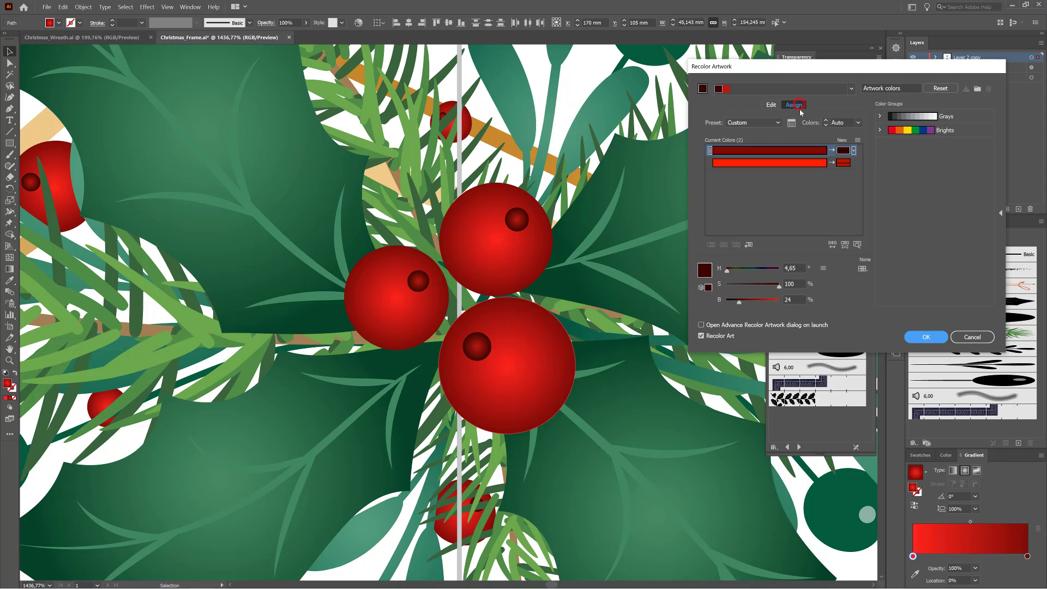
left_click(843, 163)
left_click(843, 163)
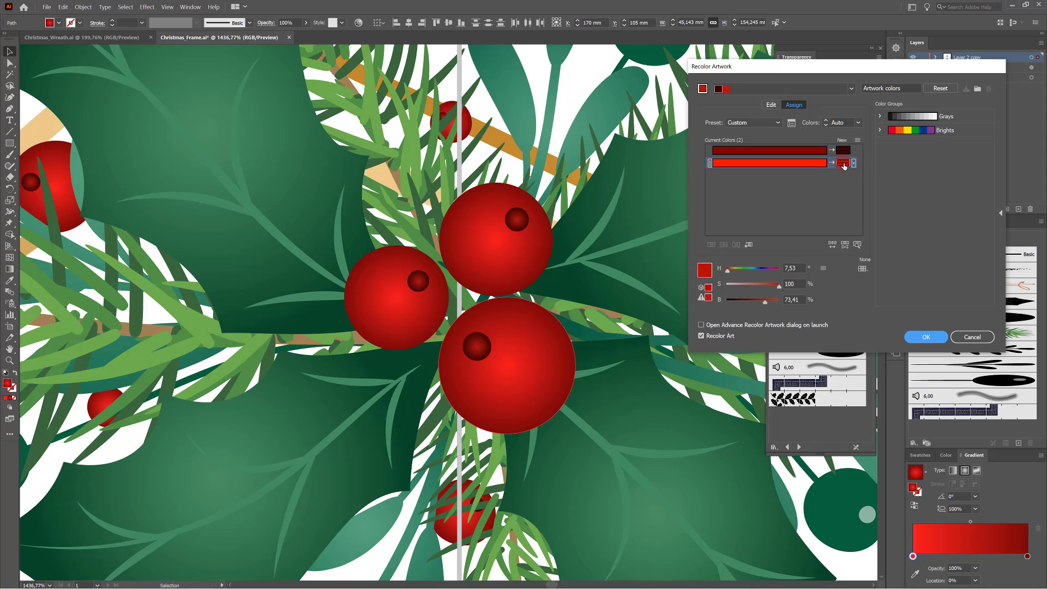
left_click_drag(766, 305, 750, 307)
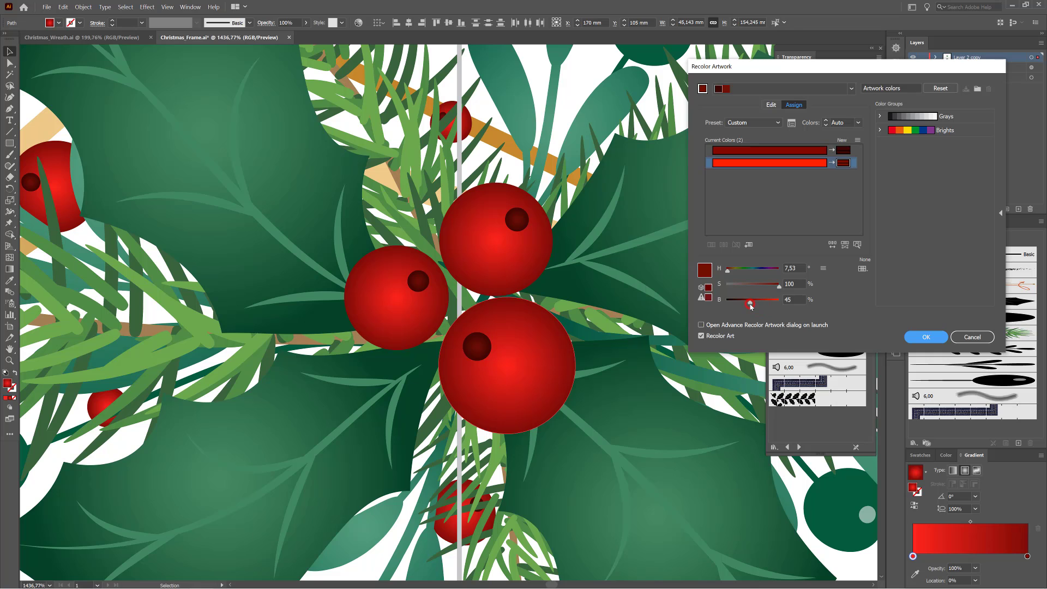
left_click(925, 337)
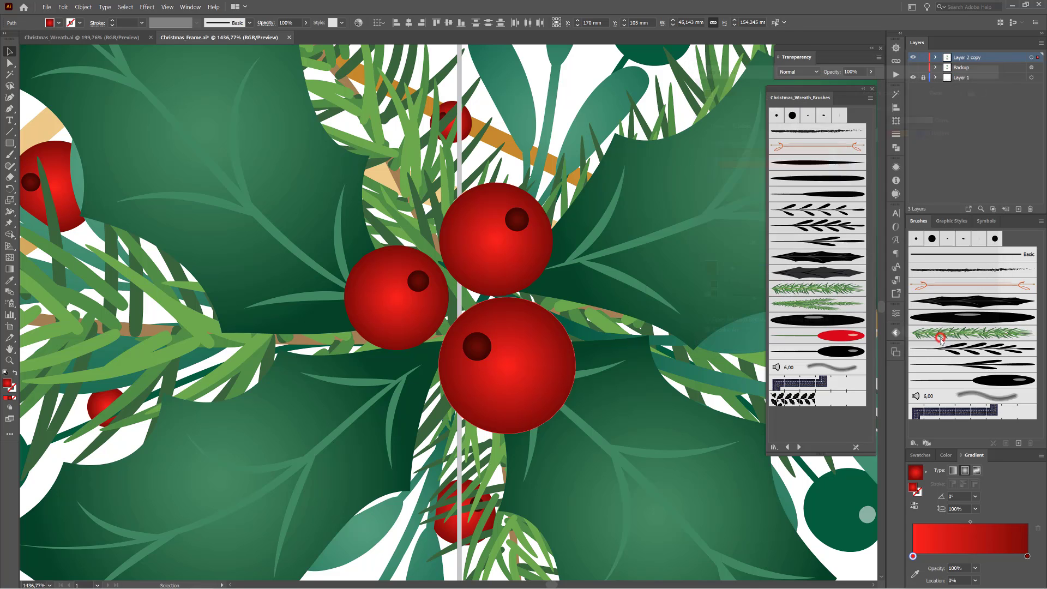
left_click(670, 294, "alt")
left_click(661, 114)
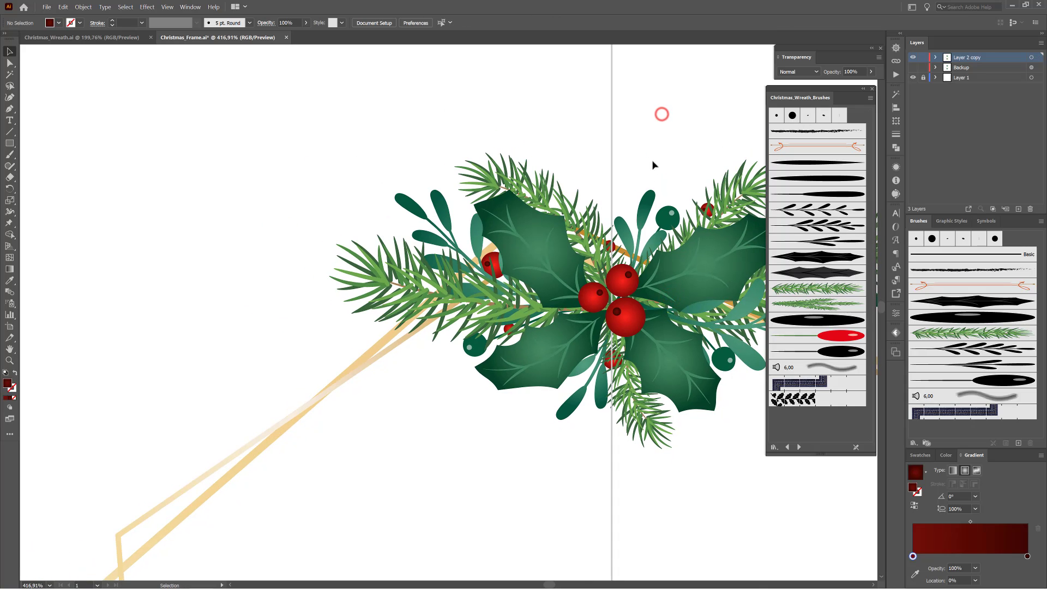
left_click_drag(667, 267, 552, 209)
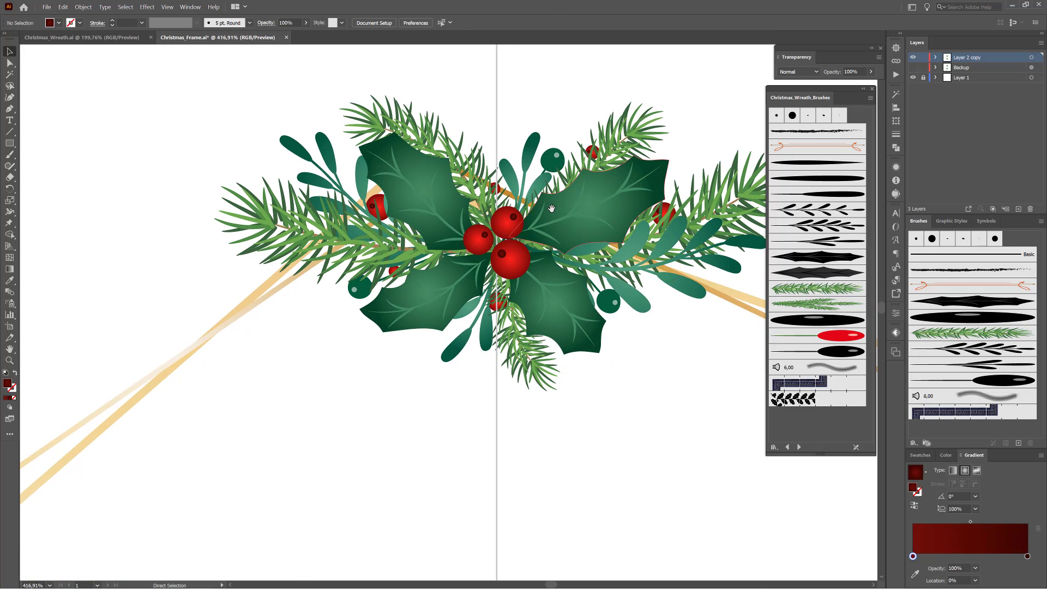
key("ctrl+0")
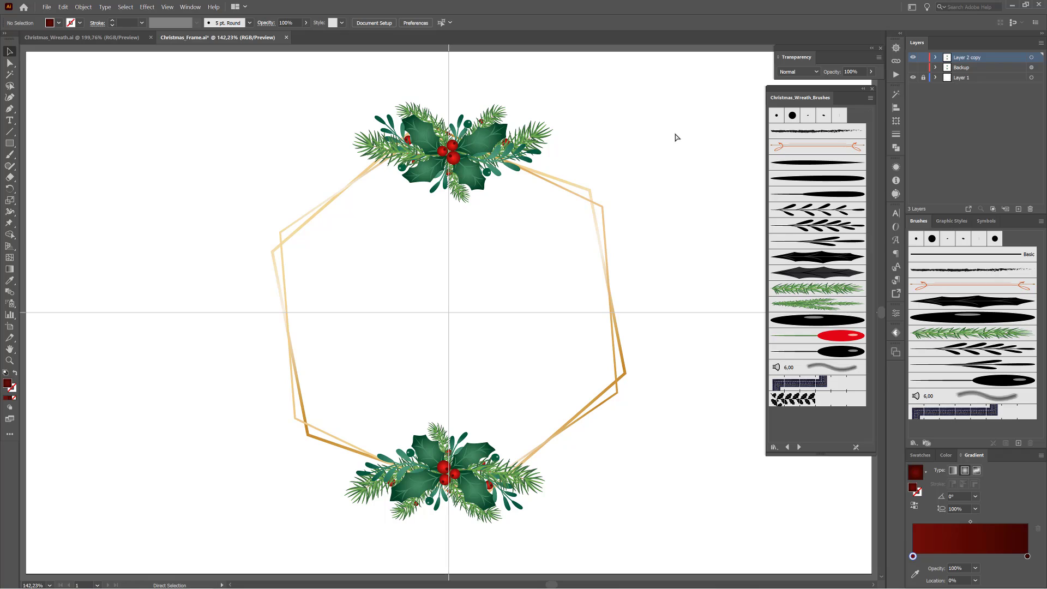
Step: Select the two crossing center guide lines with the Group Selection tool and delete them
left_click(675, 135)
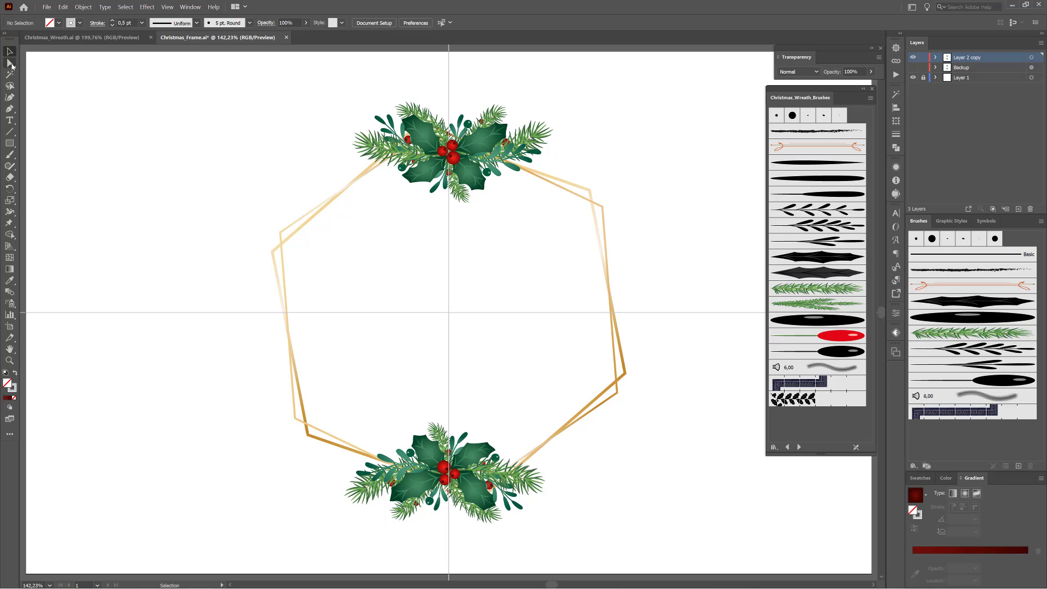
left_click_drag(10, 63, 41, 76)
left_click_drag(424, 271, 483, 357)
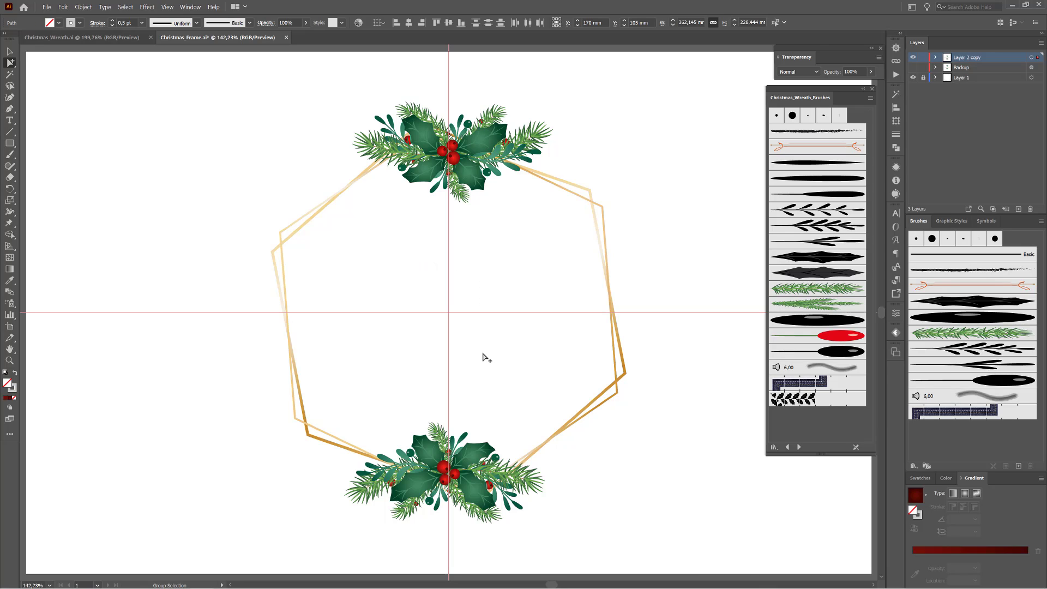
key("Delete")
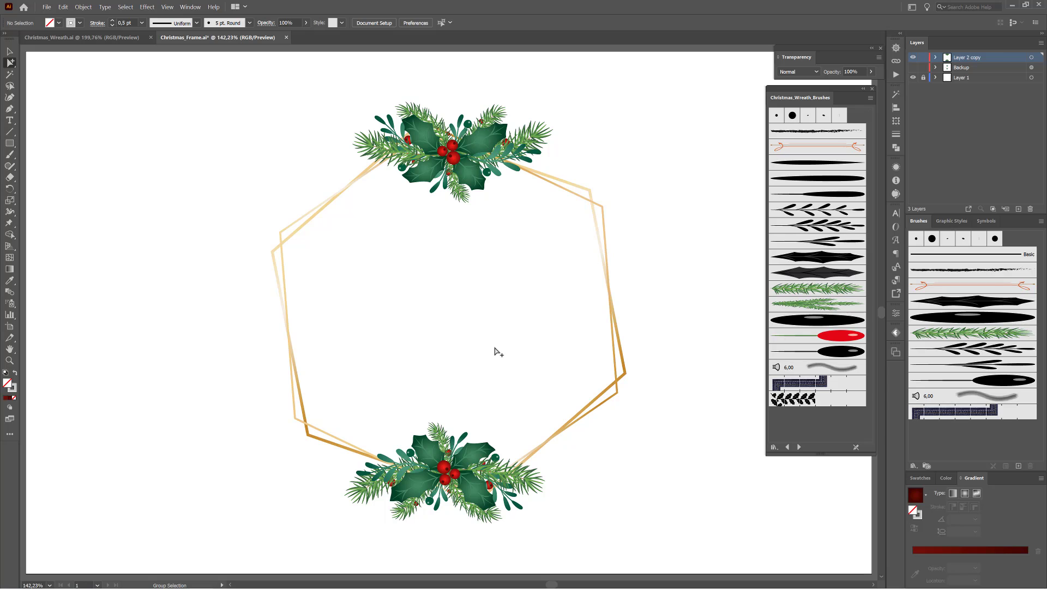
Step: Create a new layer above the frame artwork and set the Type tool's font to GoodVibrationsPro
left_click(1018, 209)
left_click(10, 120)
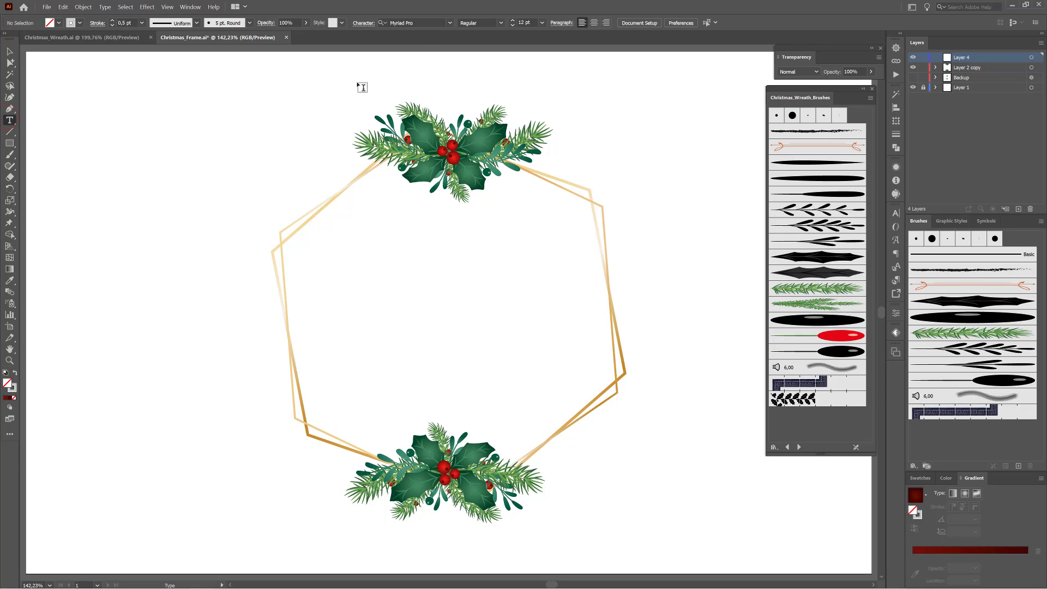
left_click(429, 22)
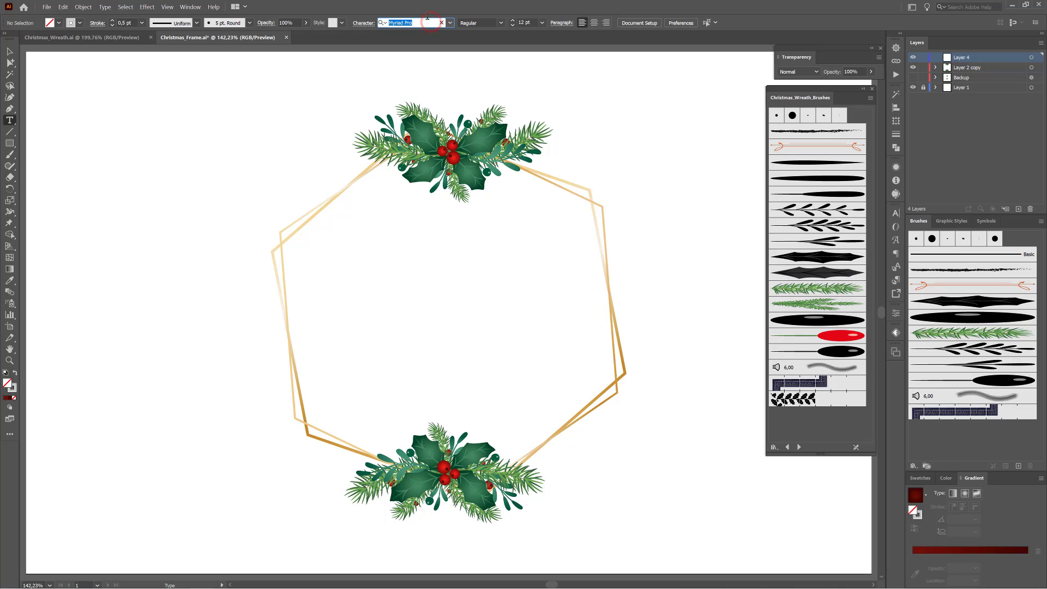
type("good")
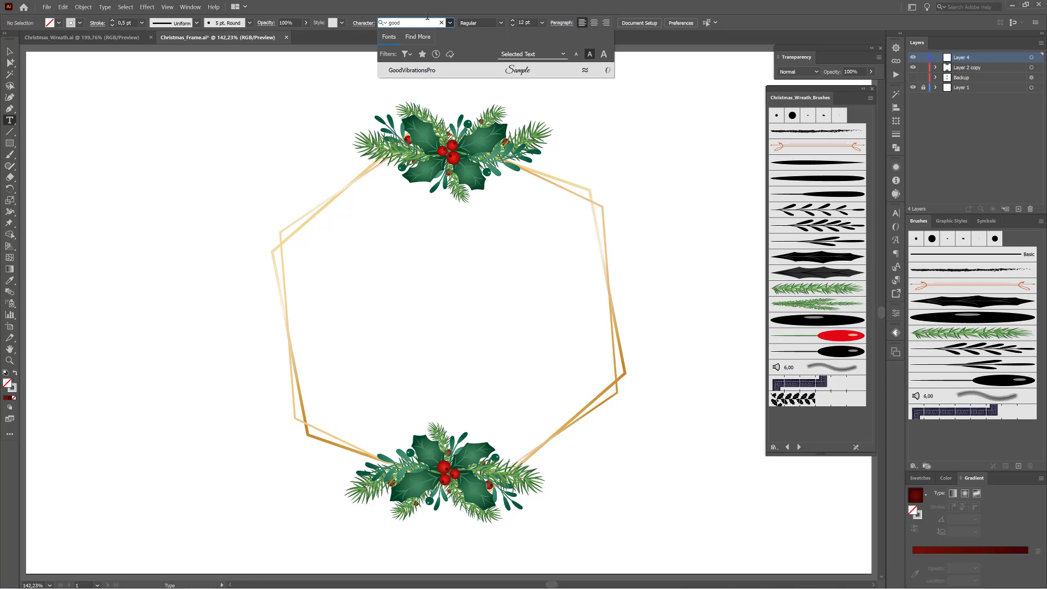
left_click(406, 70)
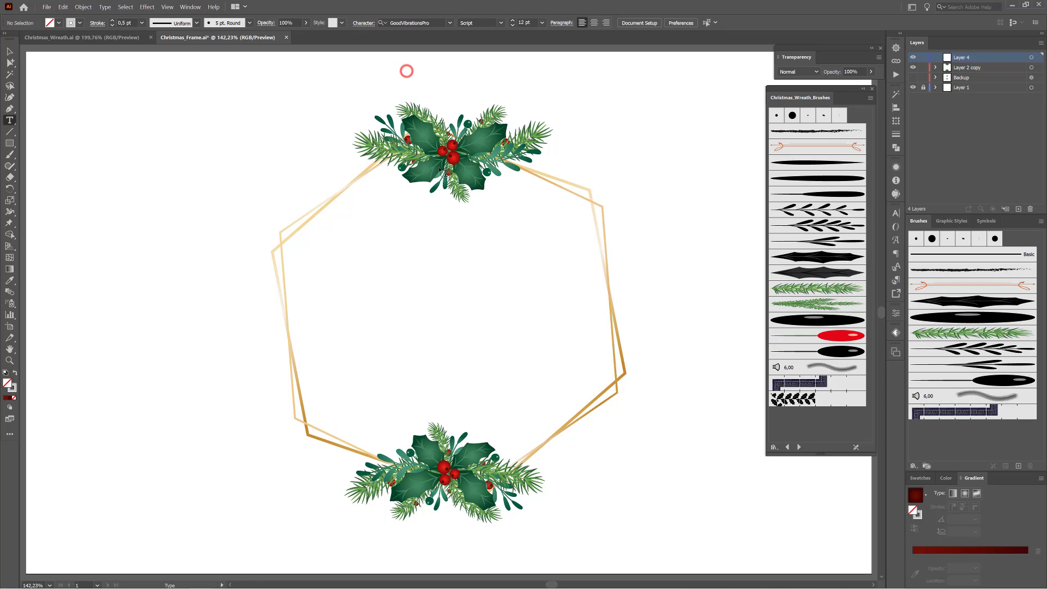
Step: Add the text "Merry Christmas" on two lines inside the hexagon frame at a font size of 60 pt
left_click(363, 271)
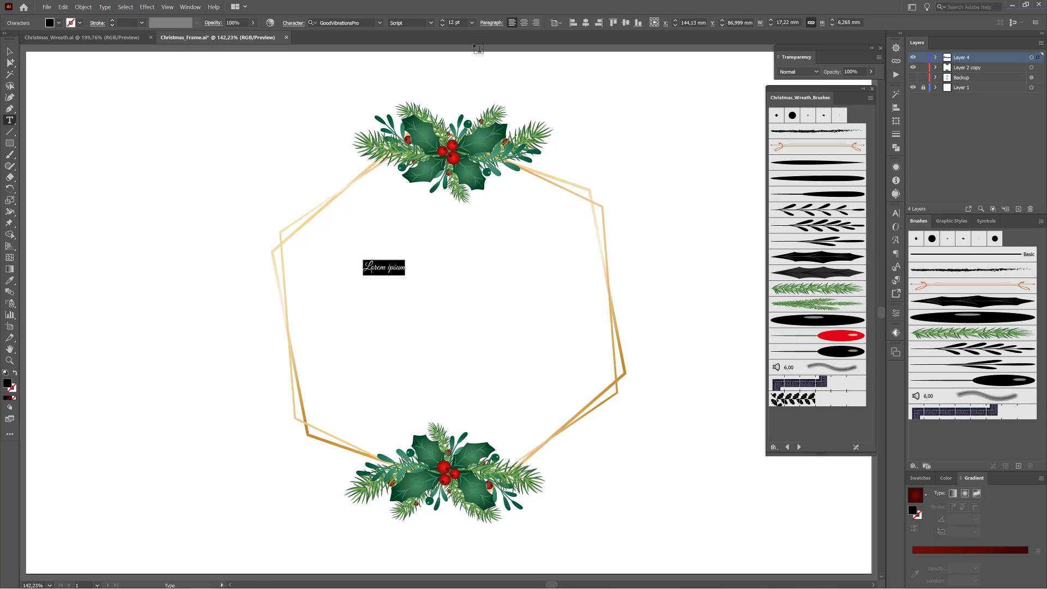
left_click(472, 23)
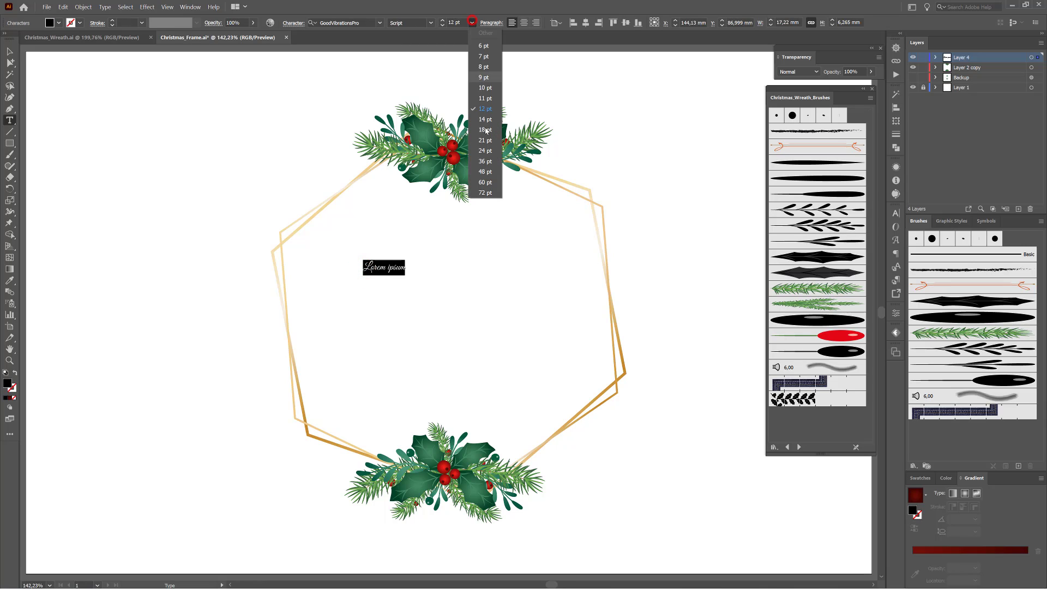
left_click(485, 184)
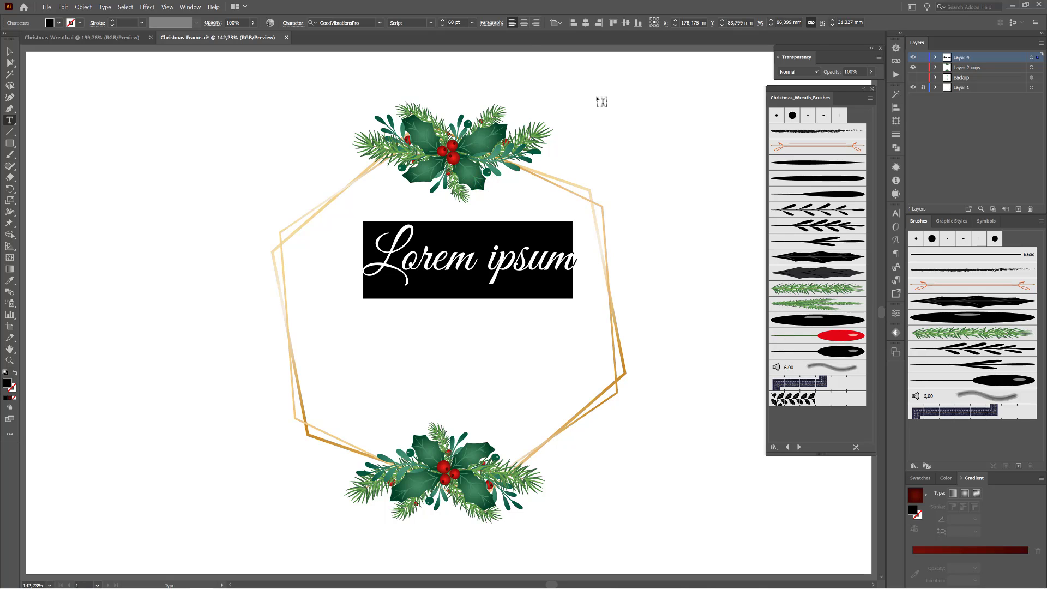
type("Merry")
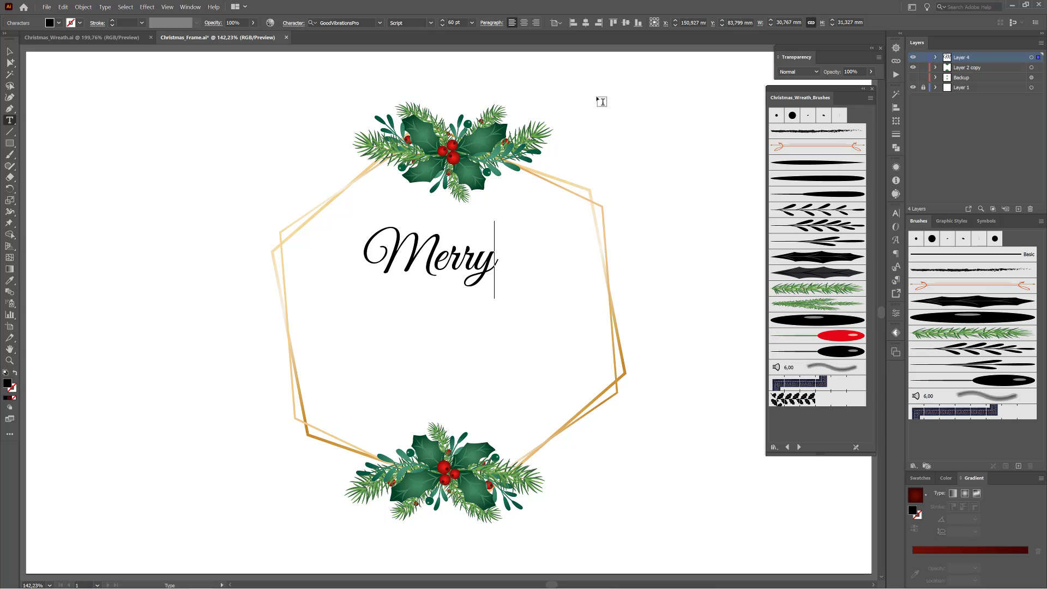
key("Return")
type("Christ")
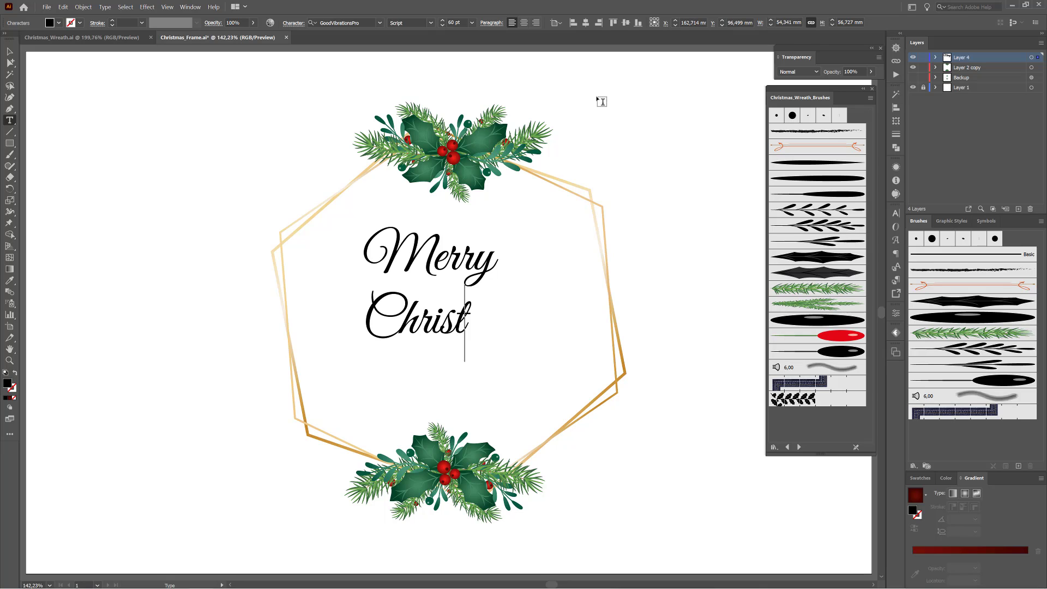
type("mas")
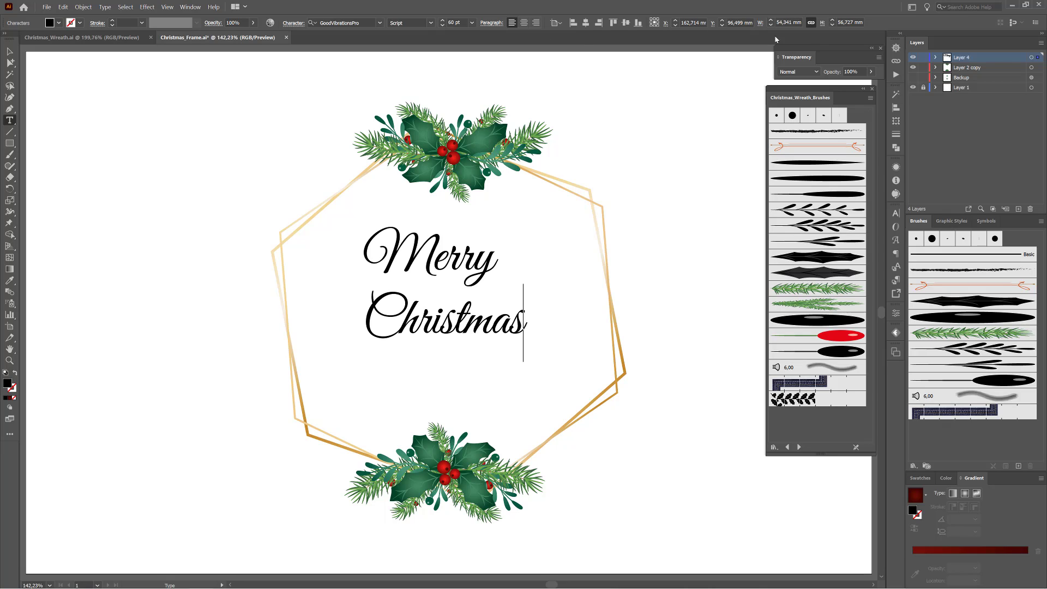
Step: Center-align the two text lines and center the text block horizontally and vertically on the artboard
left_click(1031, 57)
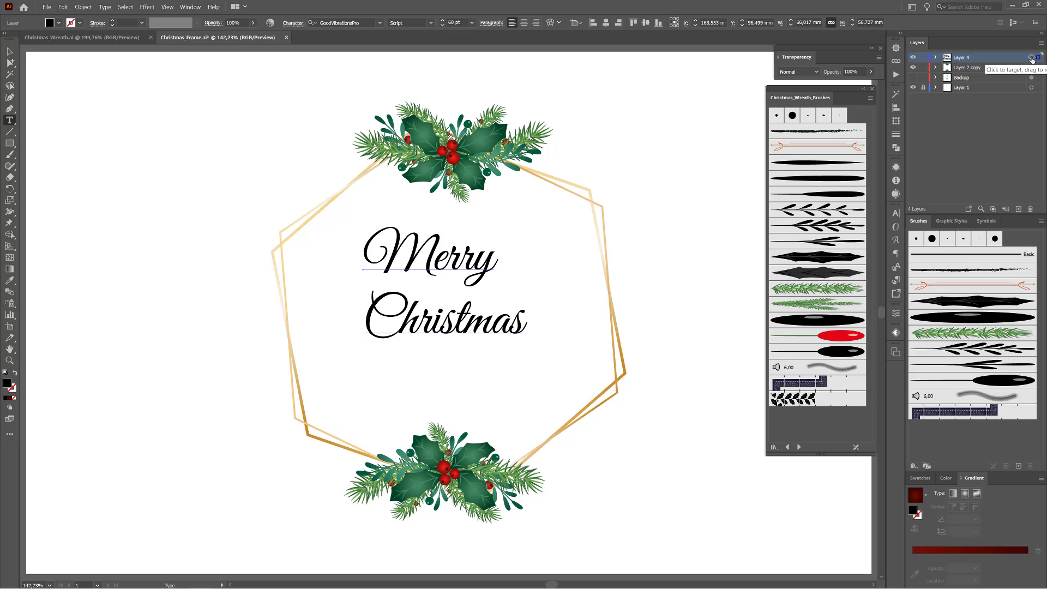
left_click(524, 24)
key("shift+Right")
key("shift+Right")
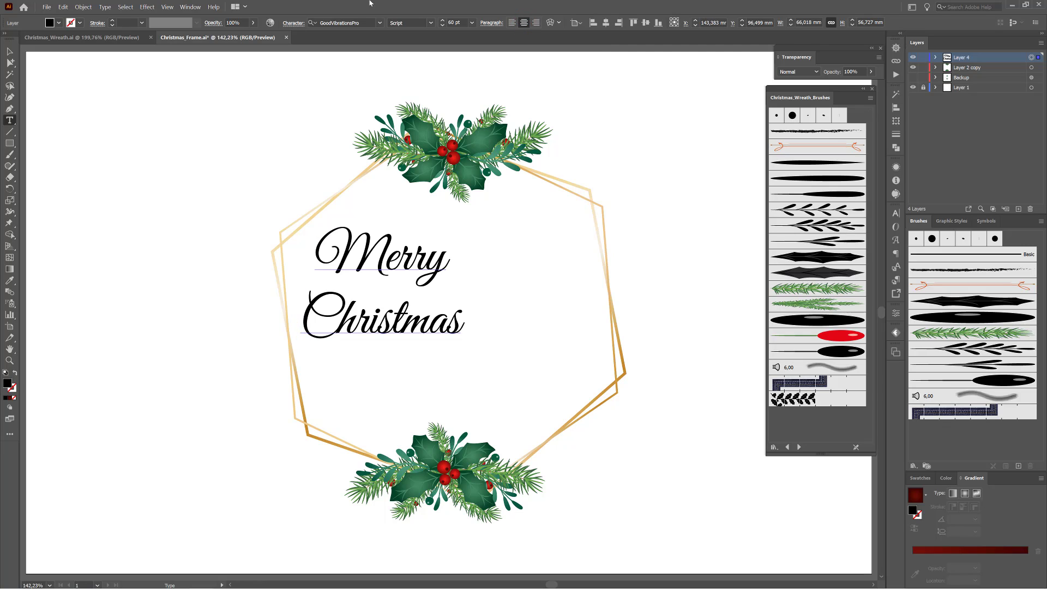
left_click(606, 24)
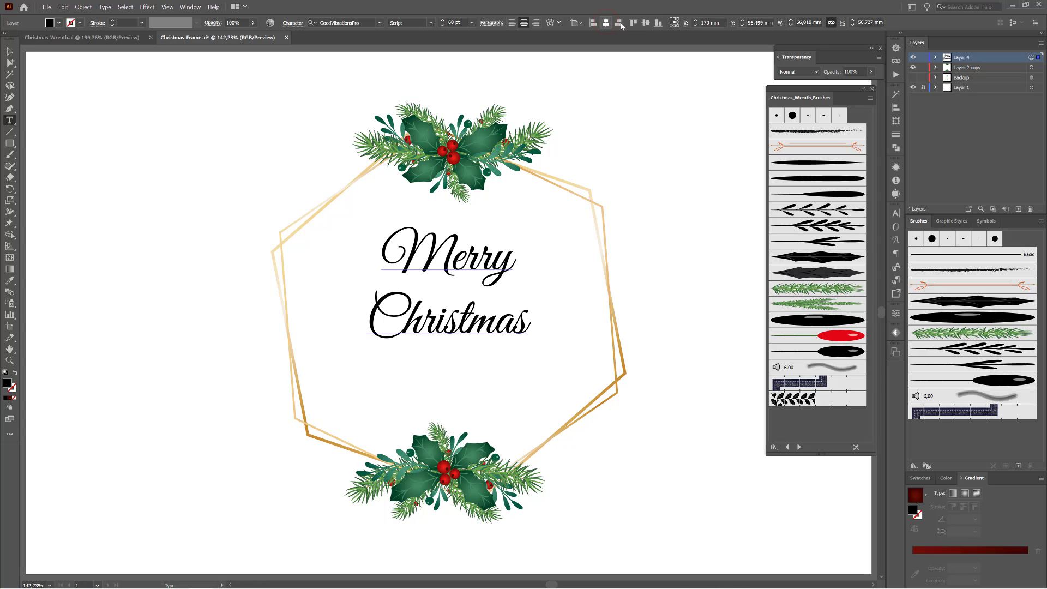
left_click(646, 23)
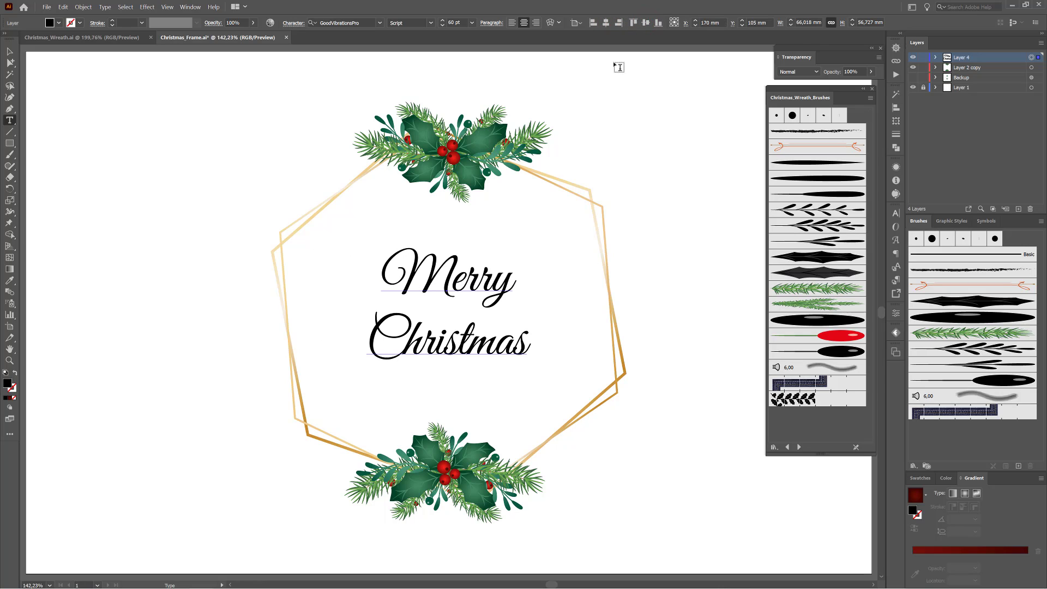
Step: Increase the font size of the "Merry Christmas" text to 80 pt
left_click(443, 21)
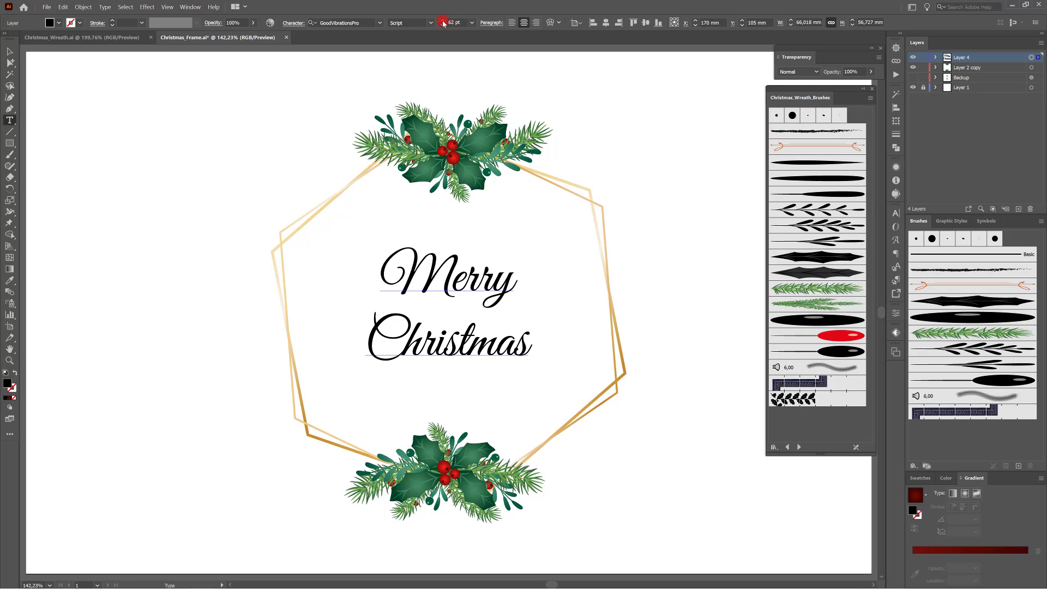
left_click(442, 21)
left_click(443, 21)
left_click(443, 21)
left_click(444, 22)
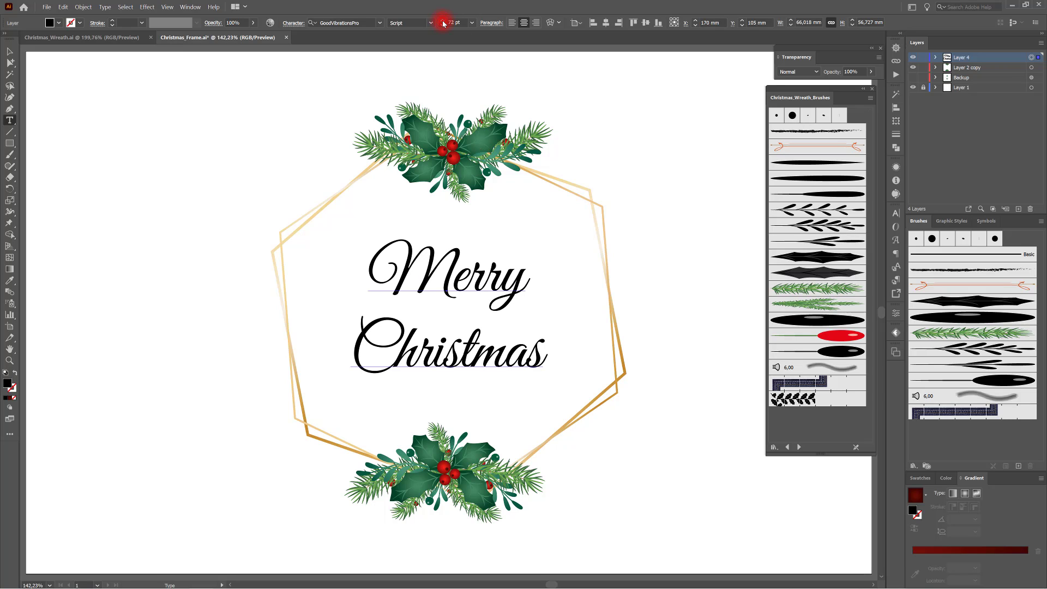
left_click(443, 23)
left_click(443, 23)
left_click(443, 22)
left_click(442, 20)
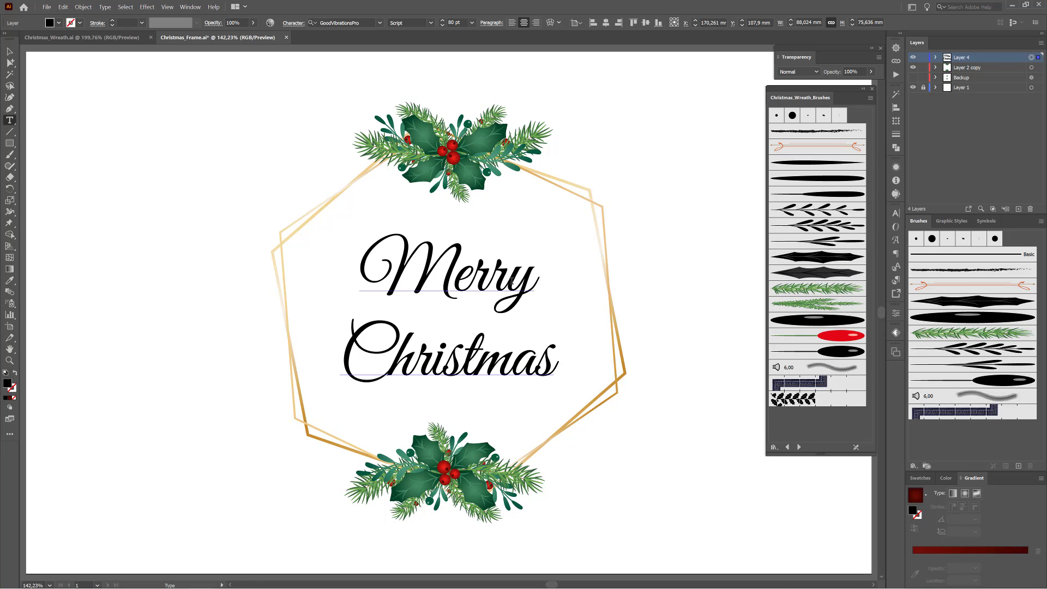
Step: Convert the "Merry Christmas" text to outlines and unite the overlapping letter shapes with Pathfinder
left_click(104, 7)
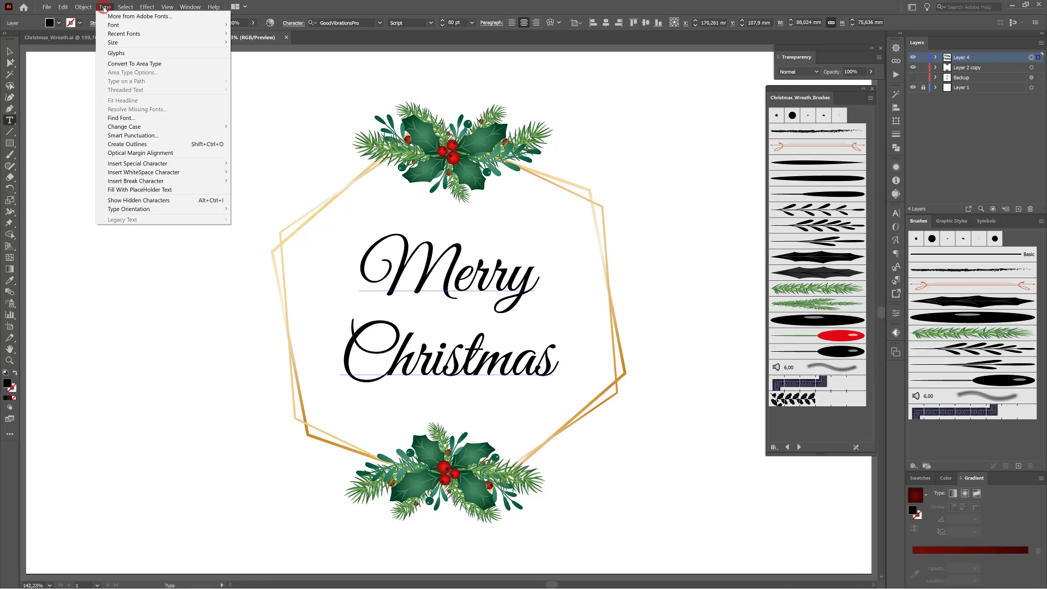
left_click(139, 145)
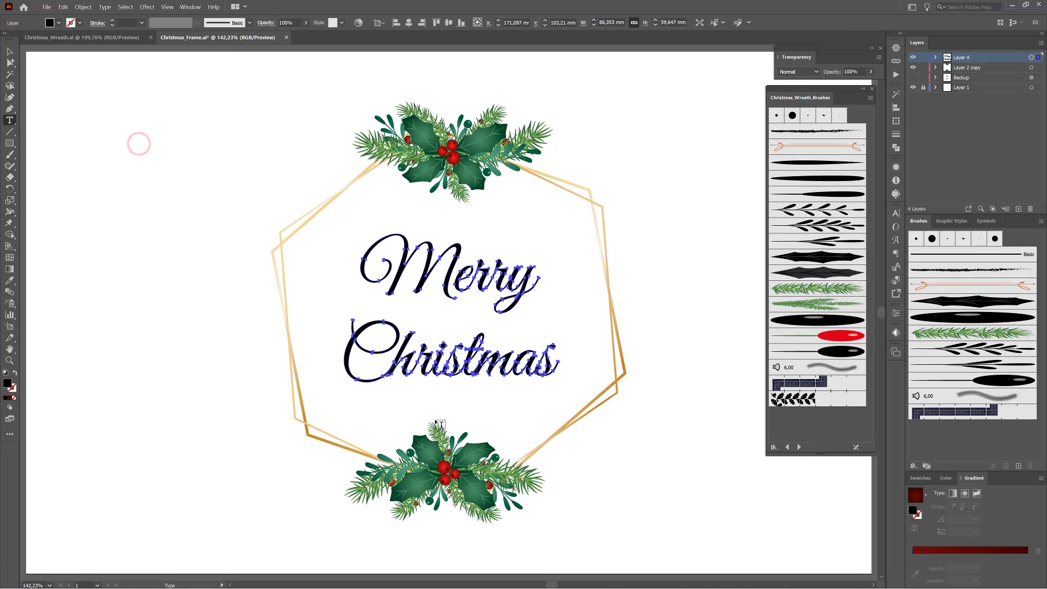
key("ctrl+space")
left_click_drag(535, 384, 562, 351)
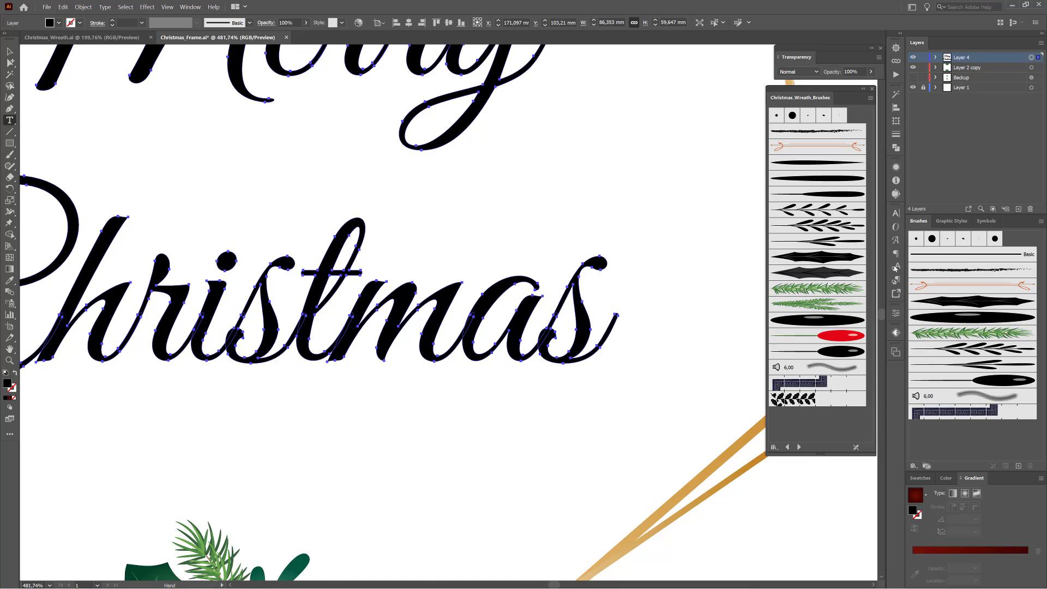
left_click(896, 147)
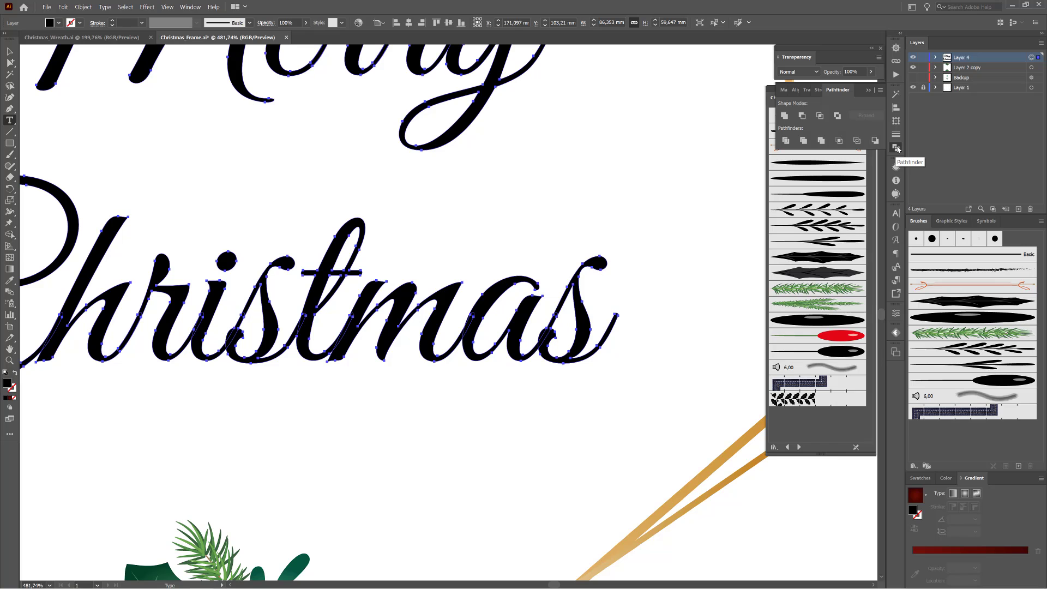
left_click(784, 116)
key("ctrl+space")
left_click_drag(628, 216, 565, 182)
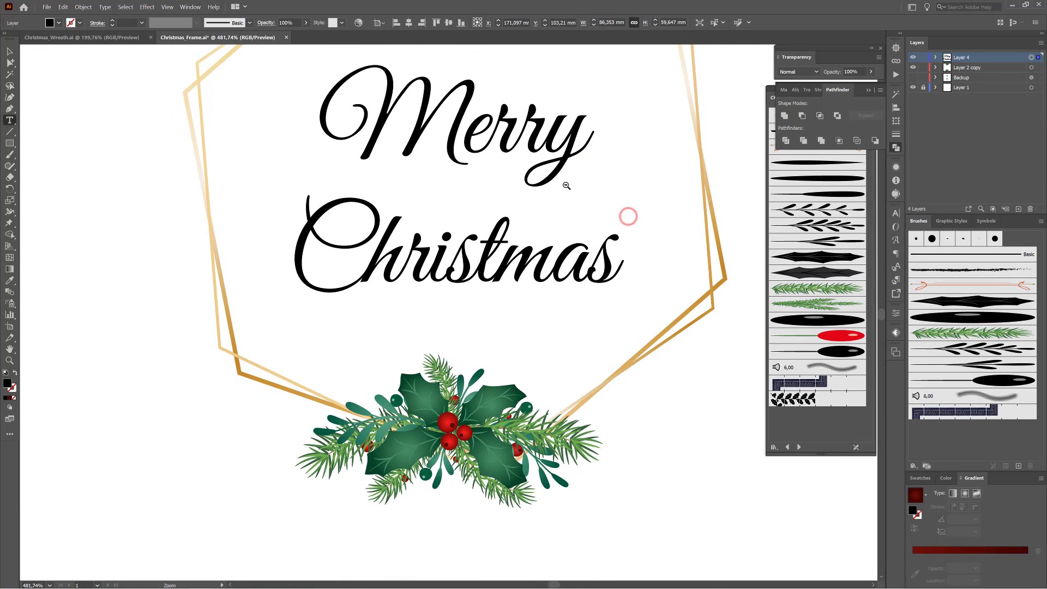
Step: Fill the outlined "Merry Christmas" lettering with the red gradient sampled from a berry in the lower bouquet and hide the selection edges
left_click_drag(530, 132, 532, 197)
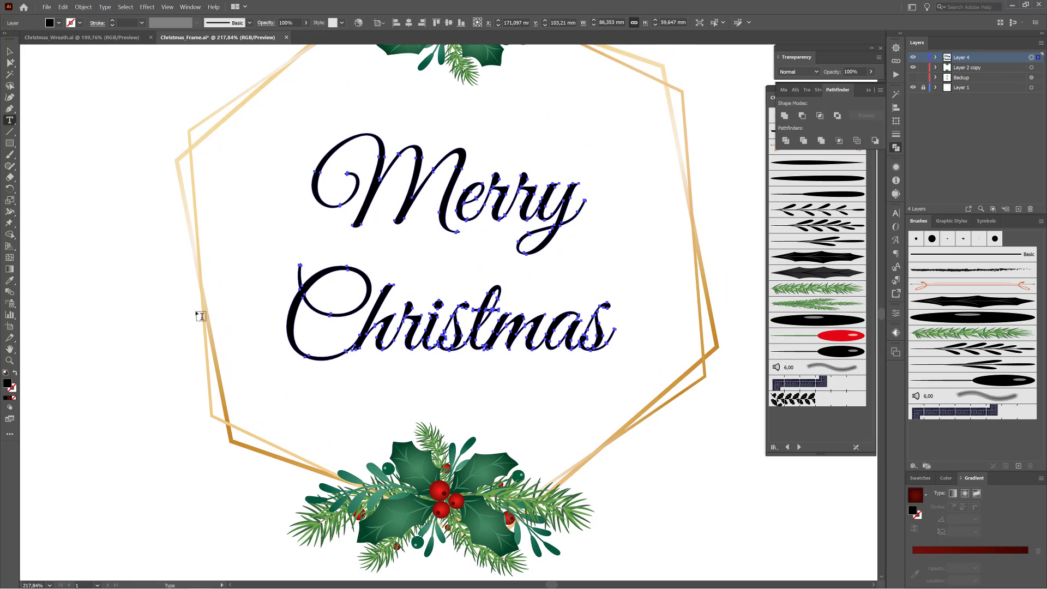
left_click(10, 280)
left_click(440, 484)
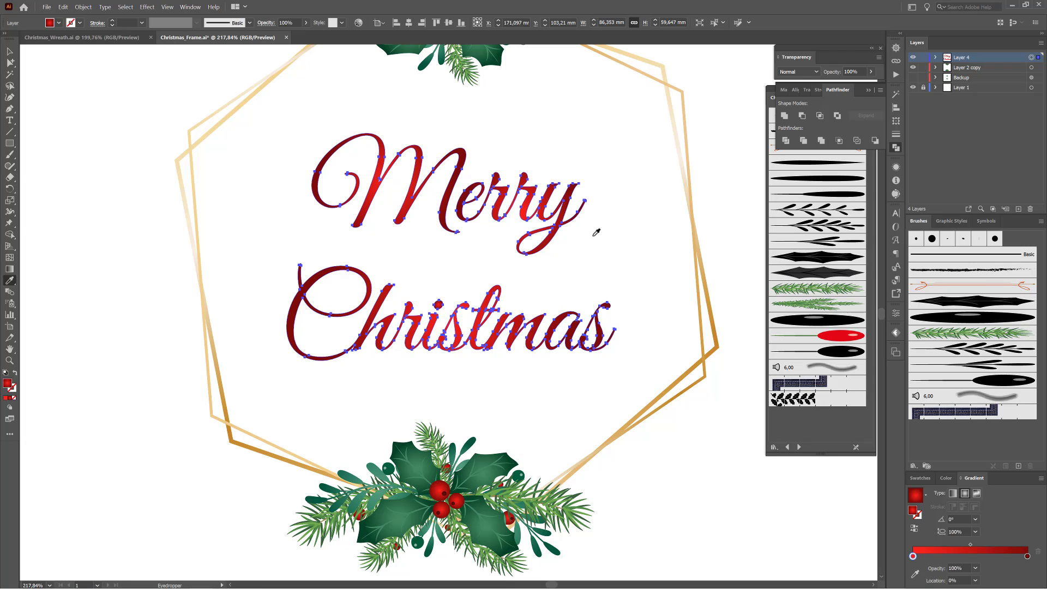
left_click(167, 7)
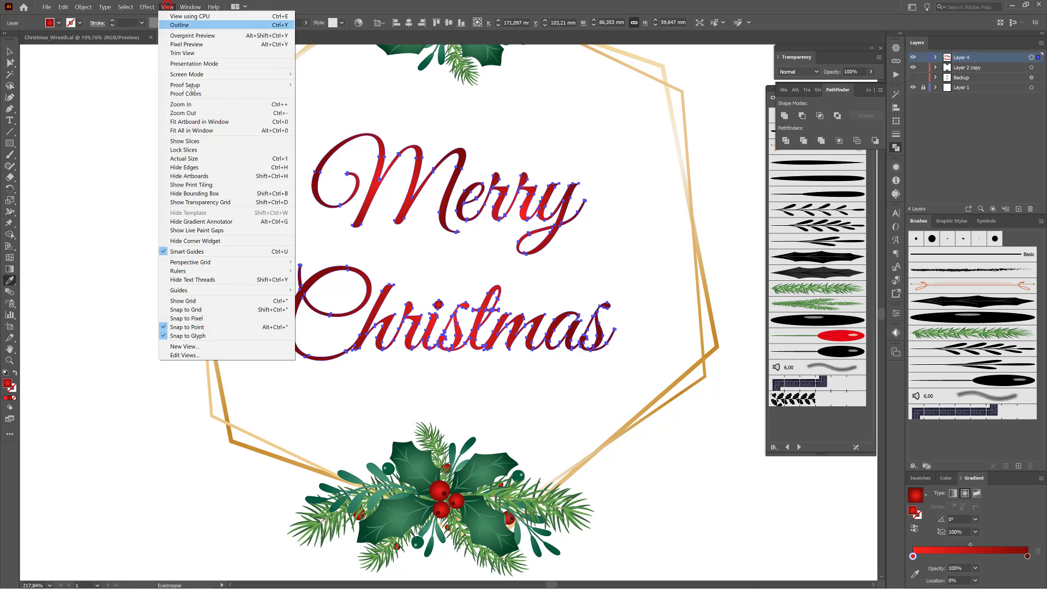
left_click(190, 167)
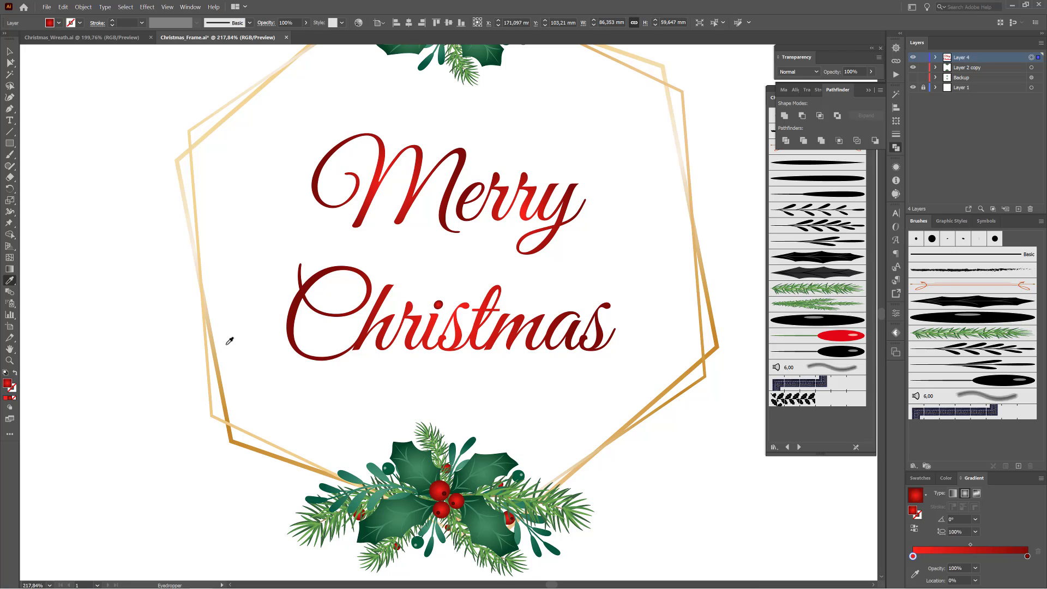
Step: Try one continuous red gradient across both words, first diagonally and finally straight down from above "Merry" to below "Christmas"
left_click(10, 269)
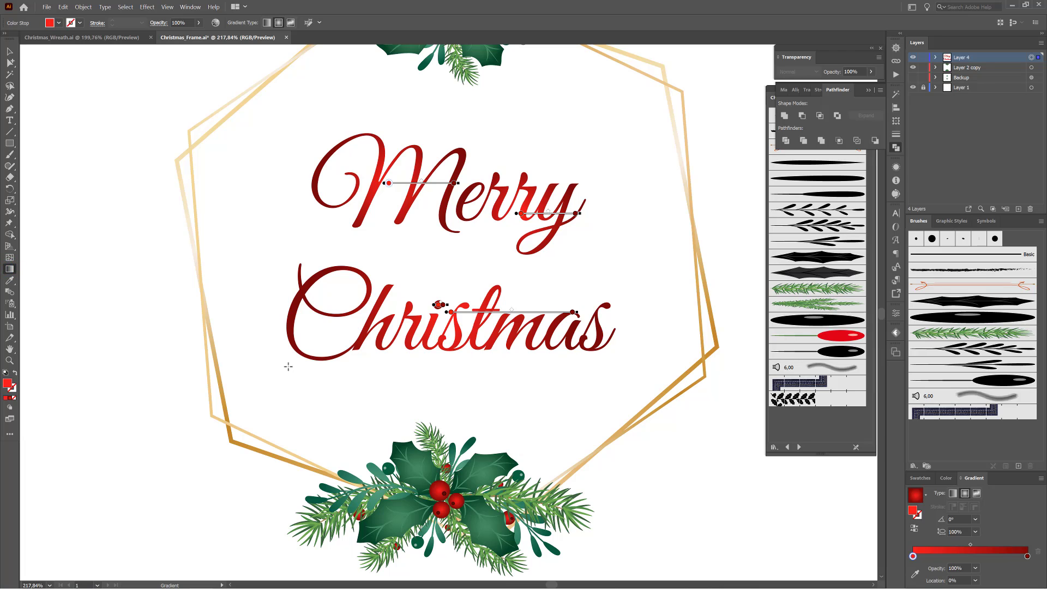
left_click_drag(284, 369, 684, 113)
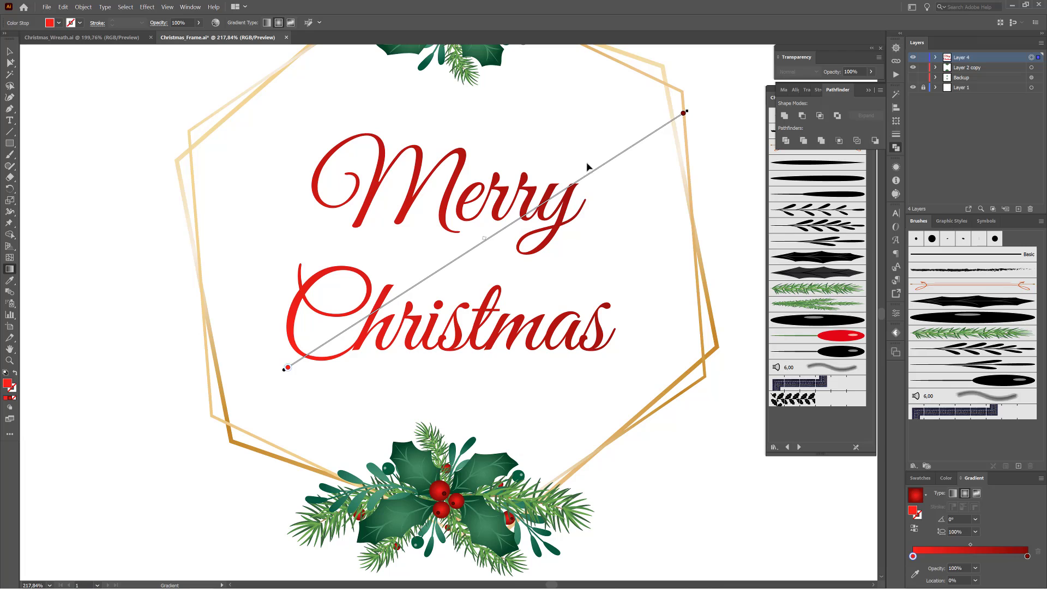
left_click_drag(450, 120, 452, 387)
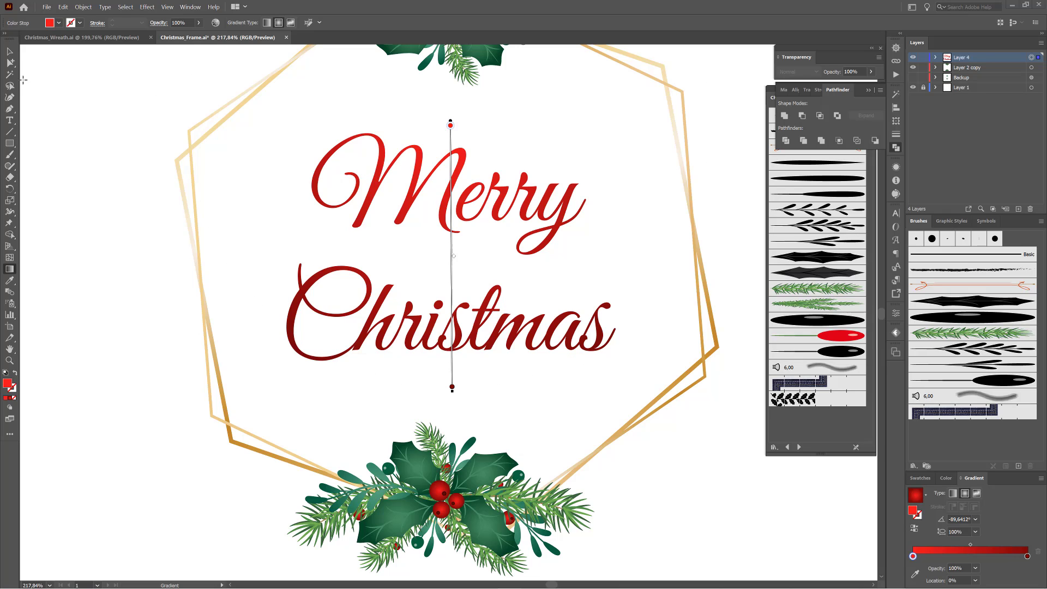
Step: Give only the word "Merry" a linear gradient running vertically from bright red at its top to dark red at its bottom
left_click(11, 64)
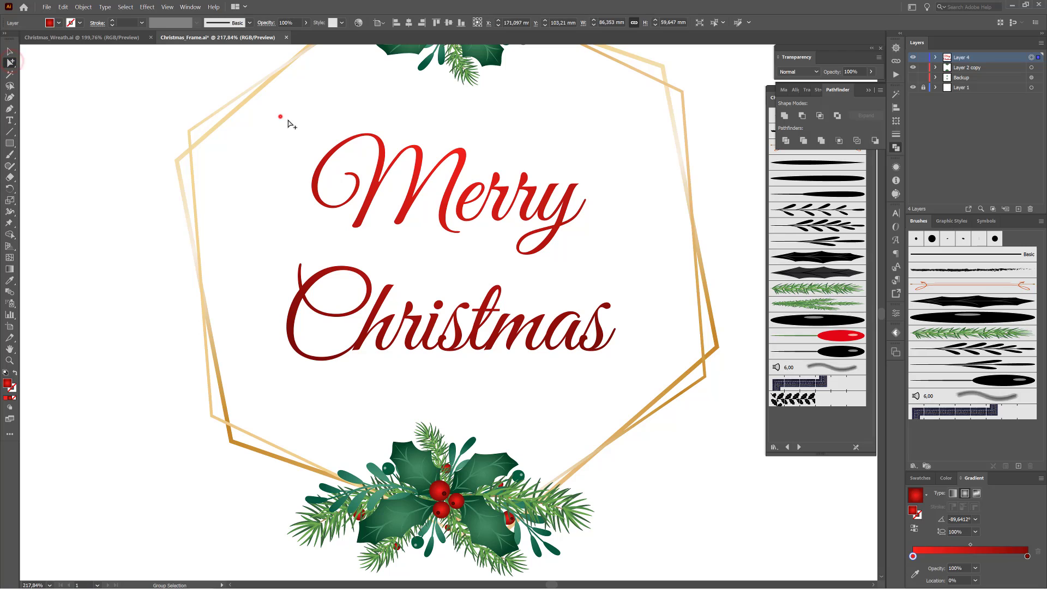
left_click_drag(280, 116, 636, 234)
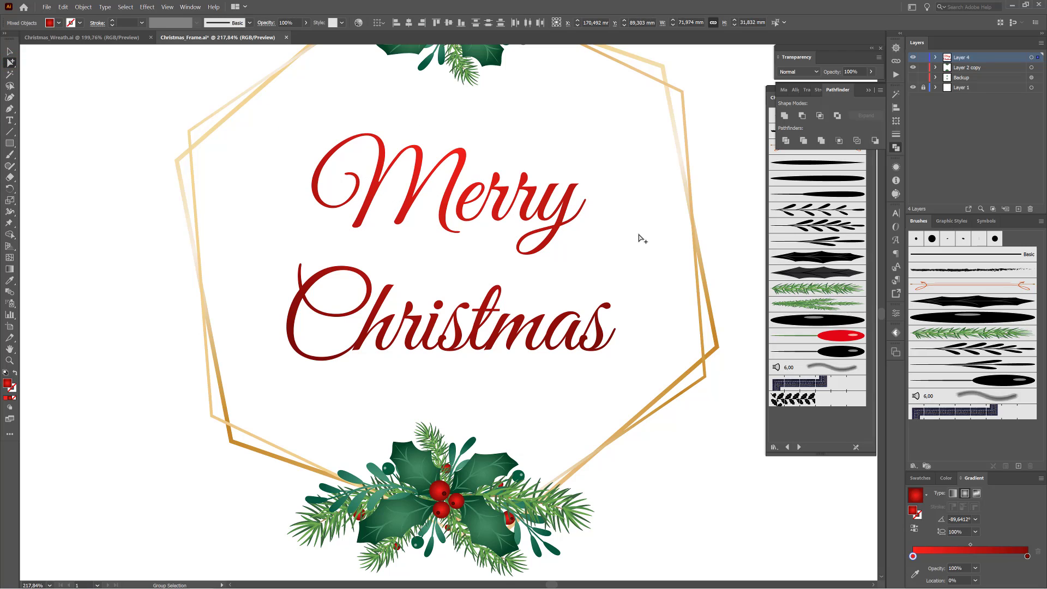
left_click(9, 269)
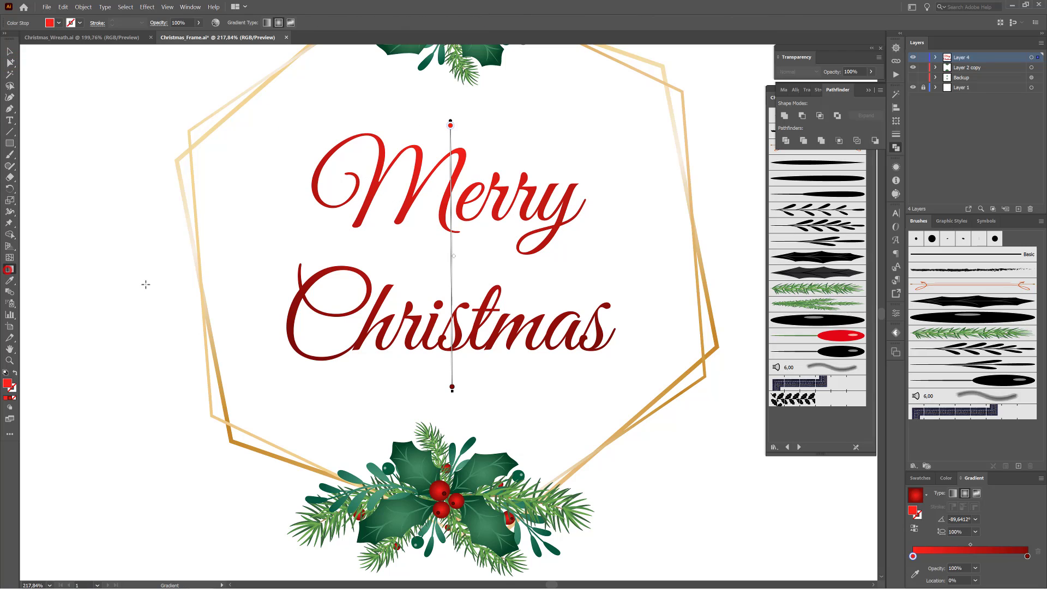
left_click_drag(484, 128, 481, 285)
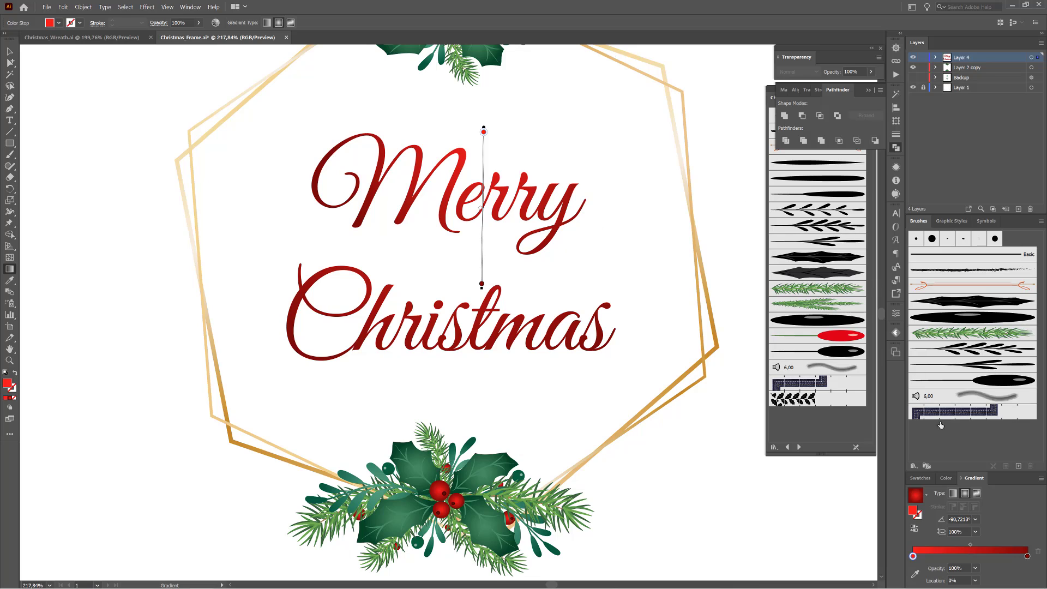
left_click(953, 494)
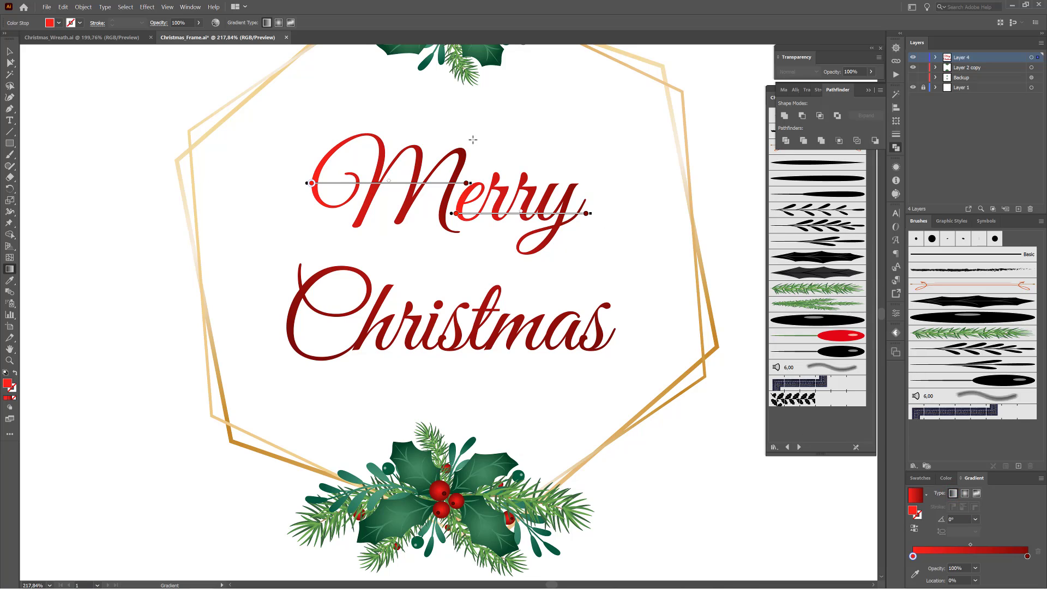
left_click_drag(469, 131, 468, 243)
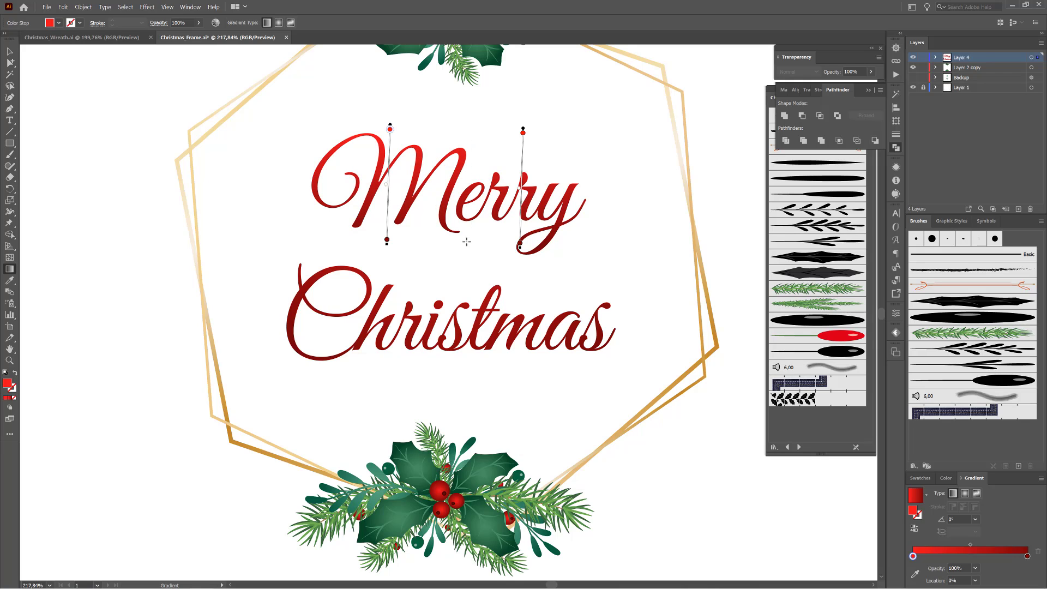
Step: Apply a vertical linear gradient to only the word "Christmas", bright red above and dark red below, and deselect the lettering
left_click(10, 63)
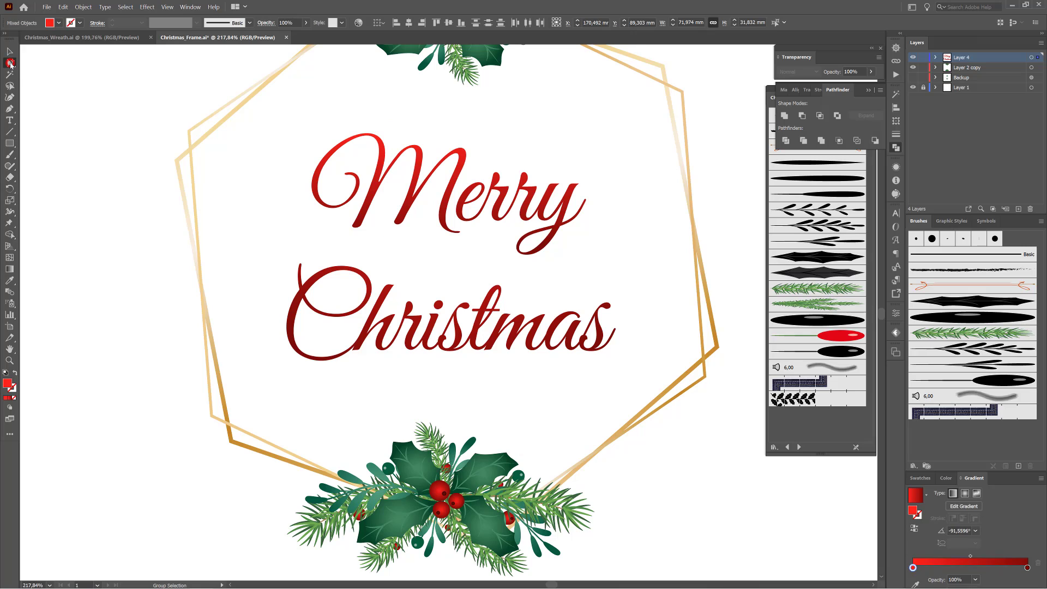
left_click_drag(266, 266, 632, 368)
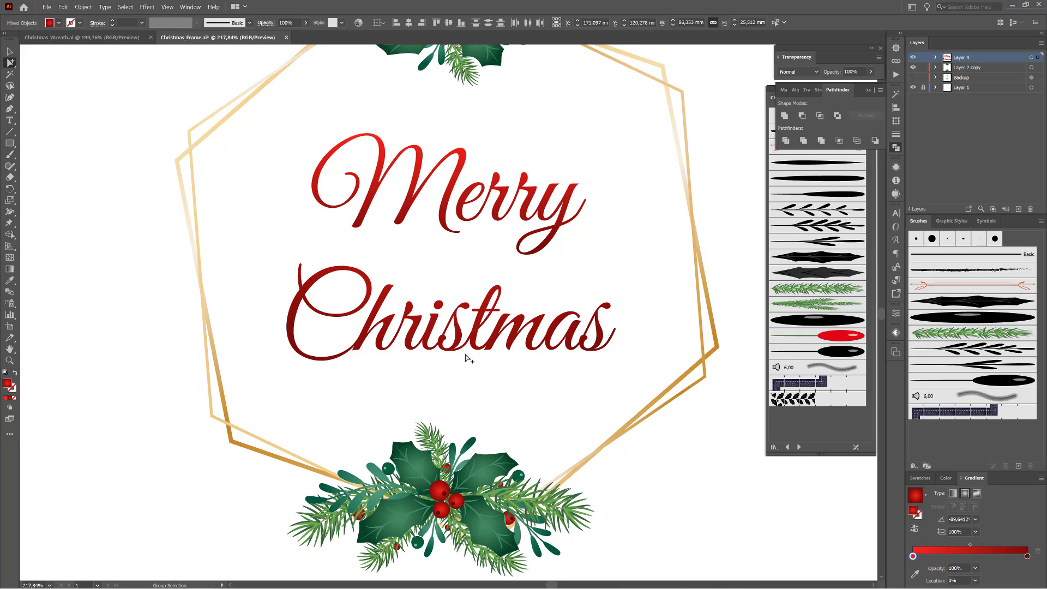
left_click(9, 269)
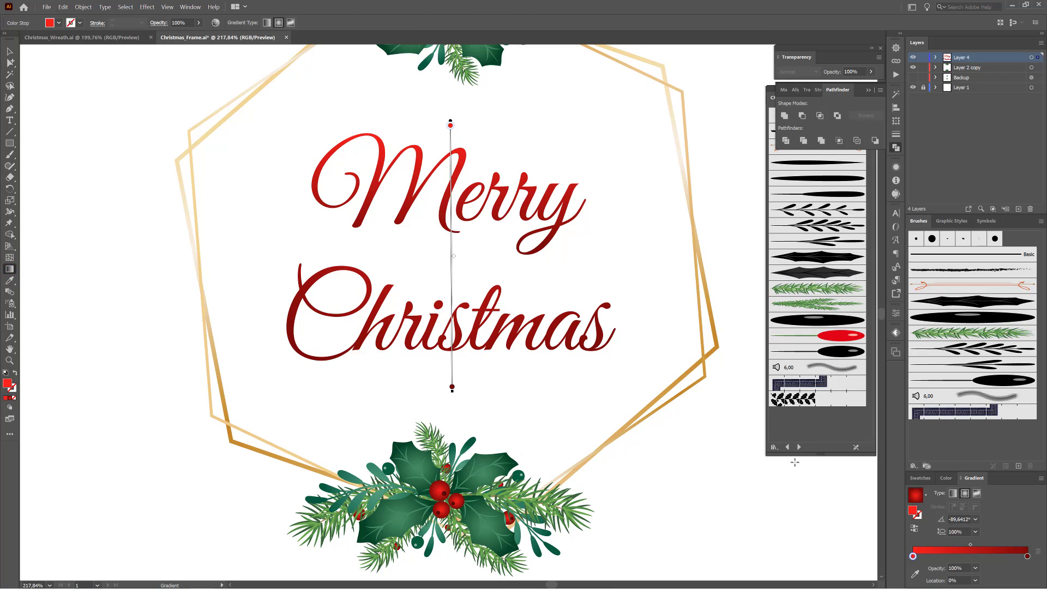
left_click(953, 493)
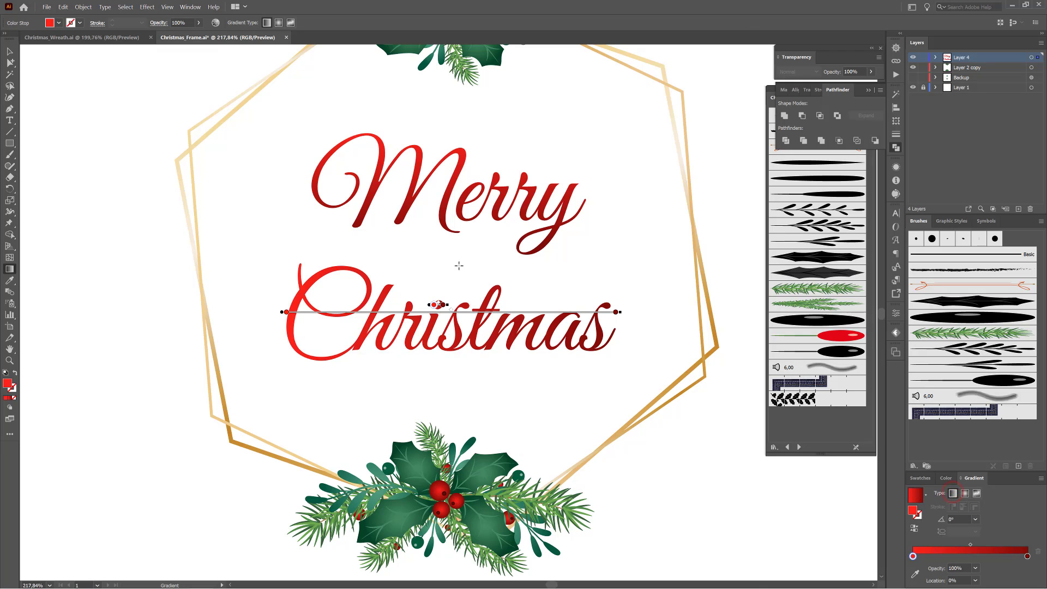
left_click_drag(457, 254, 458, 359)
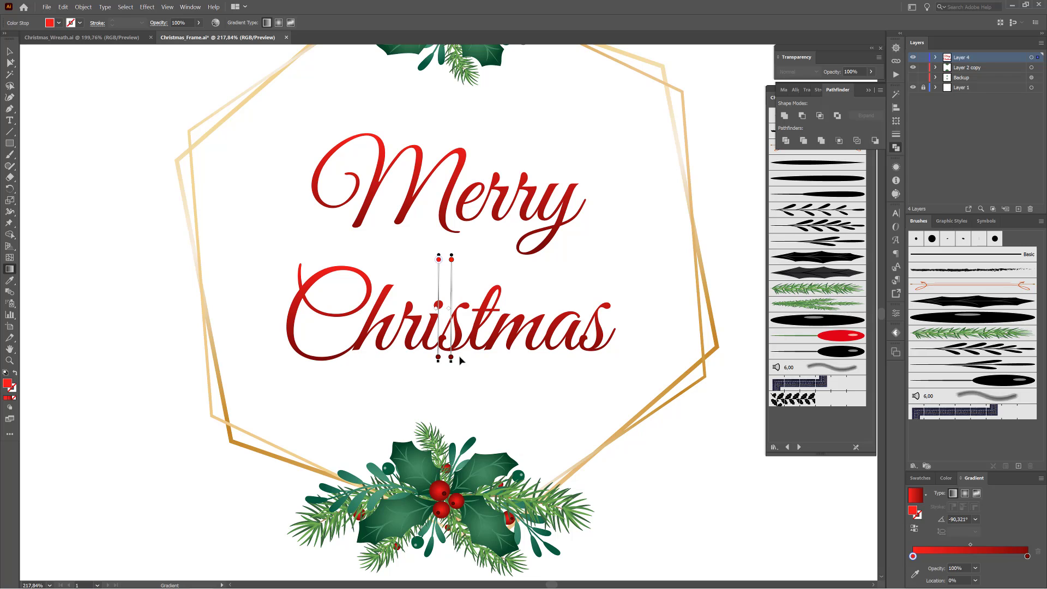
key("ctrl+0")
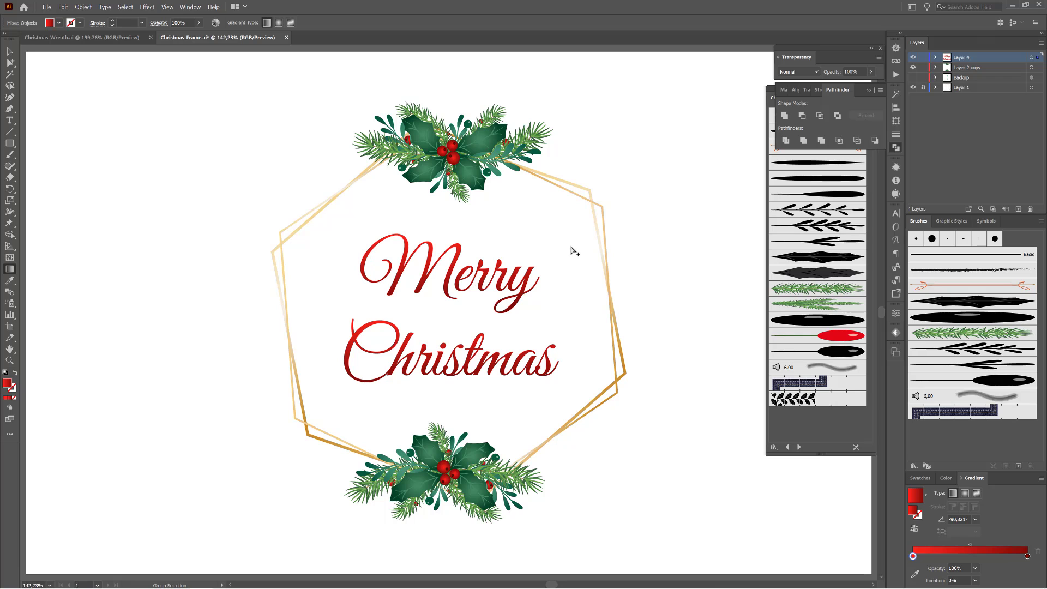
left_click(682, 131)
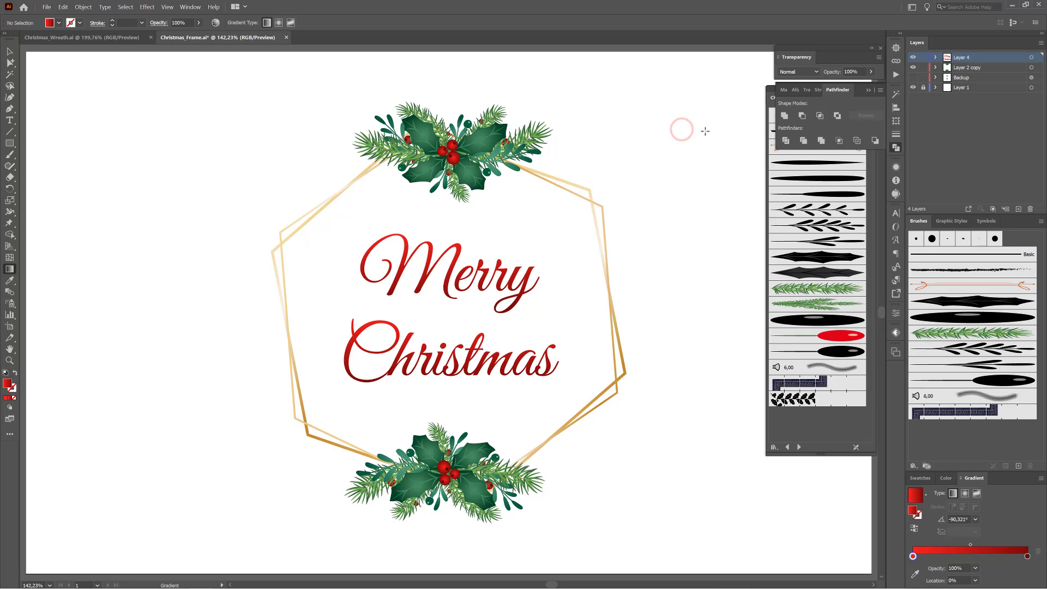